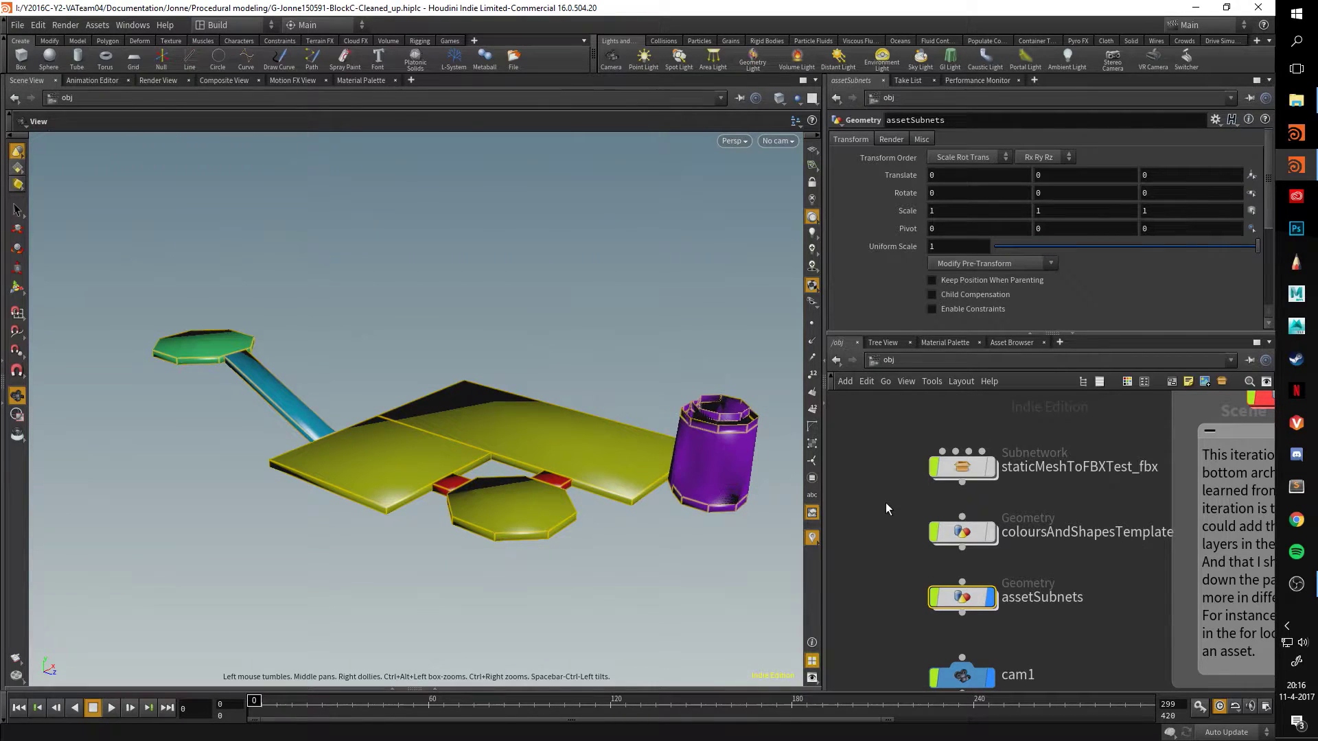
Orbit the viewport to a lower, flatter view of the blockout platforms and tower.
left_click_drag(658, 515, 614, 500)
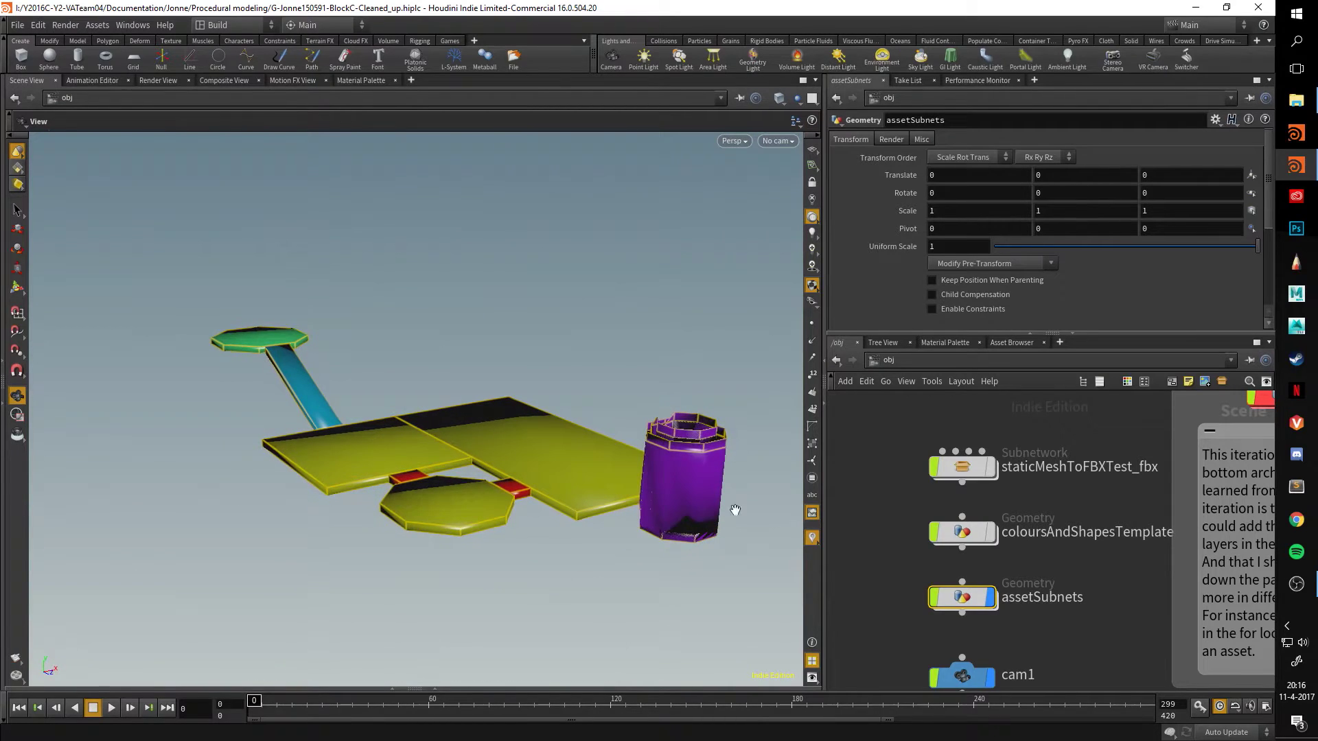
double_click(966, 600)
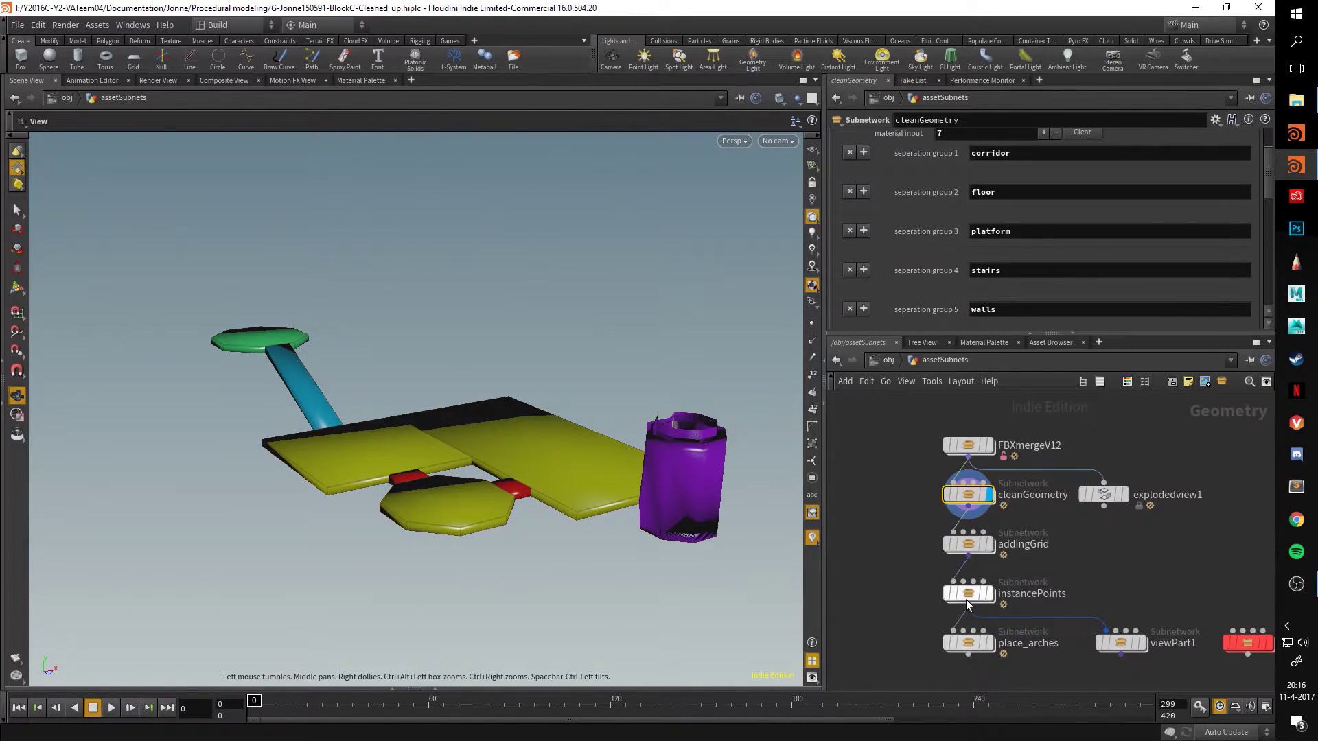
left_click_drag(681, 451, 543, 326)
left_click(988, 446)
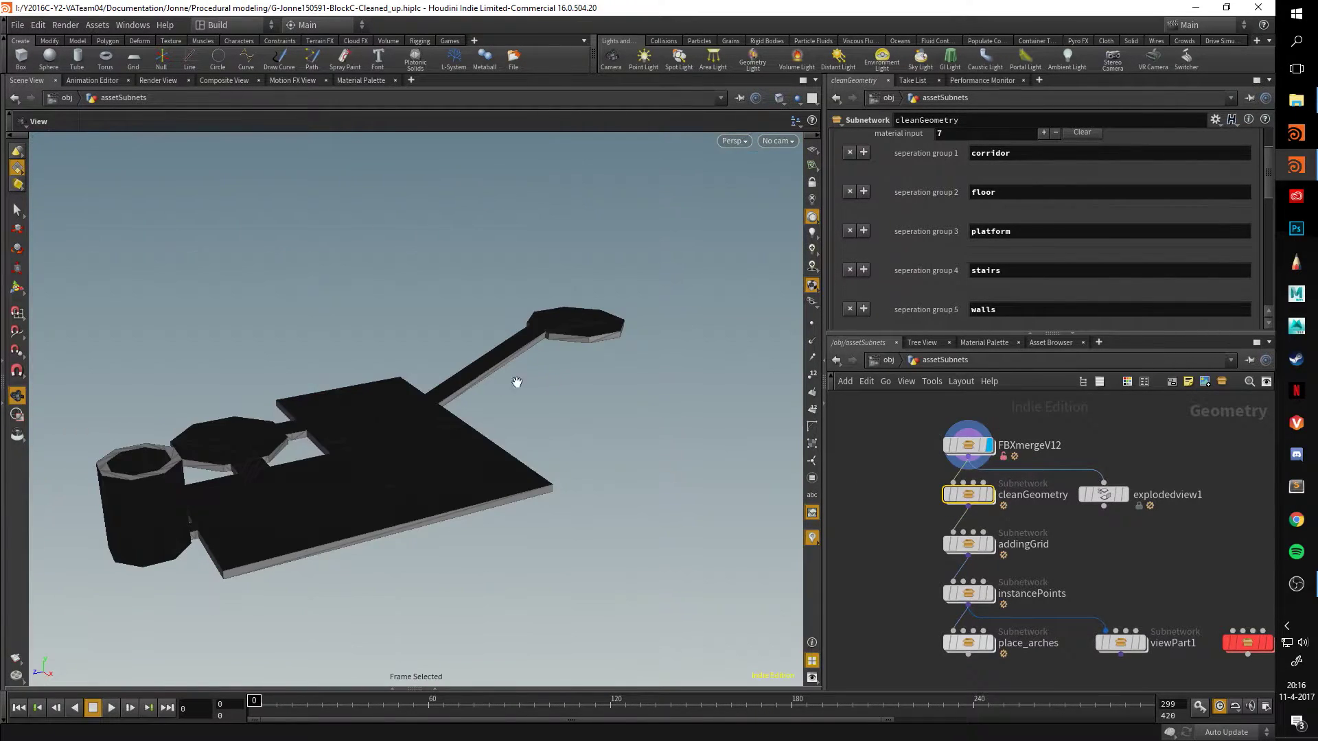
left_click_drag(515, 380, 544, 420)
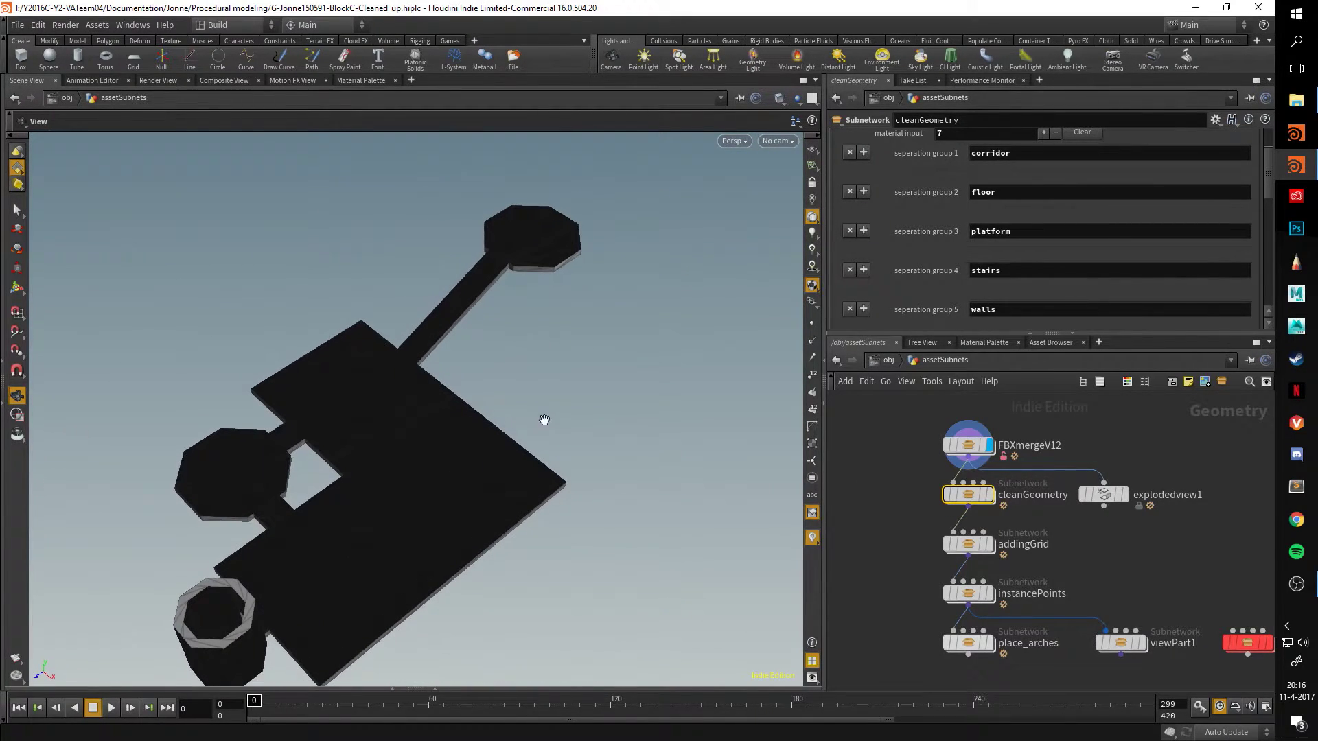
left_click_drag(500, 515, 464, 459)
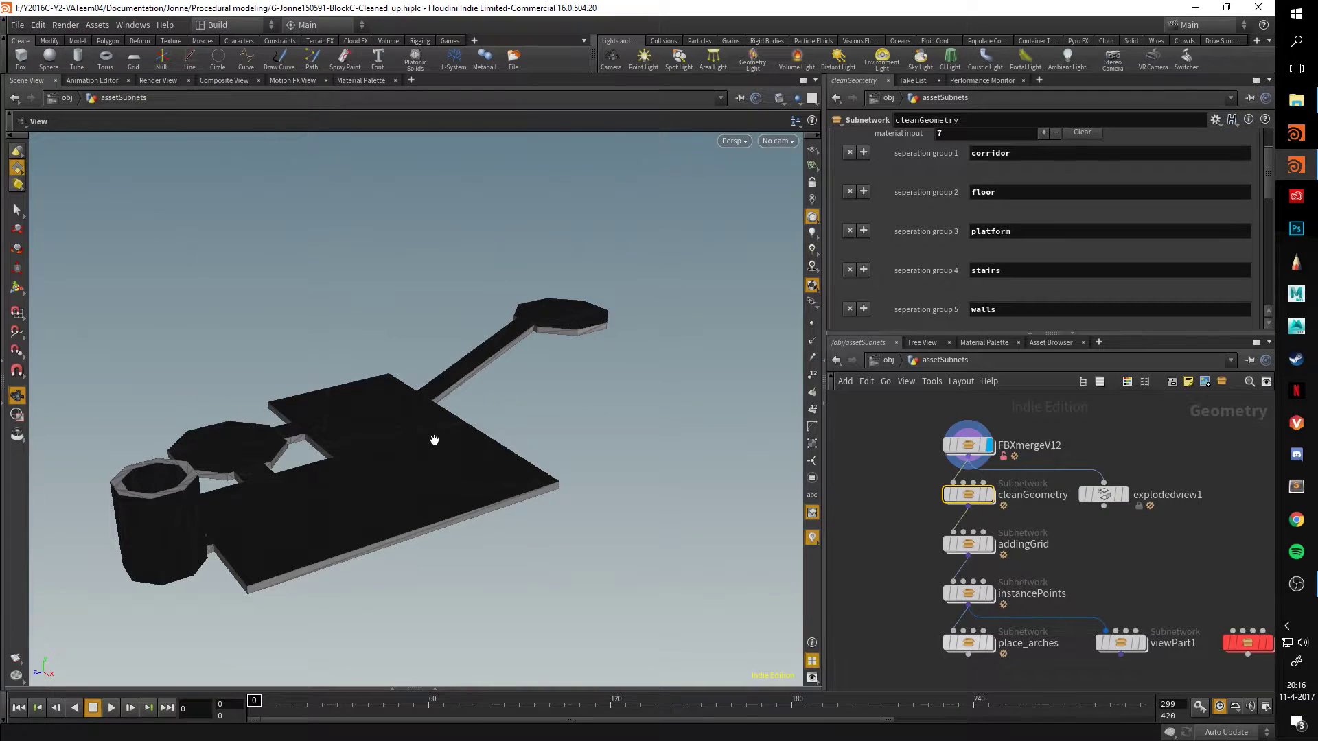
left_click_drag(434, 439, 582, 437)
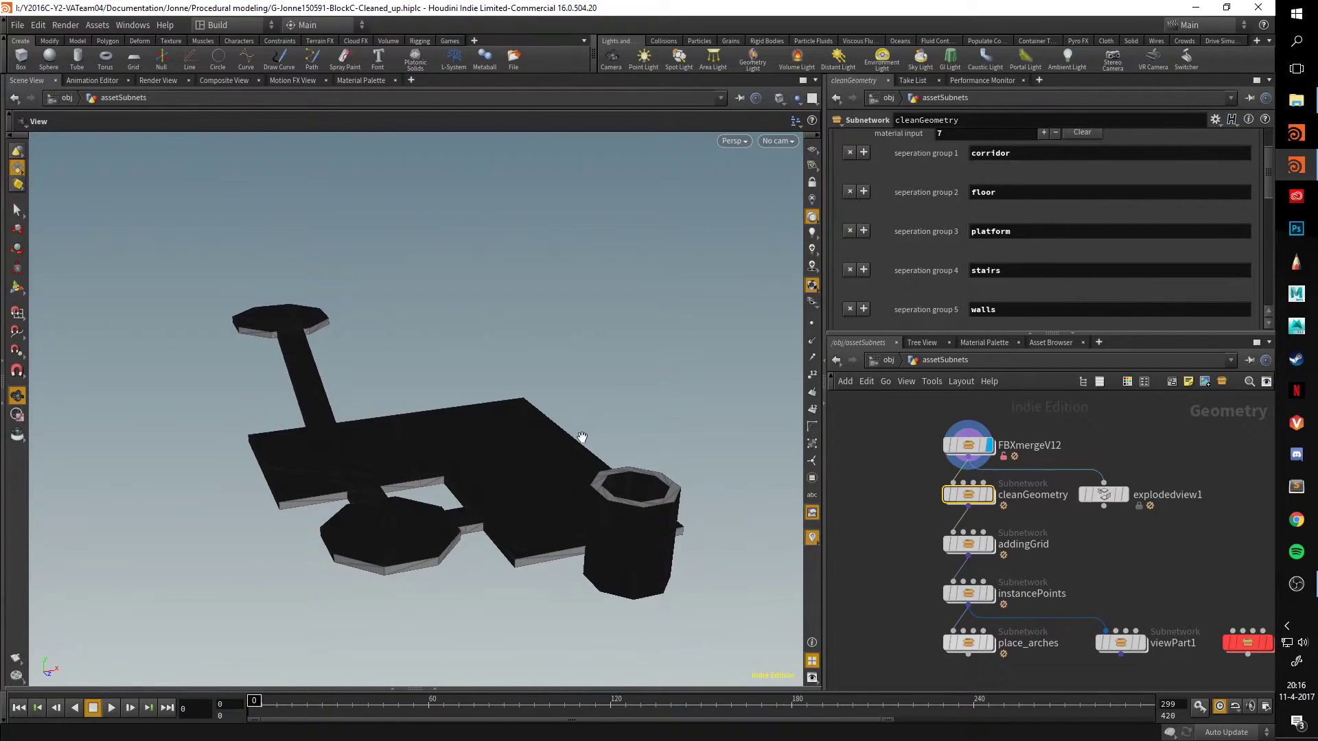
mouse_move(967, 493)
left_click_drag(402, 440, 455, 435)
mouse_move(968, 494)
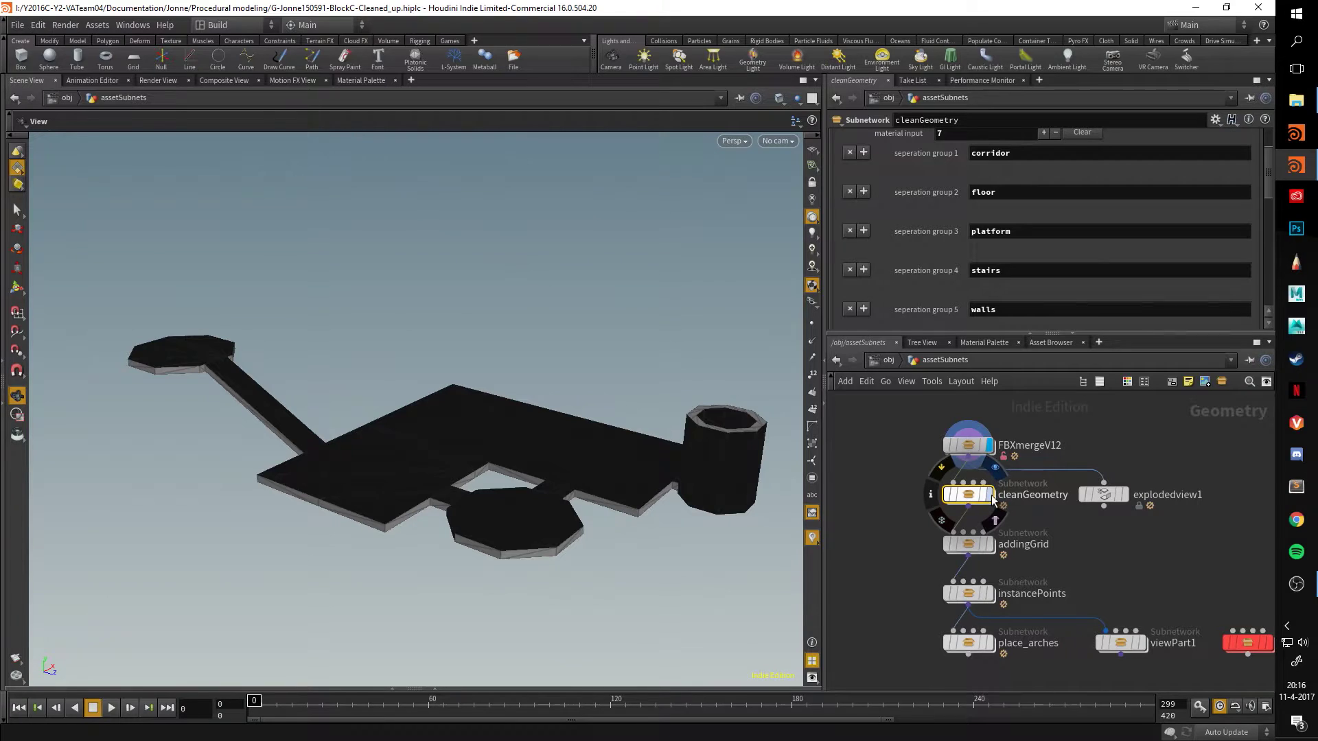
left_click(989, 495)
key("f")
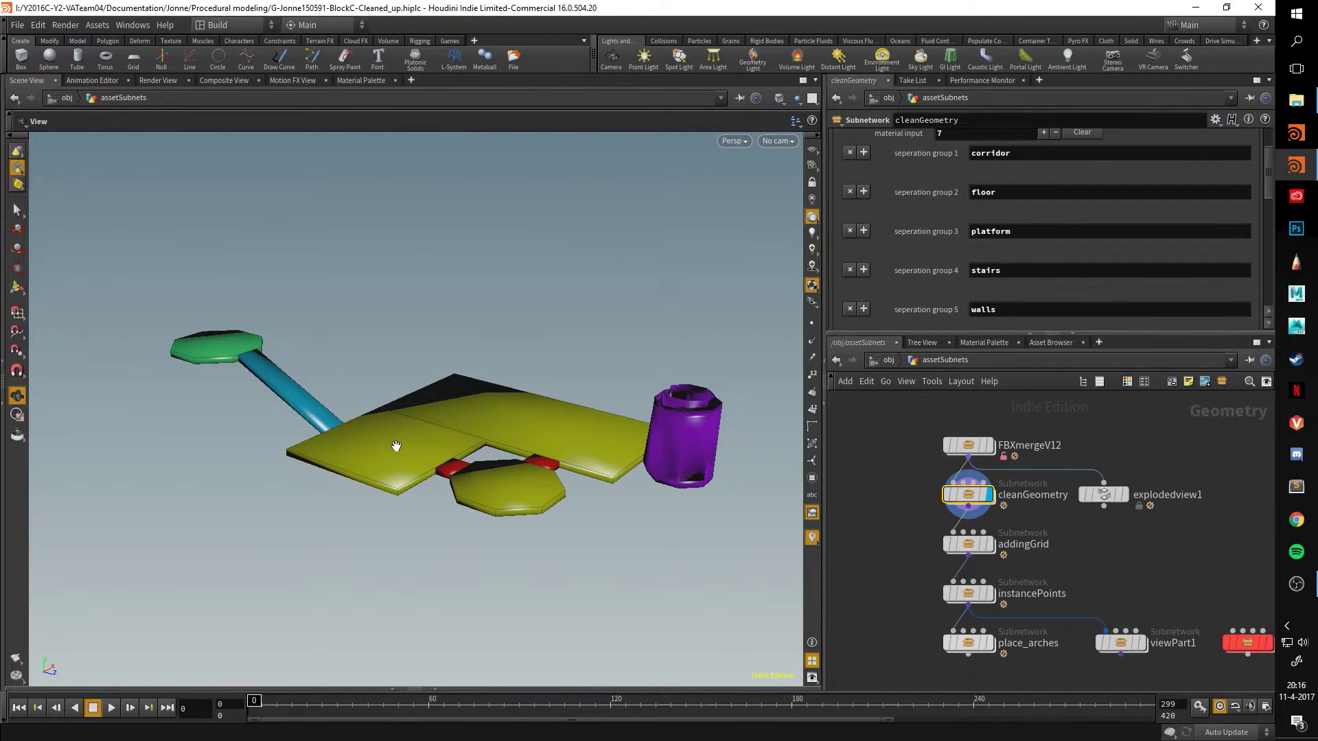
left_click_drag(450, 428, 452, 359)
scroll(453, 359, "up", 5)
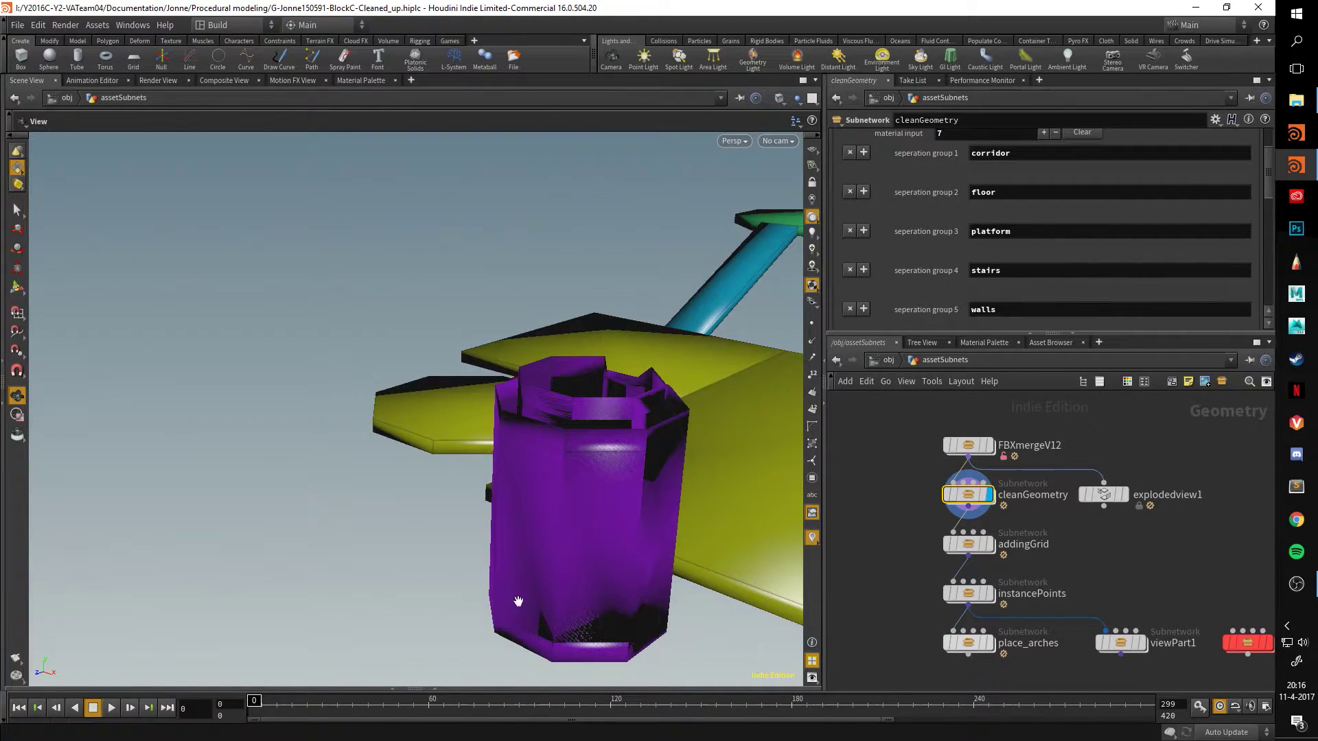
left_click_drag(645, 514, 576, 506)
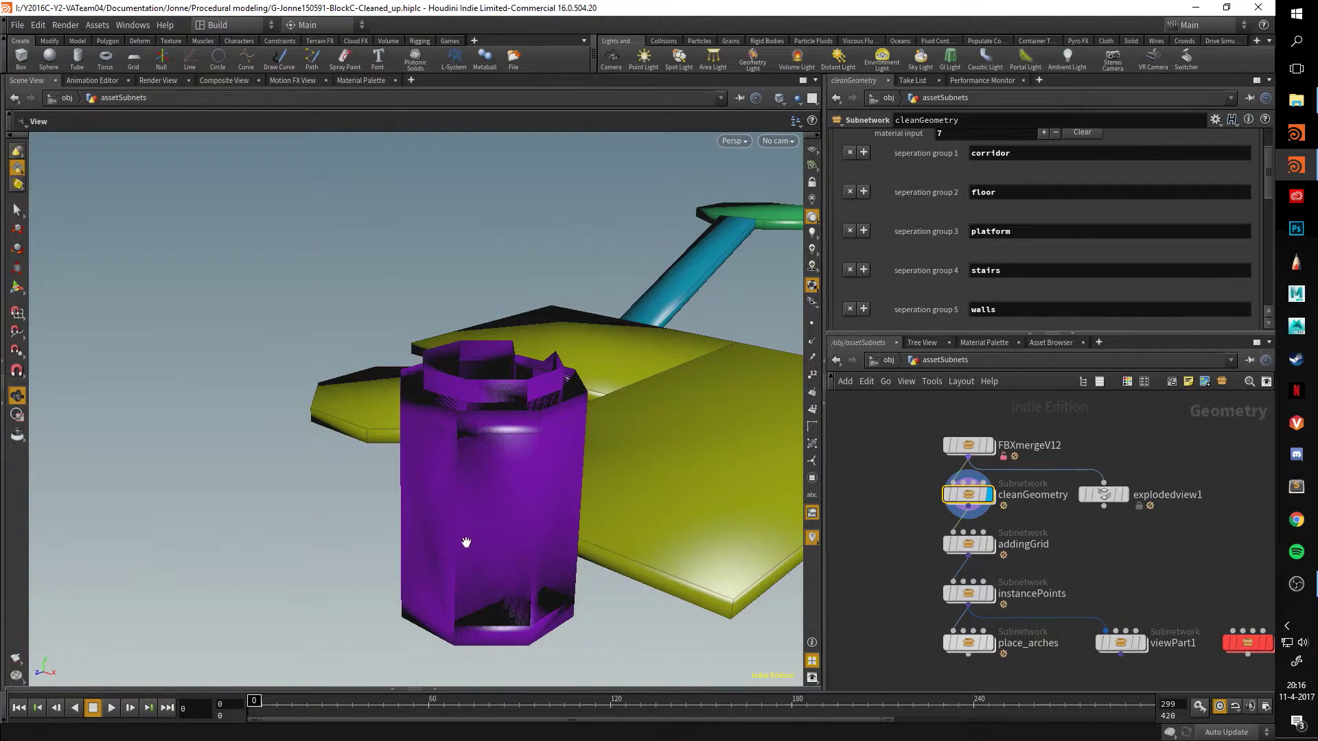
left_click_drag(466, 543, 479, 393)
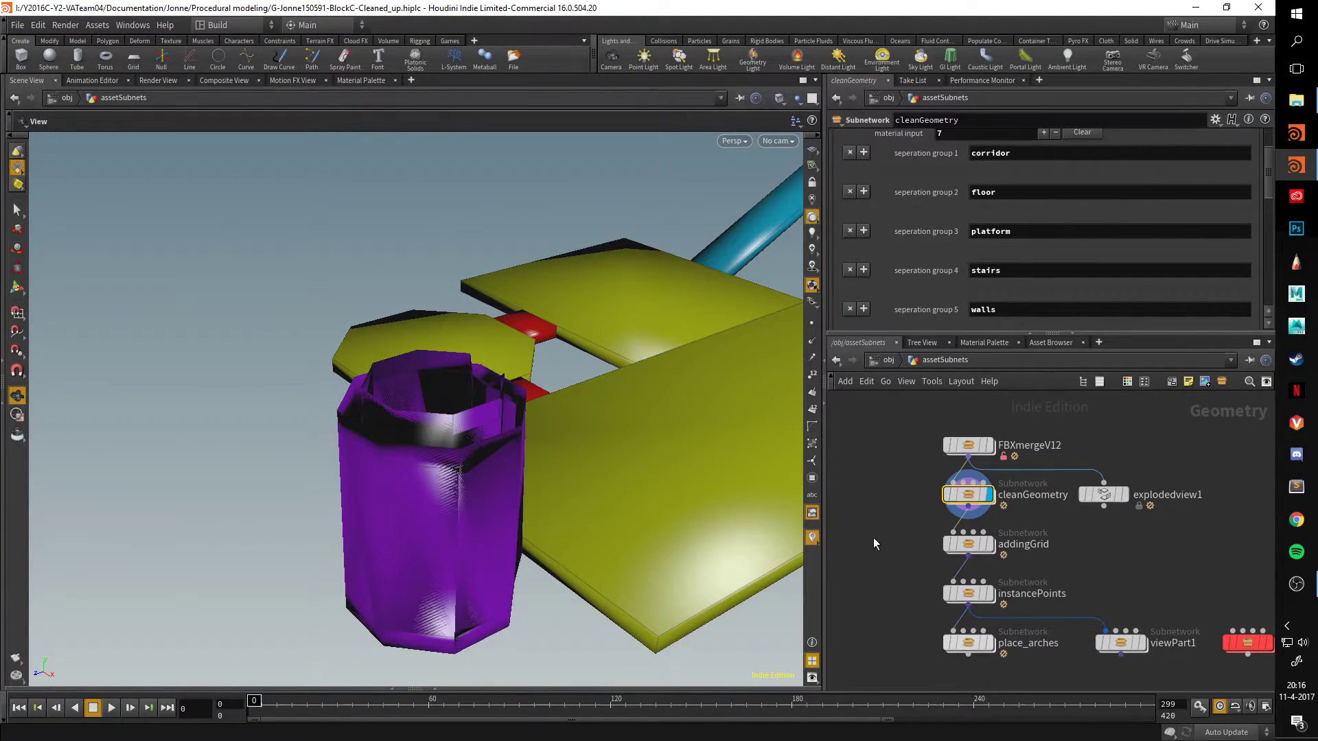
left_click(989, 543)
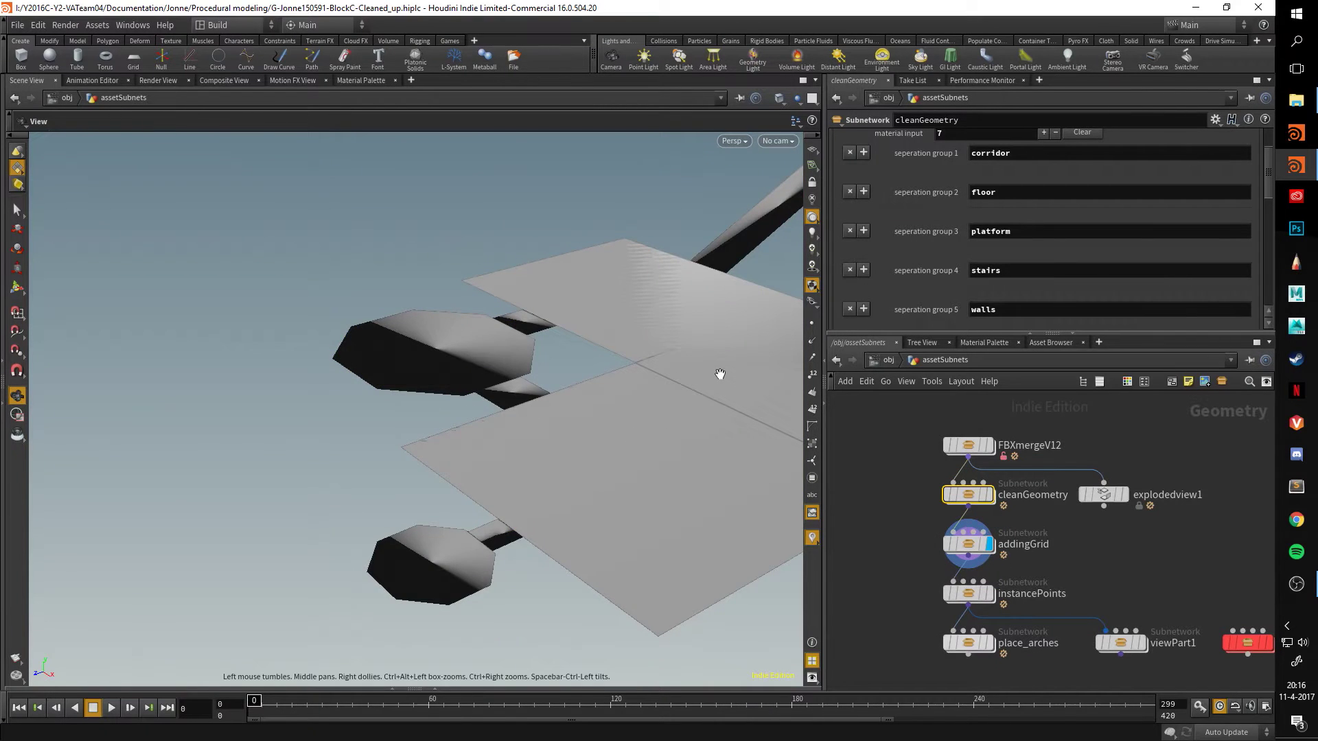
left_click_drag(720, 374, 683, 401)
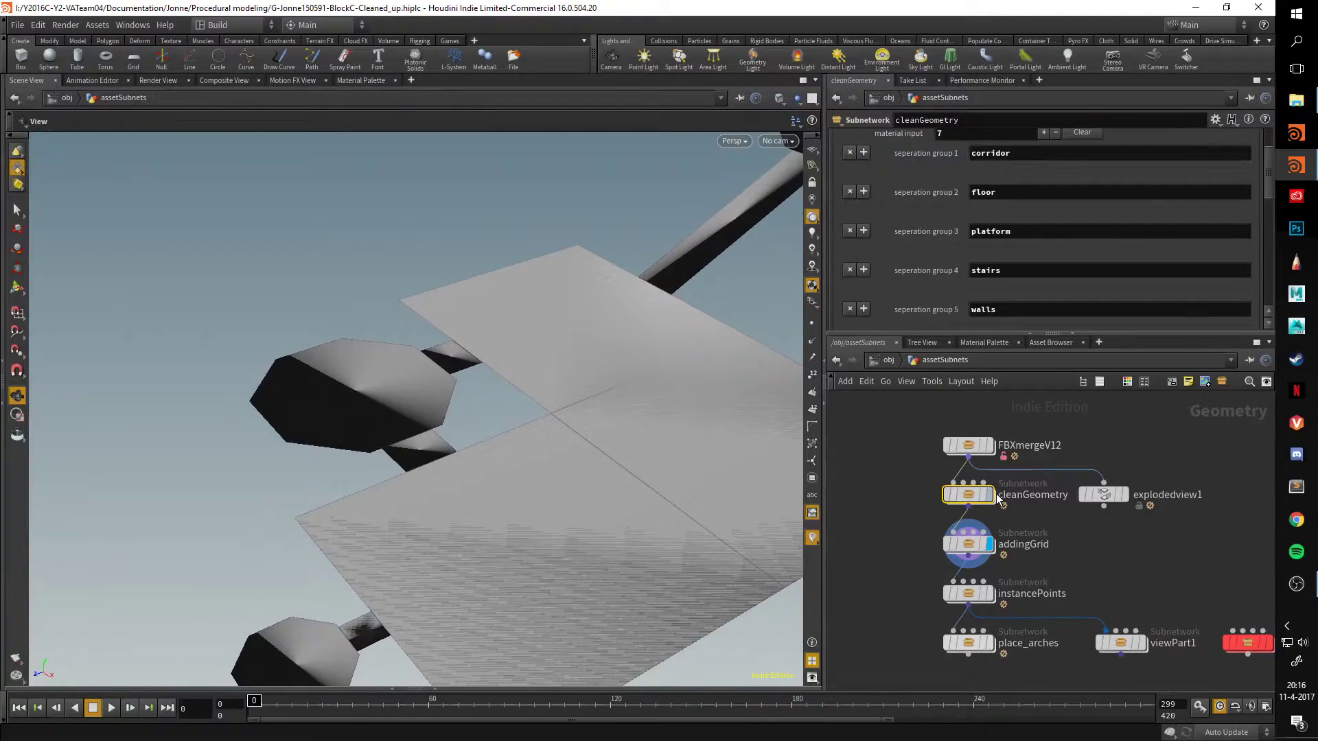
left_click(989, 494)
left_click_drag(319, 517, 398, 424)
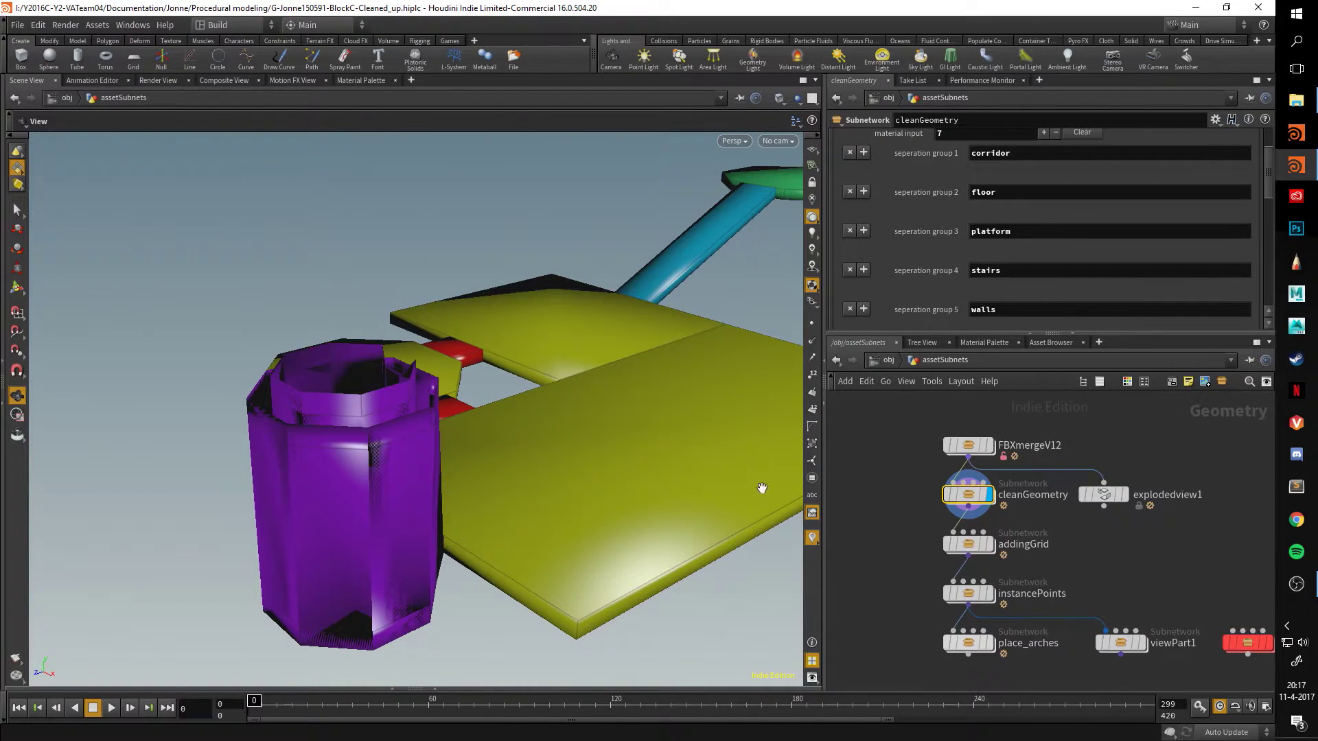
left_click_drag(368, 428, 581, 375)
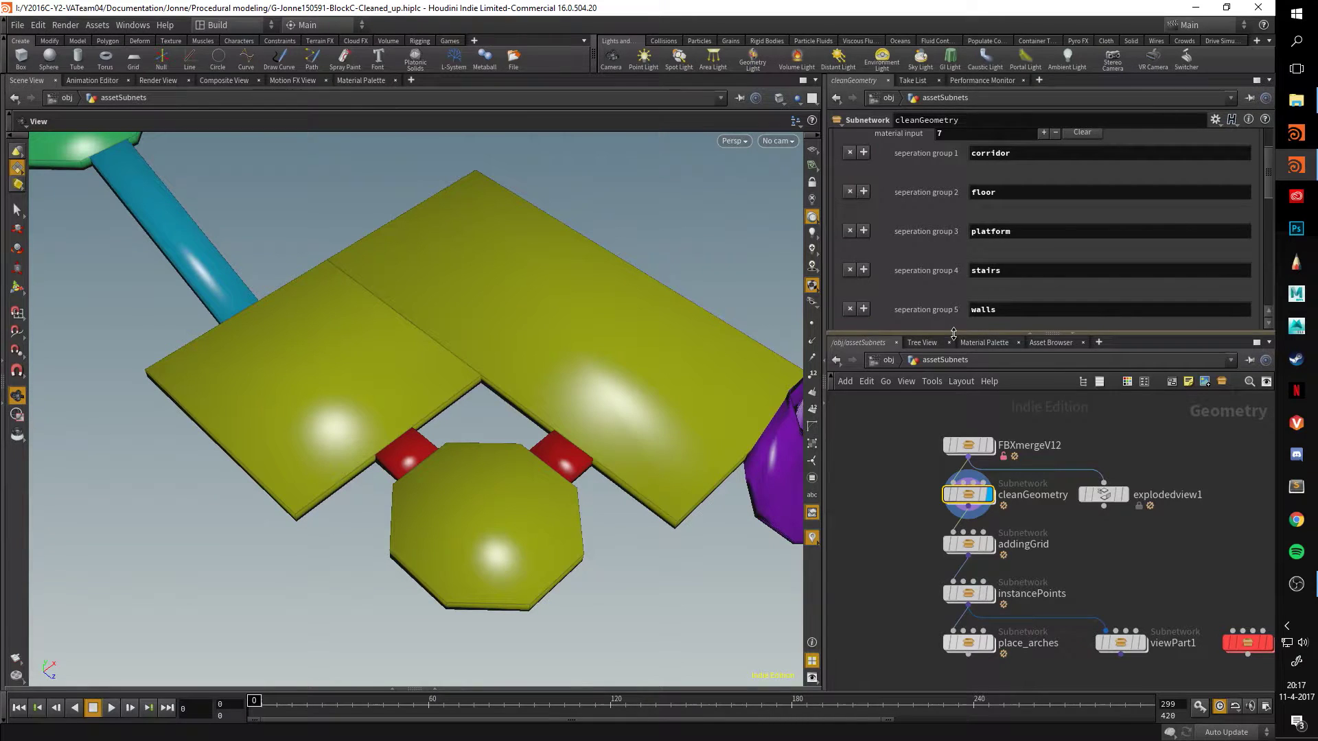
Expand cleanGeometry's parameters to show seven separation groups and 100 CM geometry thickness.
left_click_drag(950, 333, 953, 582)
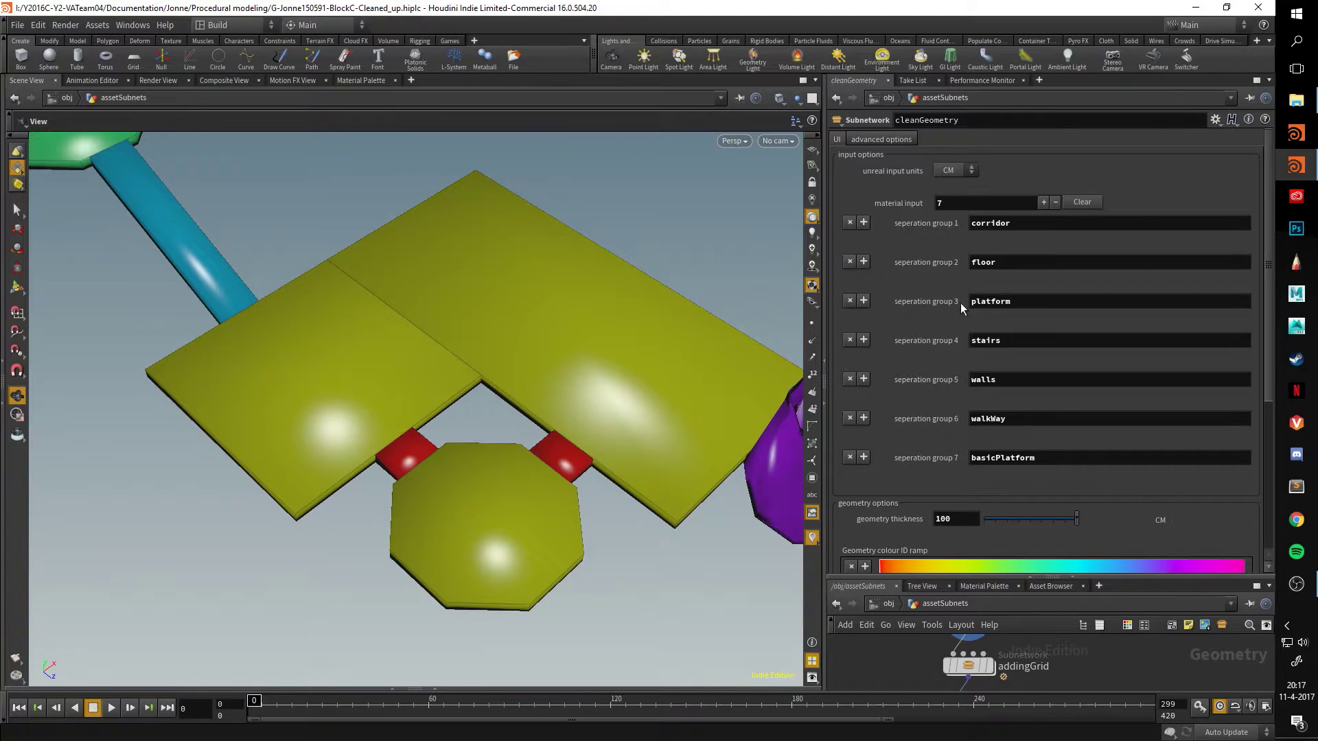
scroll(956, 220, "down", 1)
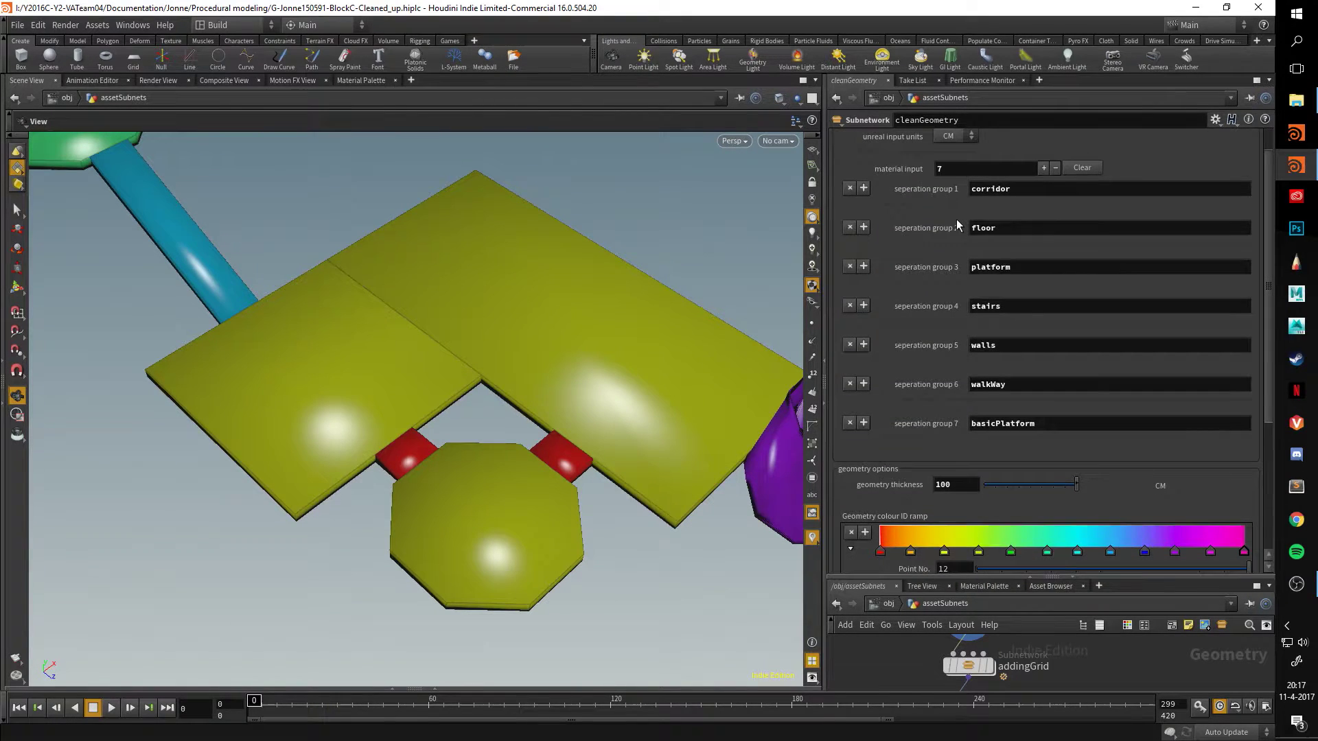
scroll(906, 181, "up", 1)
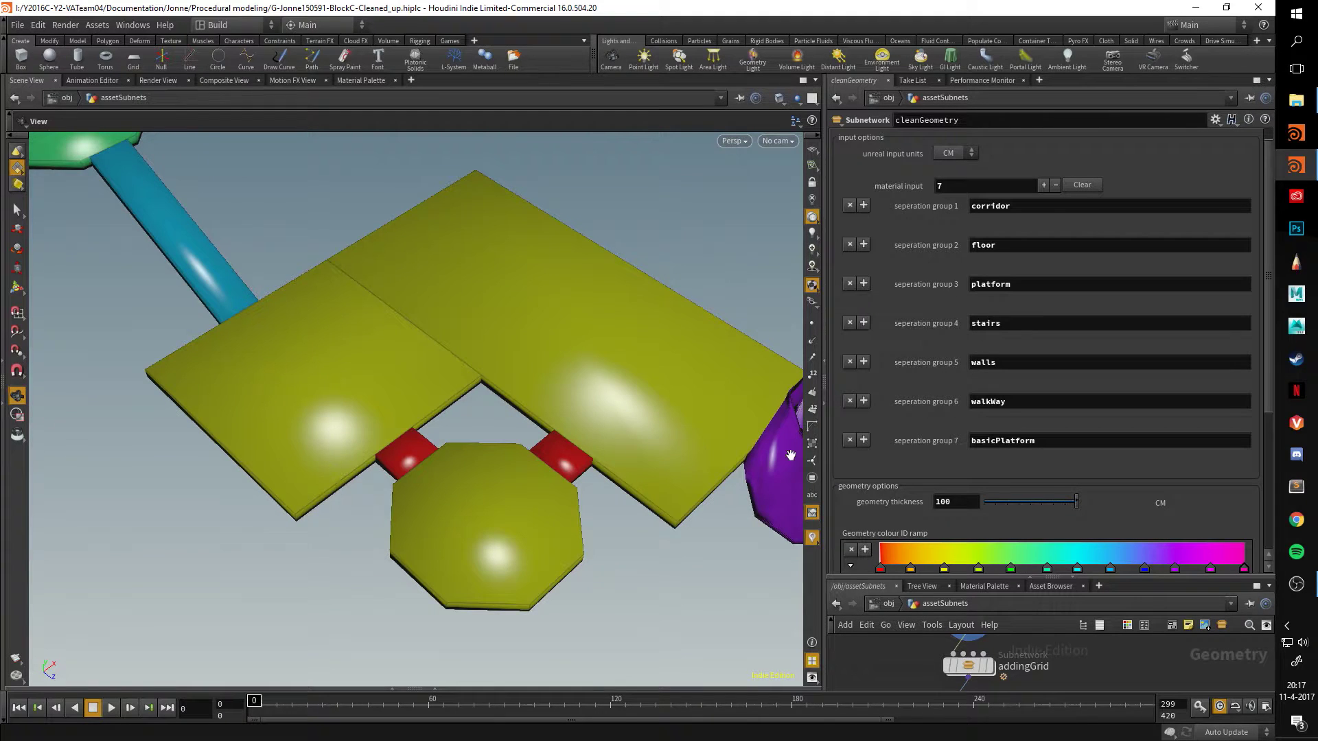
left_click_drag(790, 455, 874, 305)
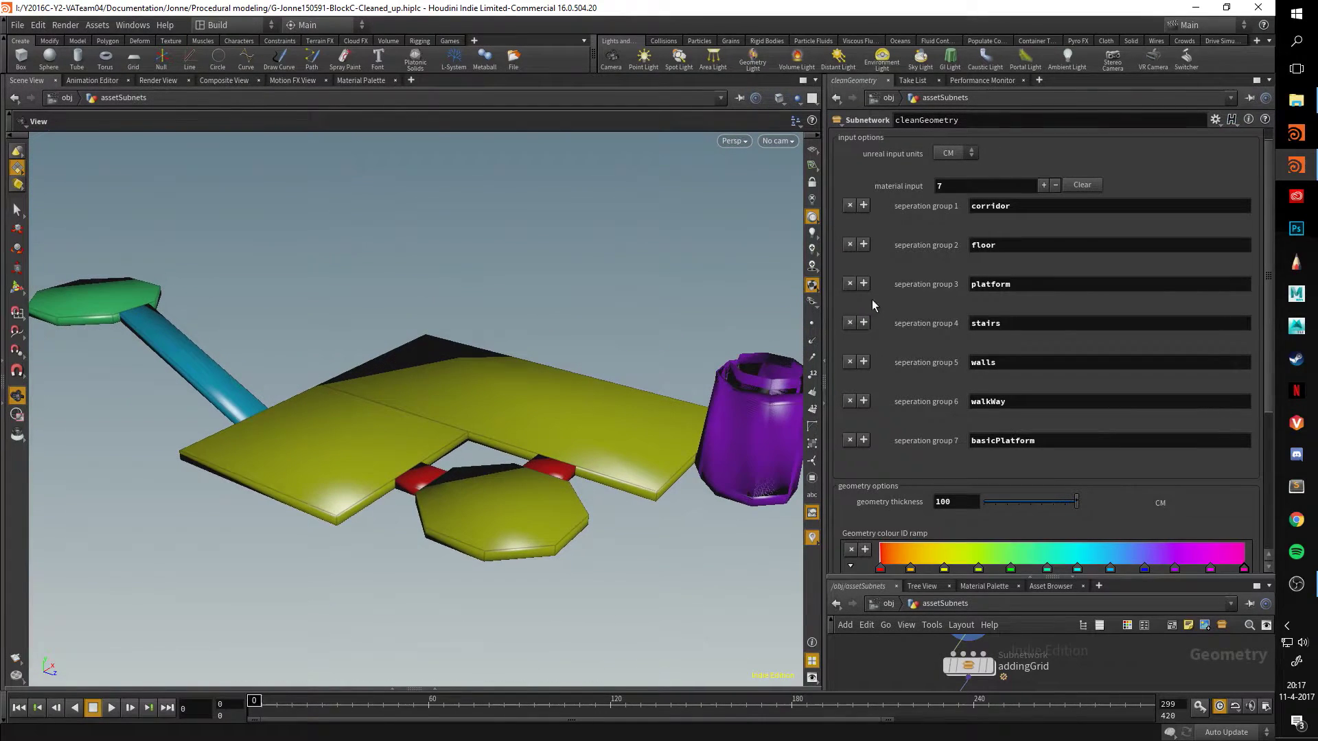
Open the geometry spreadsheet and select FBXmergeV12 to show its FBX import settings.
left_click(435, 688)
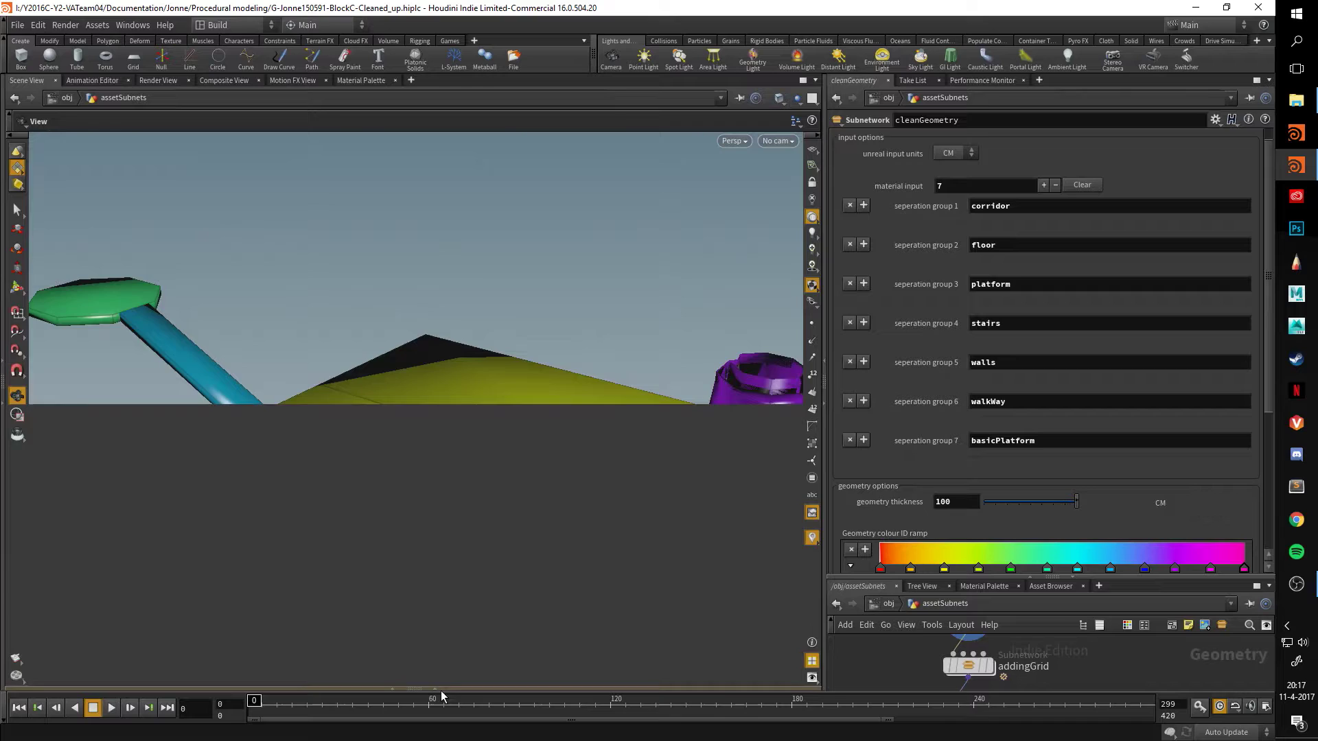
left_click_drag(944, 578, 913, 426)
left_click(973, 541)
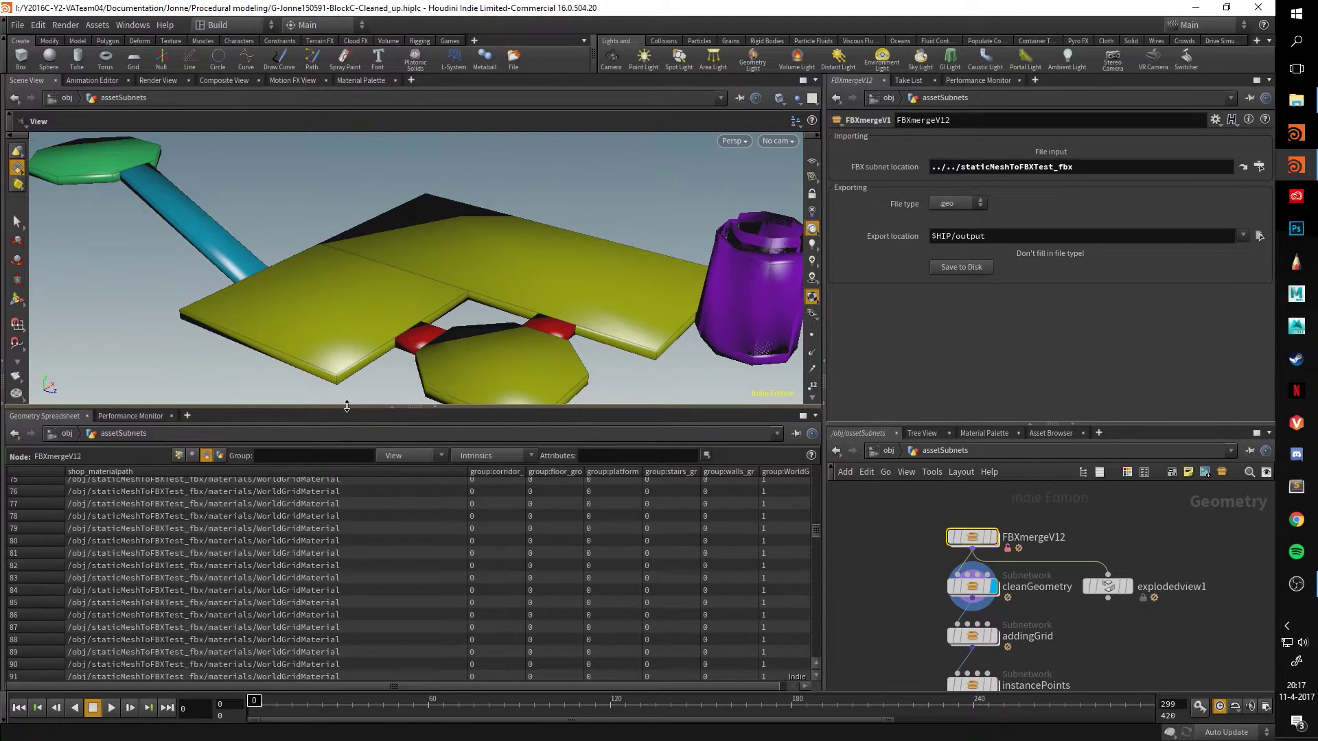
left_click_drag(354, 407, 354, 376)
scroll(339, 526, "up", 4)
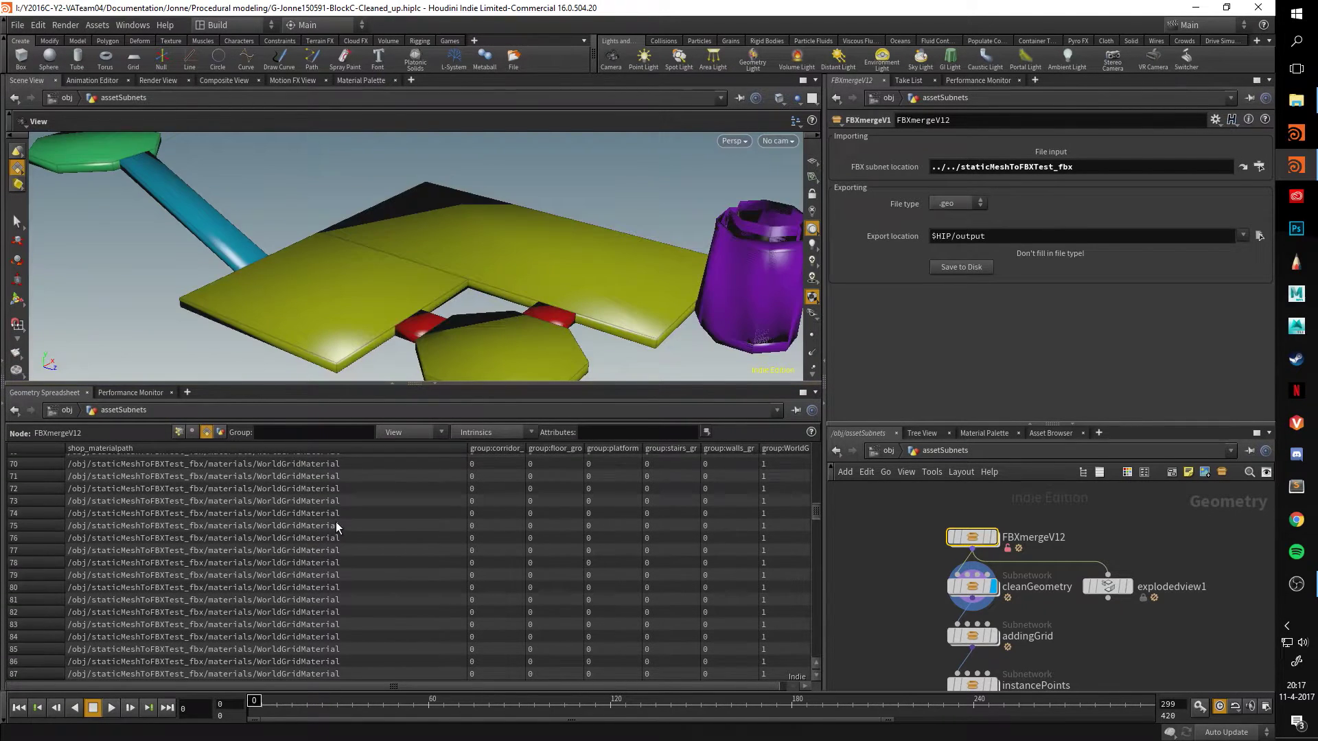
scroll(347, 518, "up", 3)
Scroll through FBXmergeV12's corridor, floor, platform, stairs and walls group columns.
left_click_drag(813, 496, 821, 447)
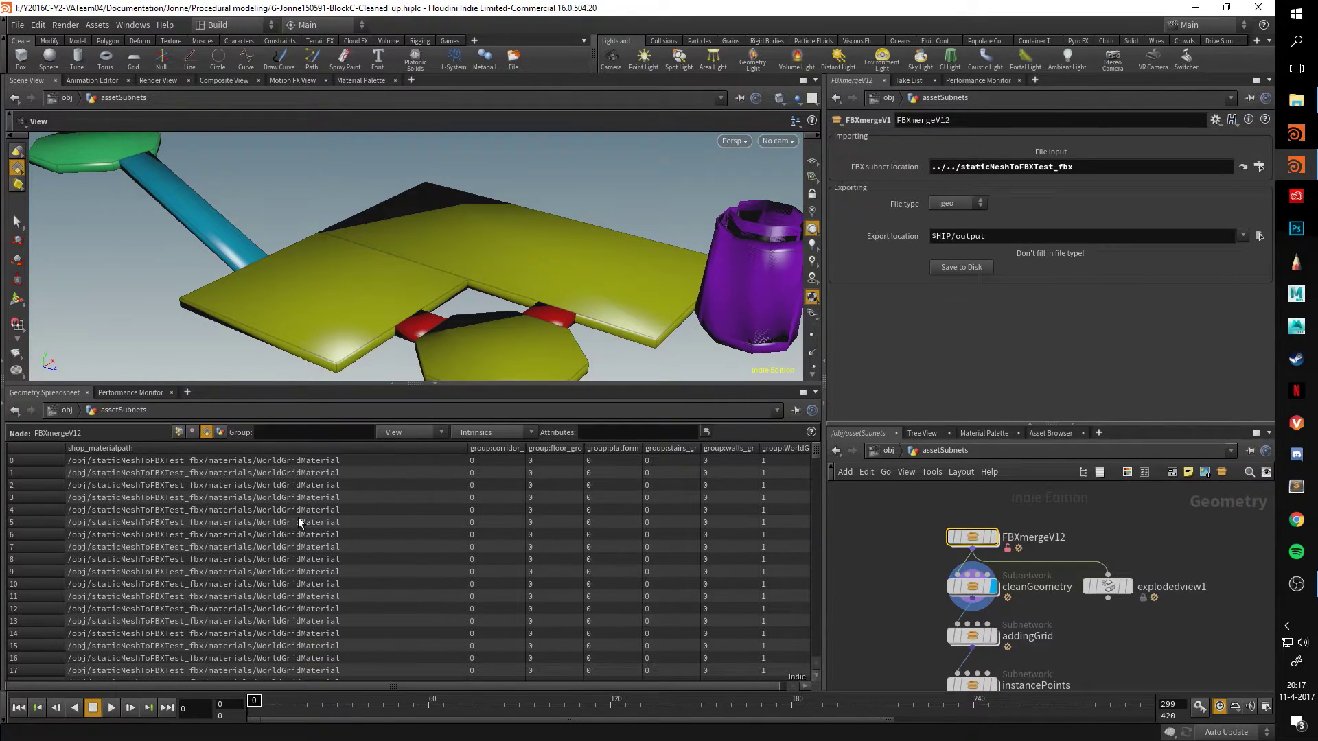
scroll(298, 516, "down", 2)
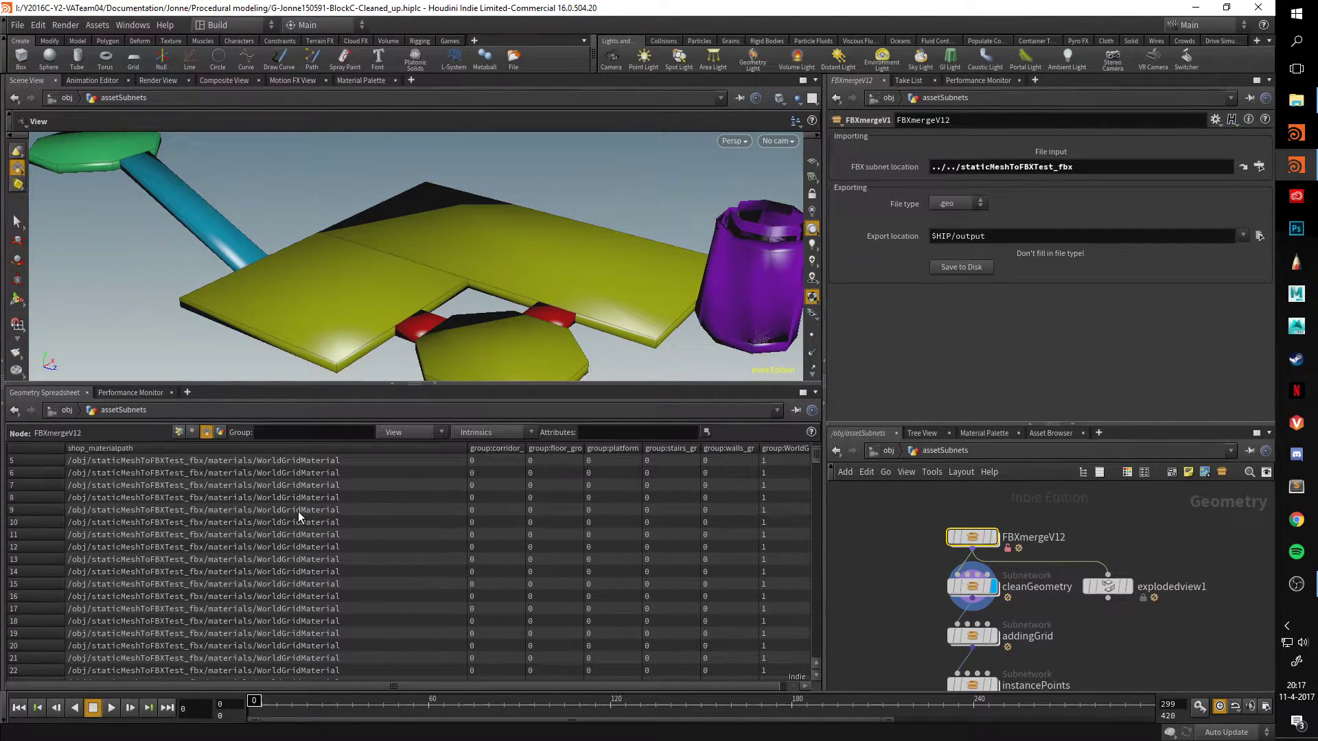
scroll(298, 513, "down", 5)
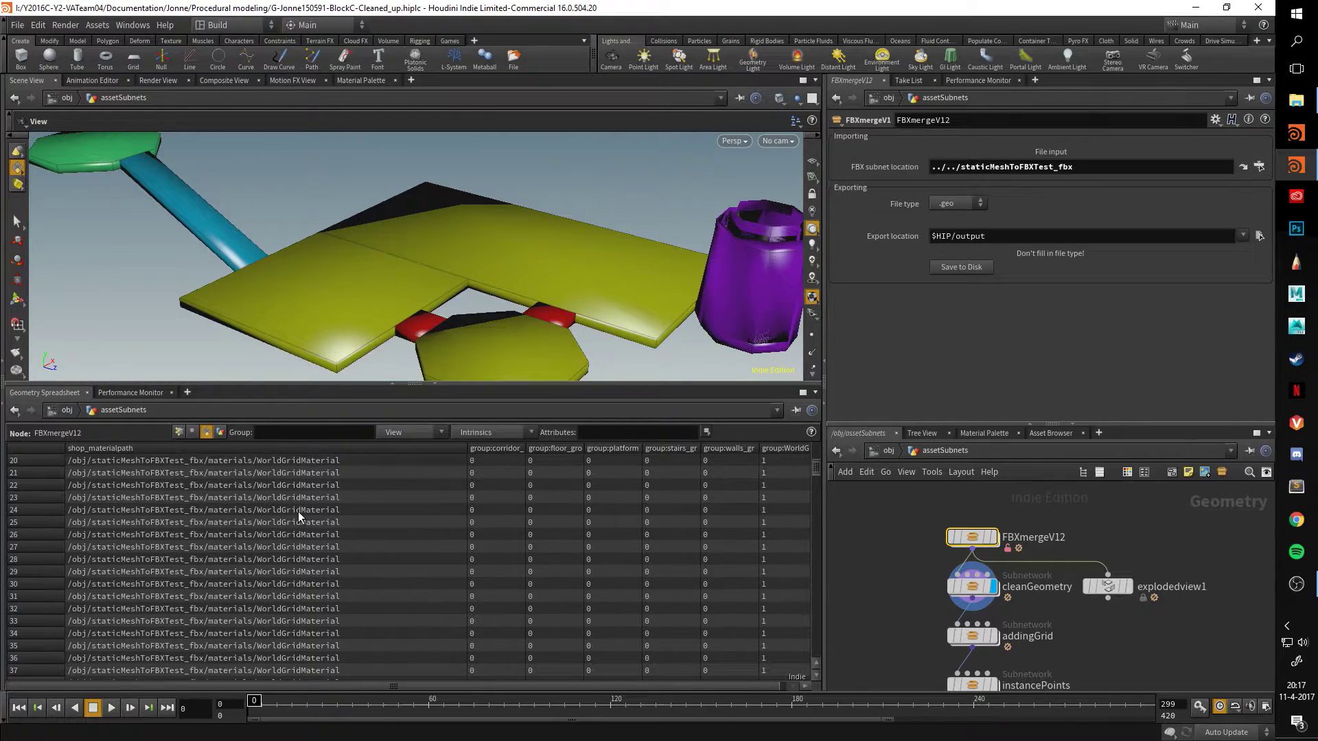
scroll(384, 520, "down", 5)
left_click_drag(816, 484, 796, 635)
scroll(302, 587, "up", 6)
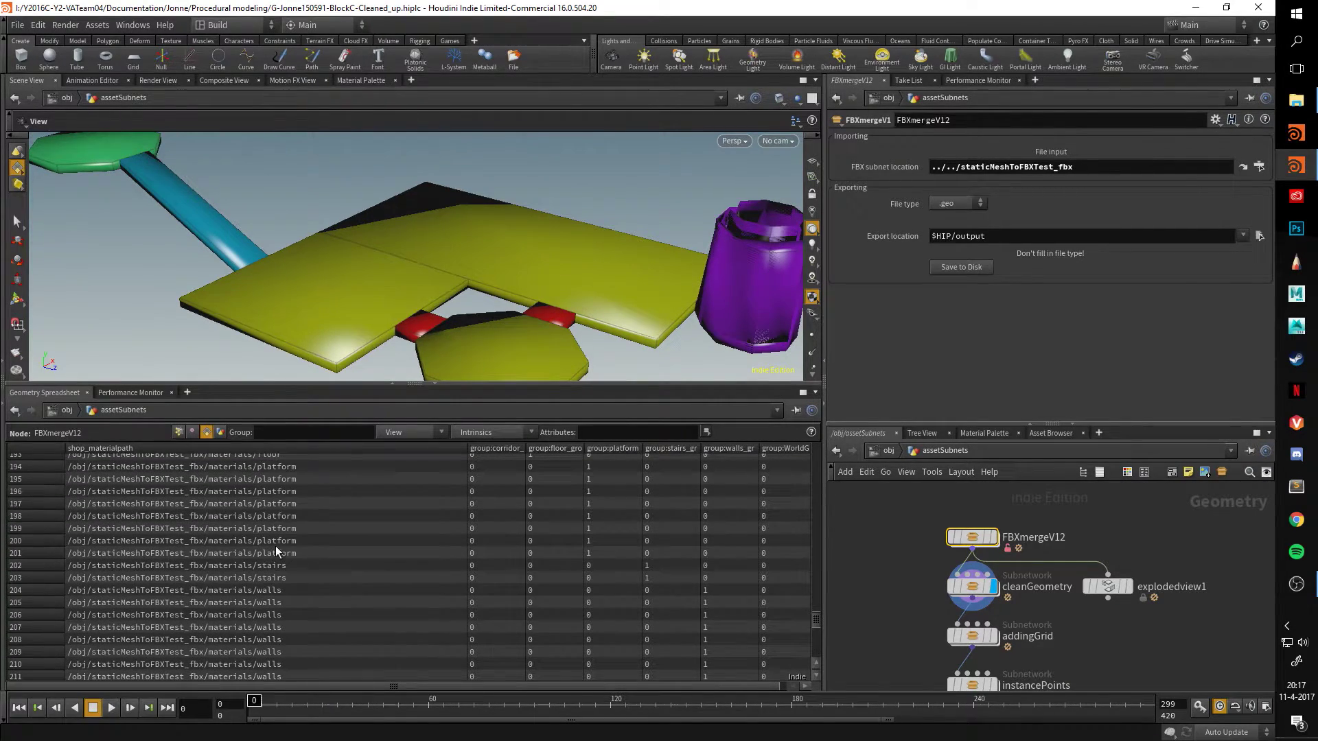
scroll(270, 552, "up", 3)
scroll(275, 542, "up", 6)
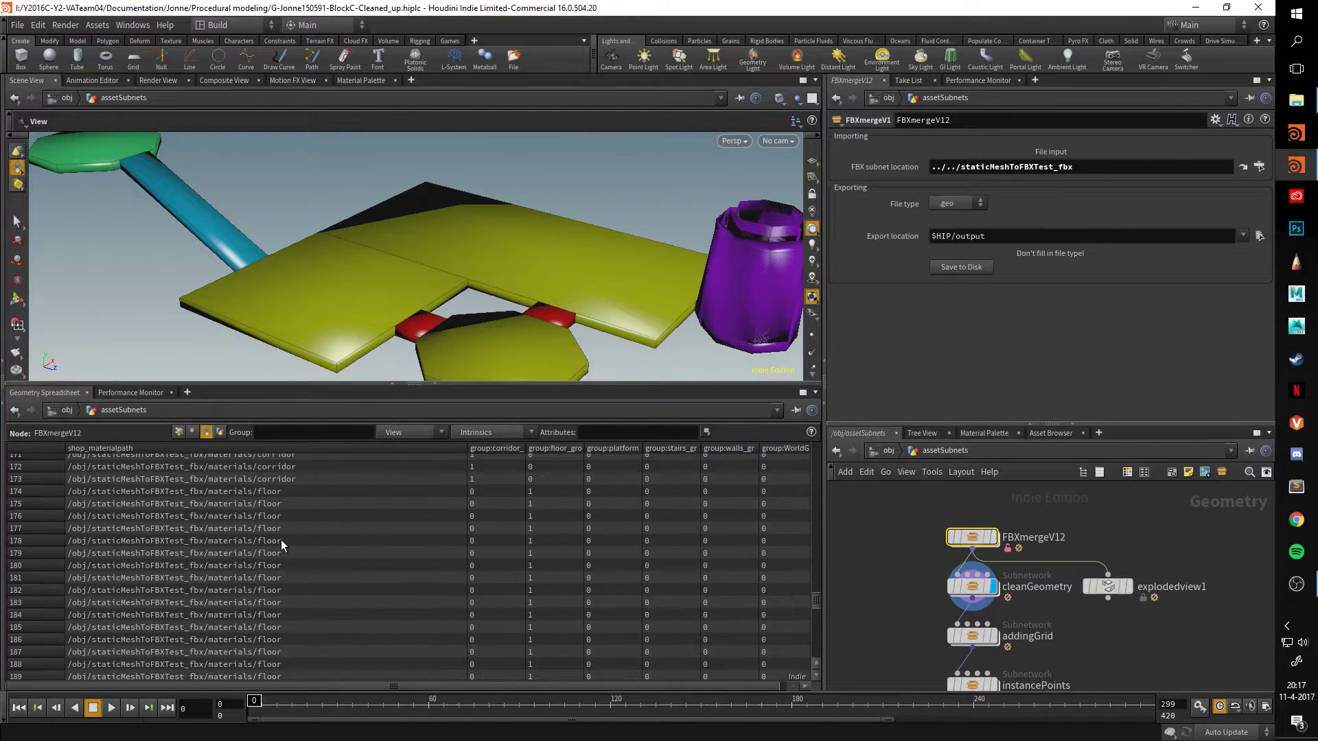
Close the spreadsheet and display the raw FBXmergeV12 import, framed and orbited.
left_click(436, 386)
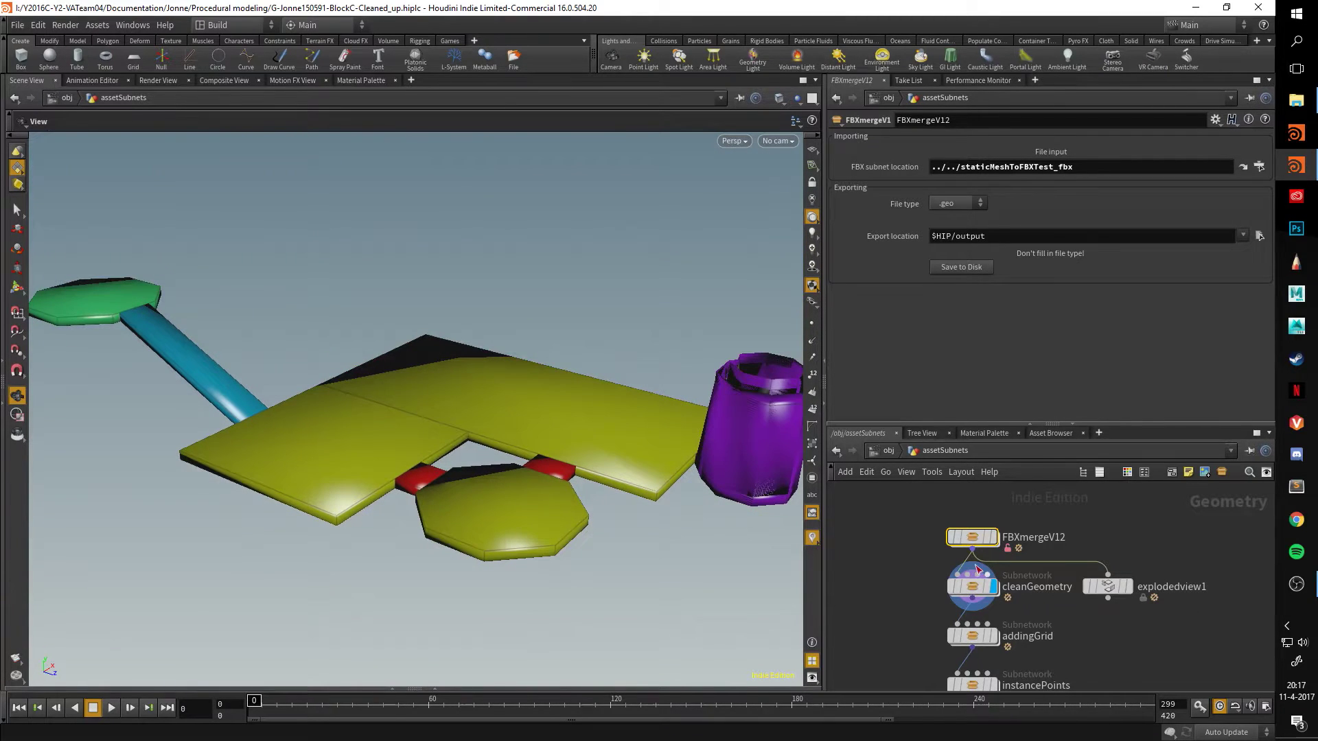
left_click(992, 537)
key("space+h")
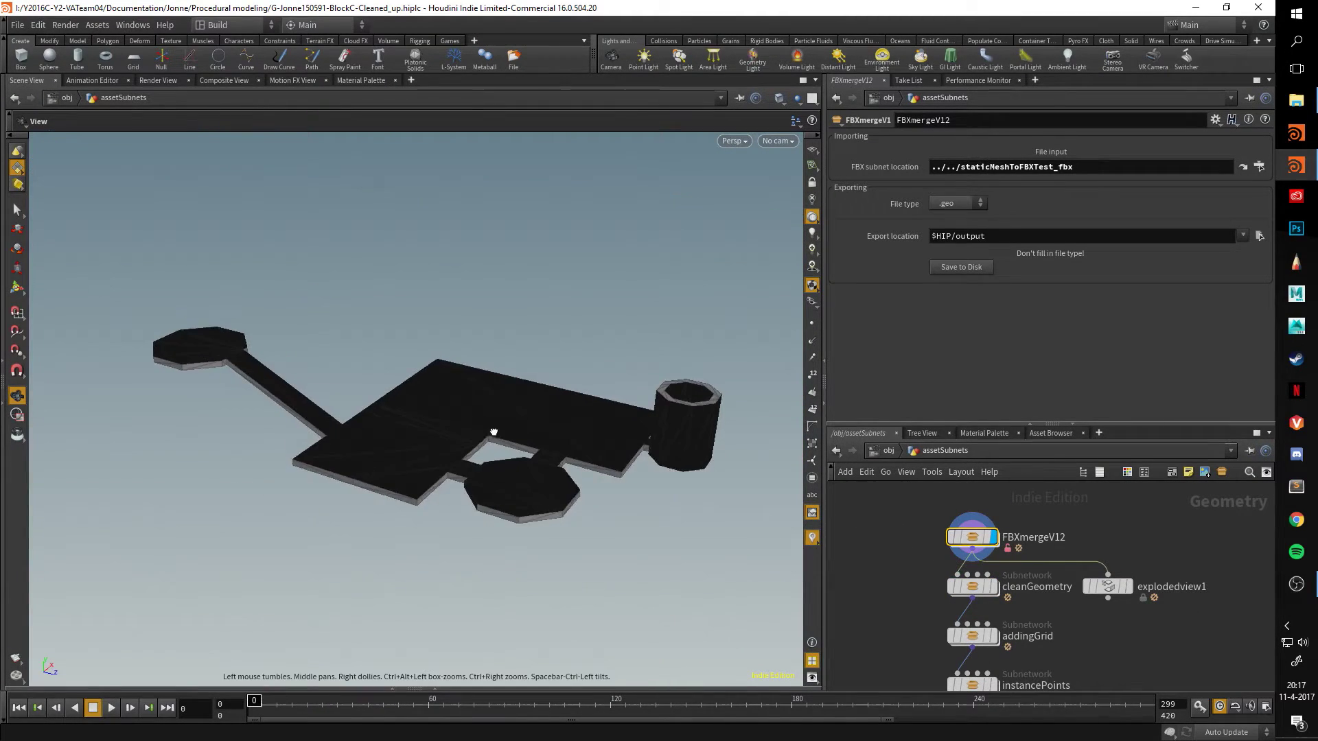
scroll(494, 432, "up", 3)
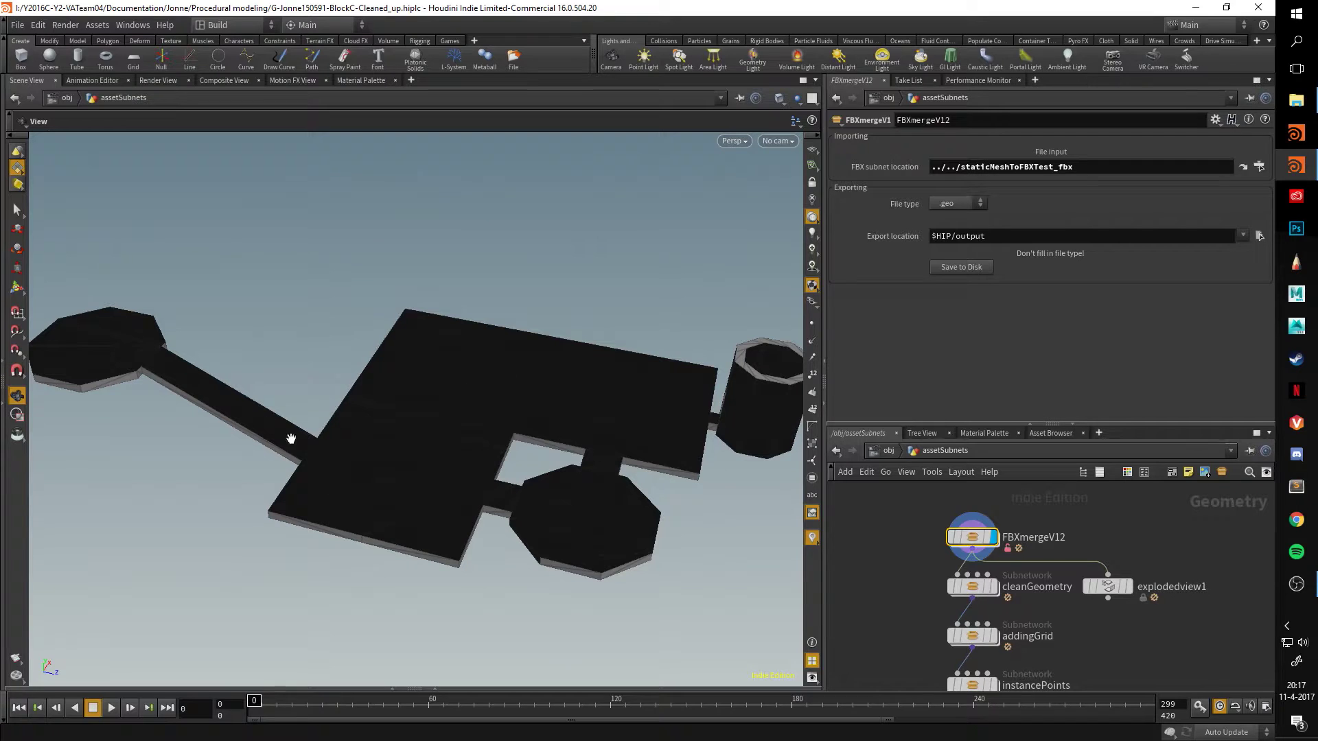
left_click_drag(357, 490, 238, 431)
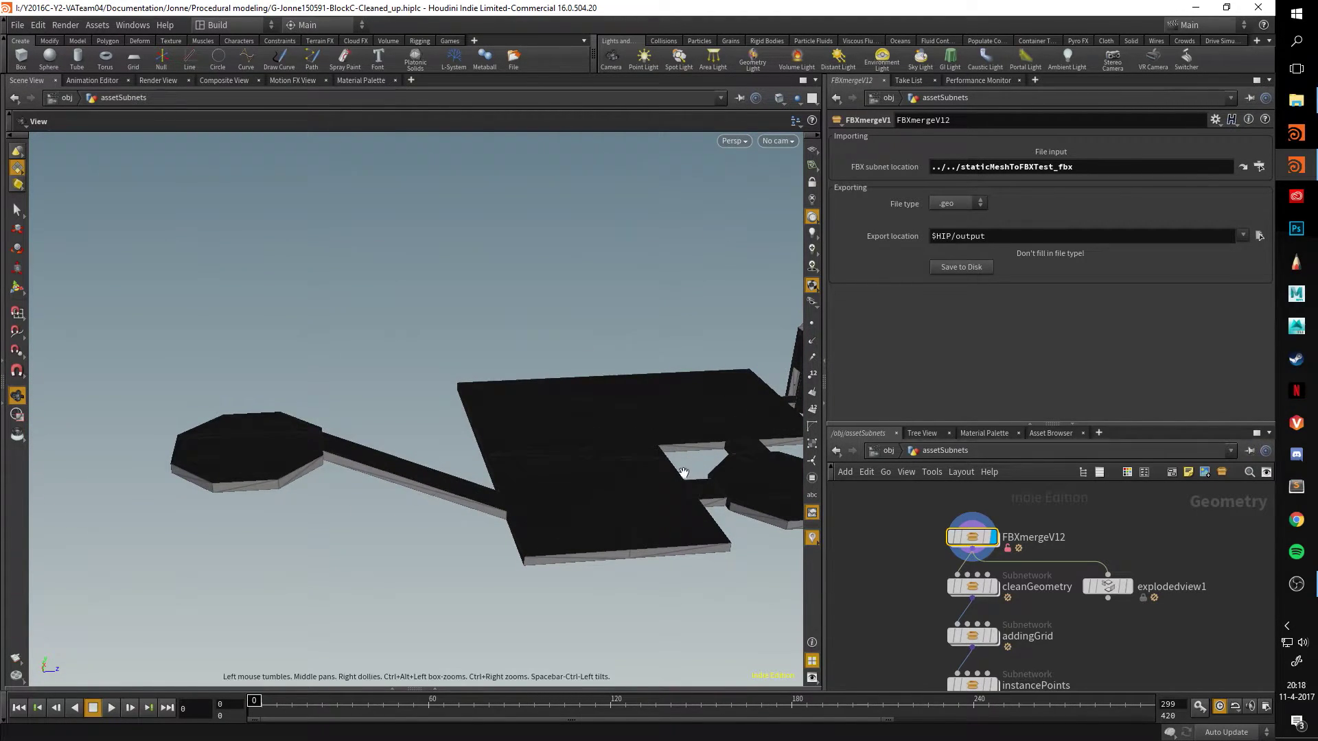
left_click_drag(610, 523, 440, 483)
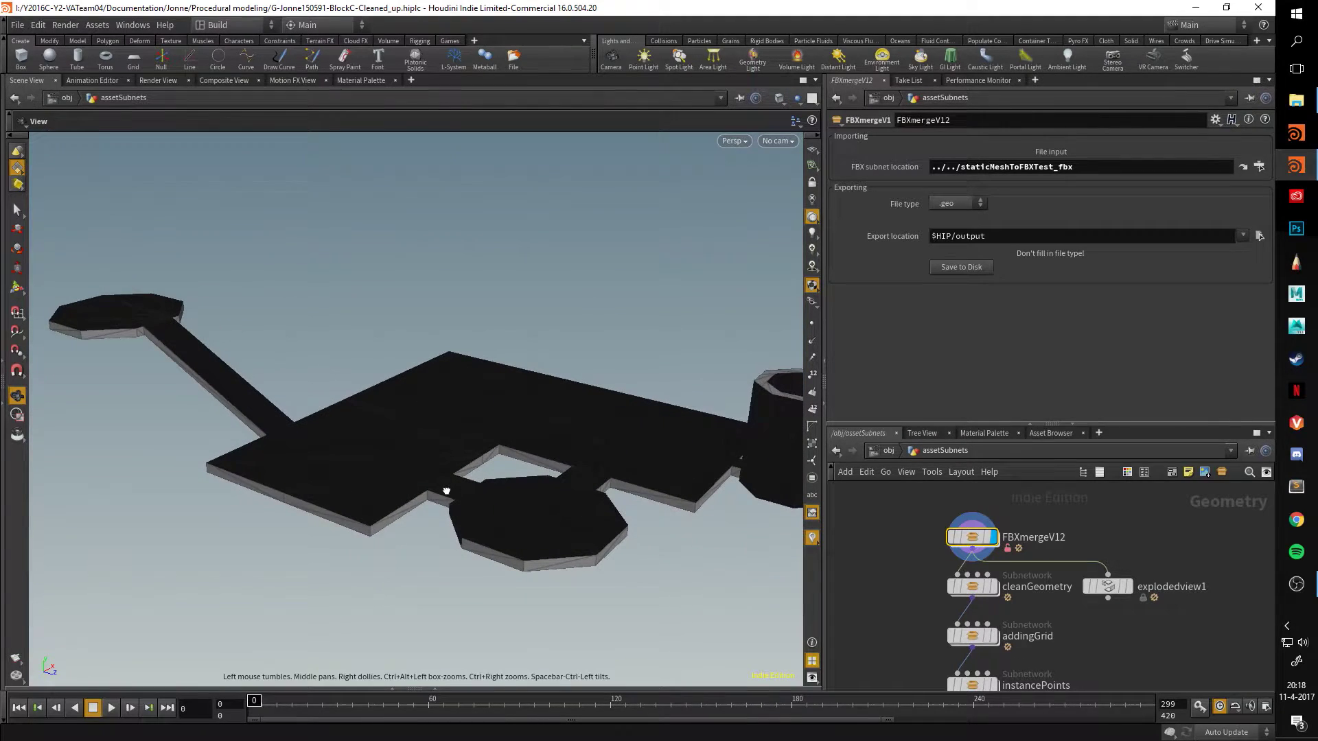
Display and select cleanGeometry again, orbiting around its coloured parts.
left_click(991, 588)
left_click(975, 587)
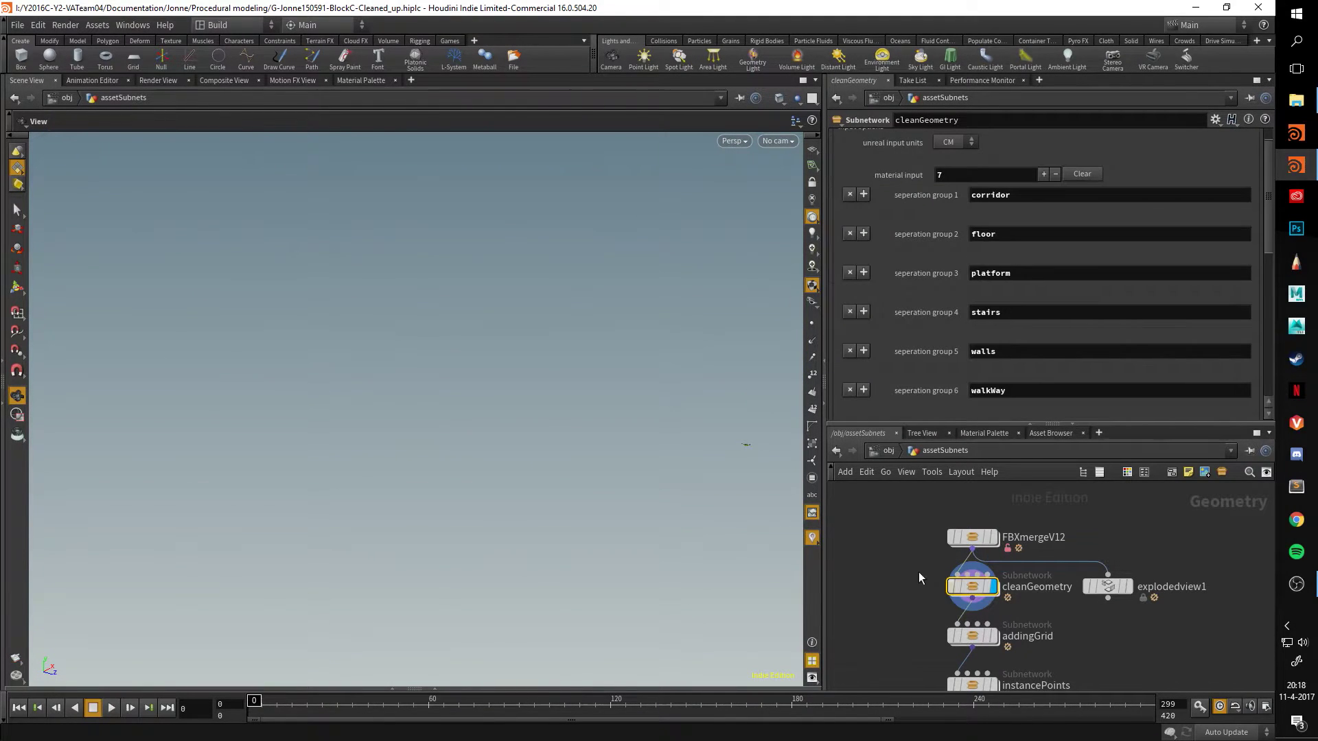
left_click_drag(522, 412, 692, 438)
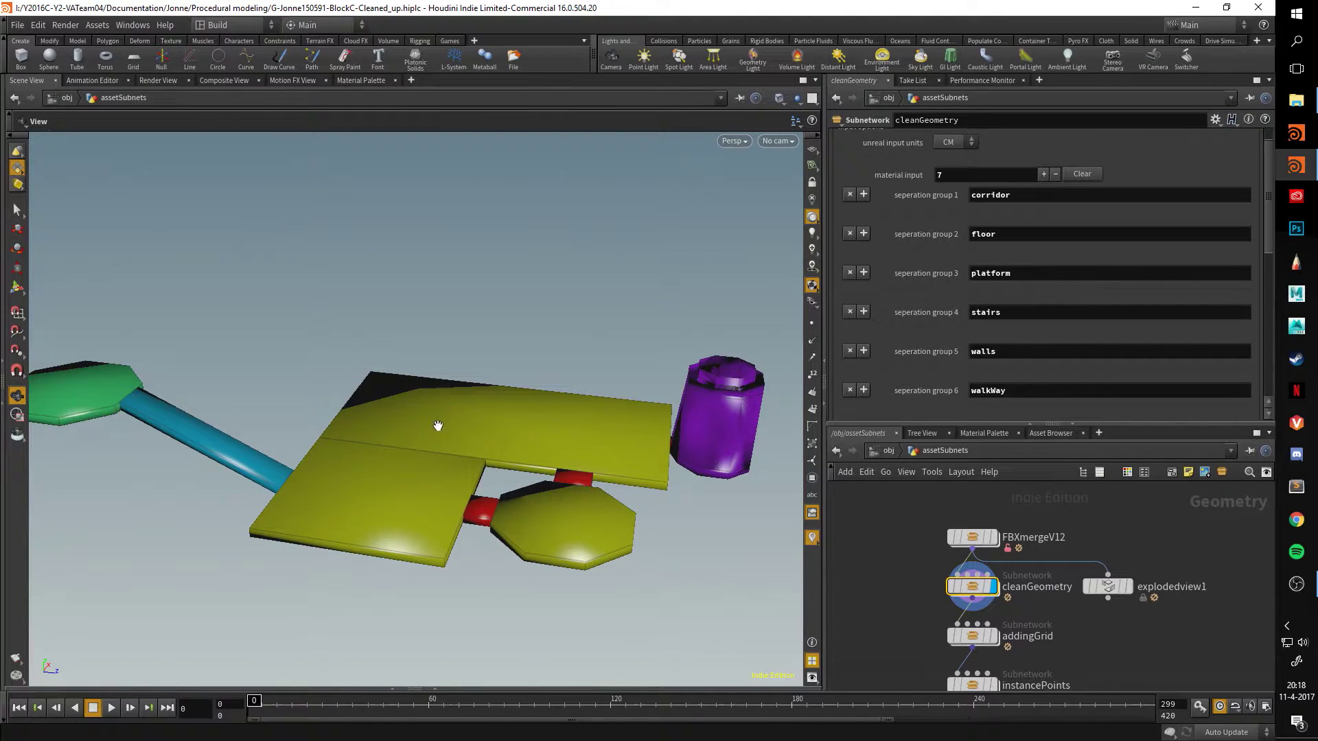
left_click_drag(174, 401, 485, 430)
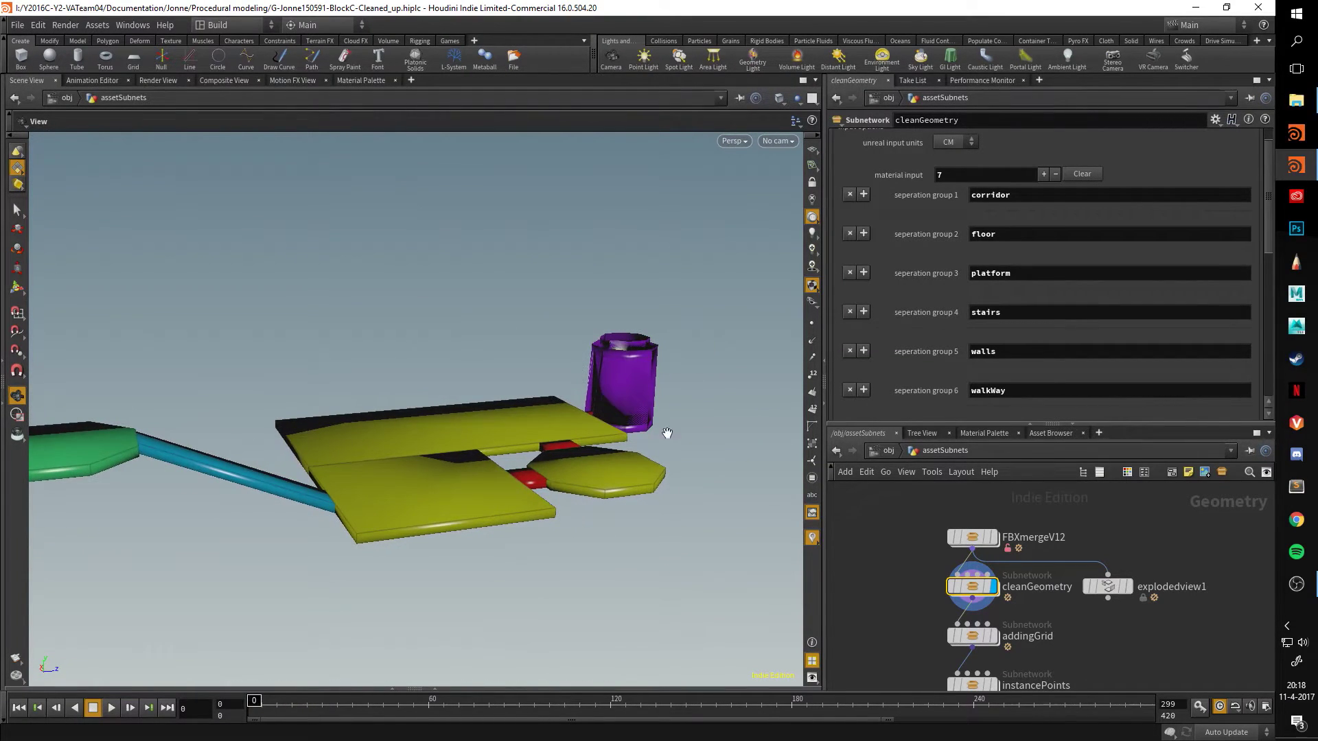
Enter the cleanGeometry subnetwork and display the ControlOut result in the viewport.
double_click(981, 587)
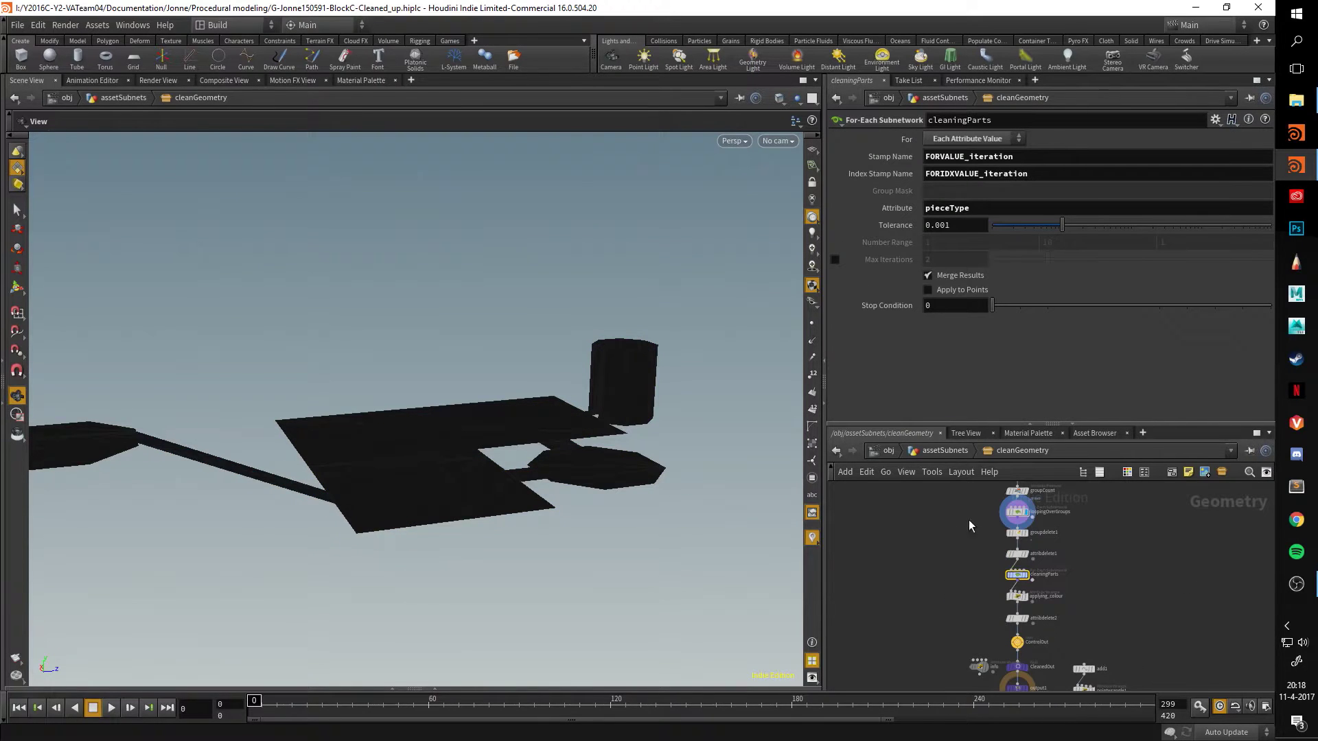
left_click_drag(962, 424, 965, 274)
scroll(971, 440, "up", 3)
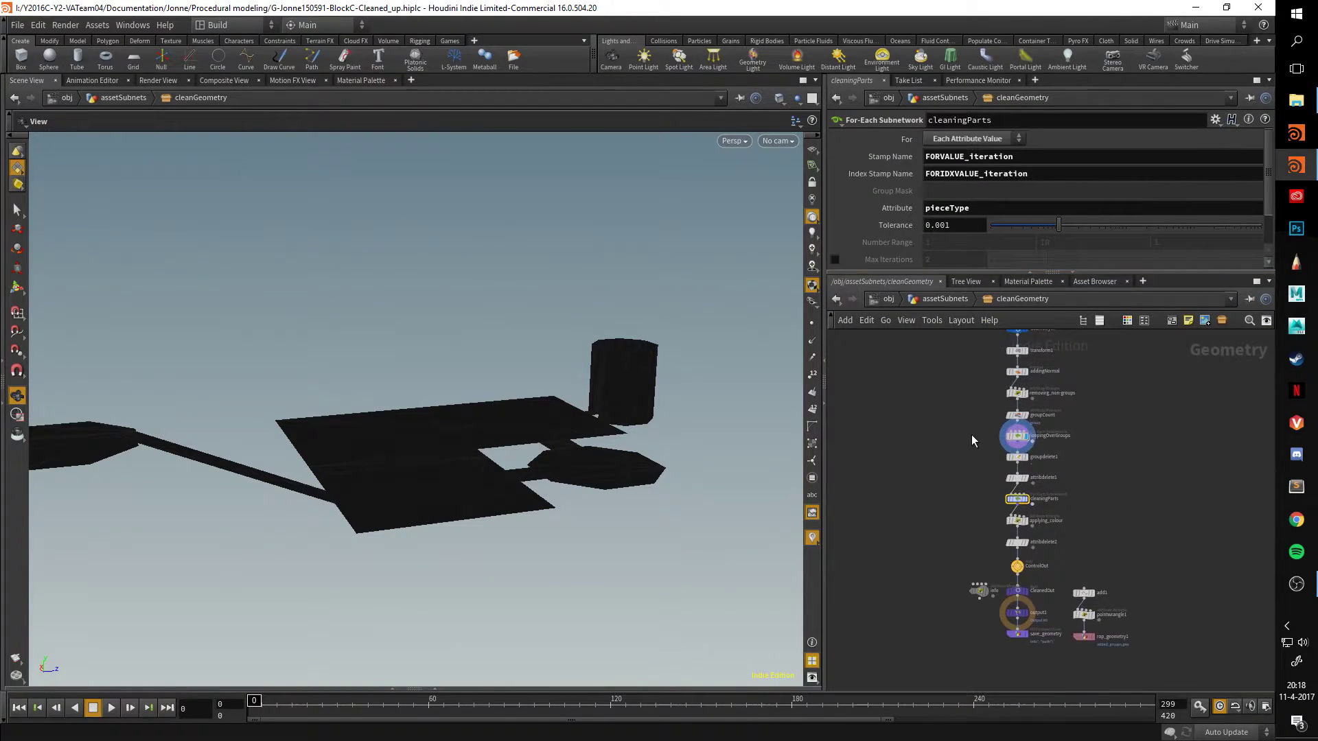
middle_click_drag(973, 467, 952, 374)
left_click(1025, 531)
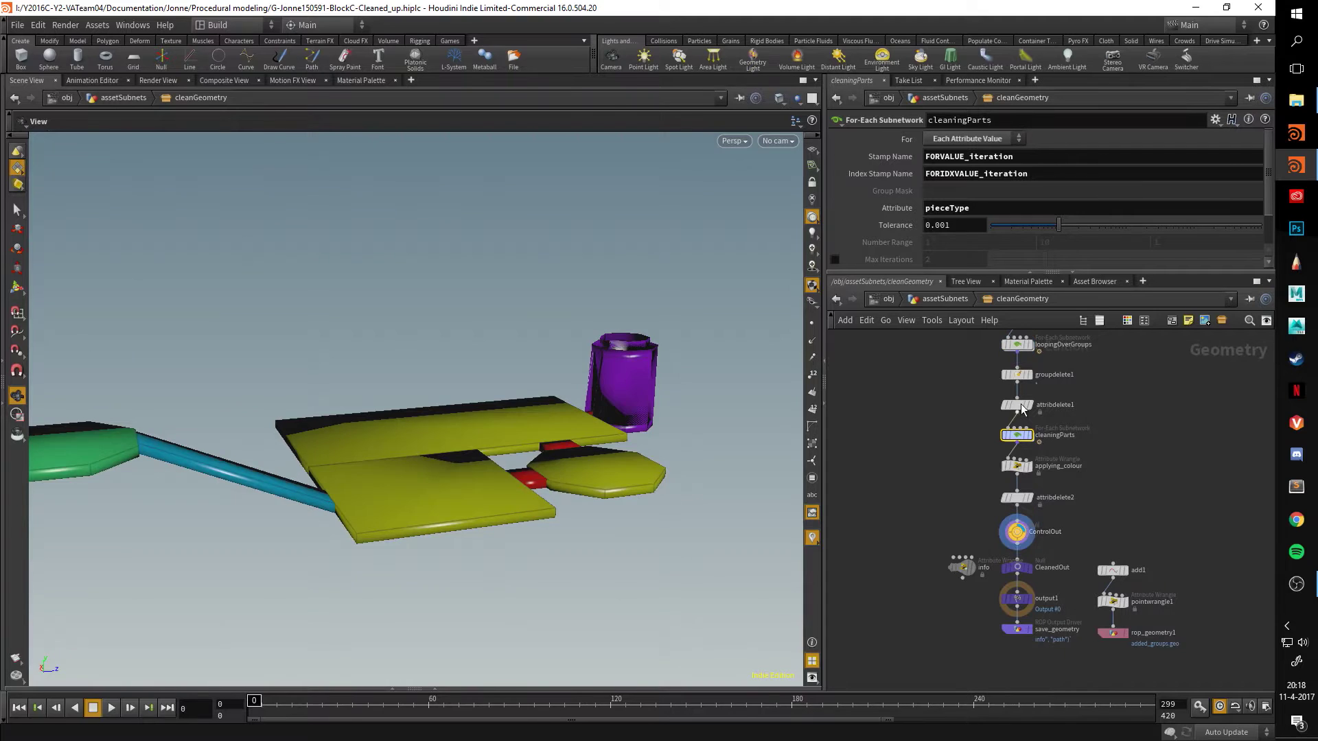
left_click_drag(343, 411, 481, 425)
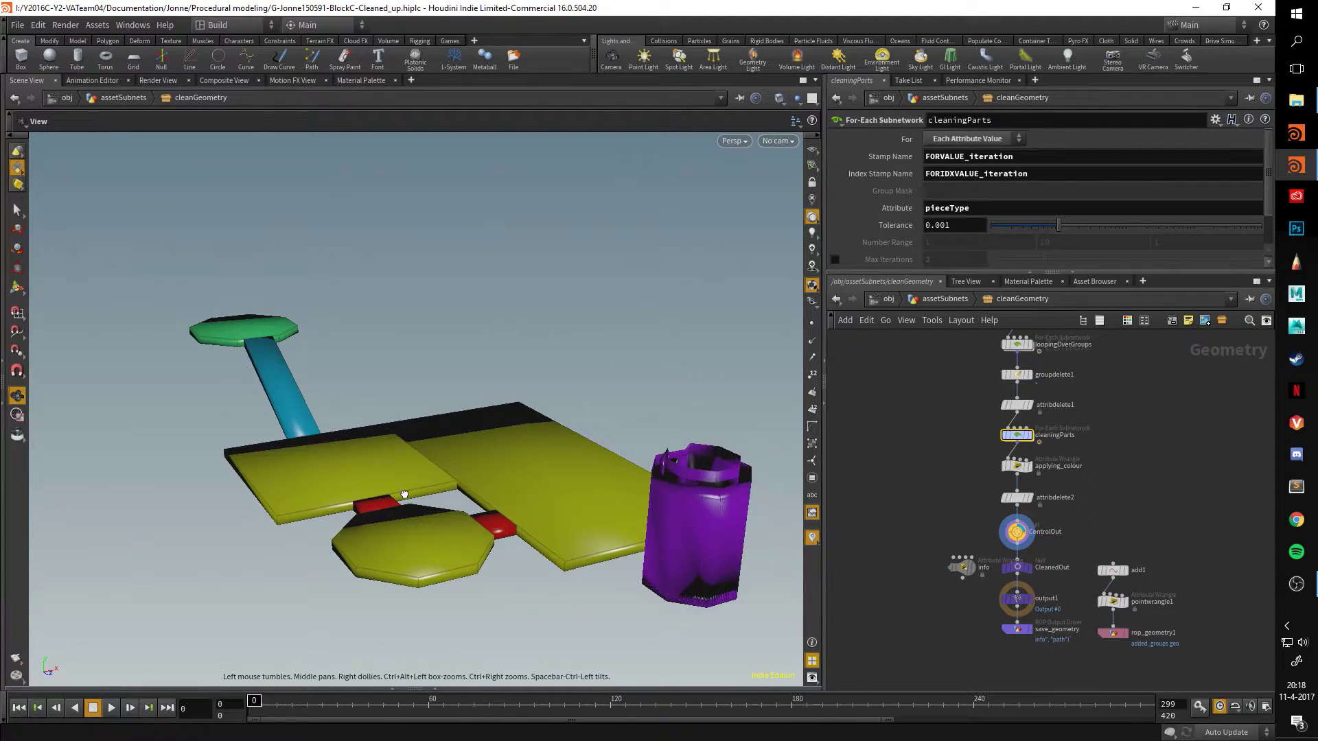
Select transform1 to show its settings and uniform scale expression.
scroll(912, 571, "down", 3)
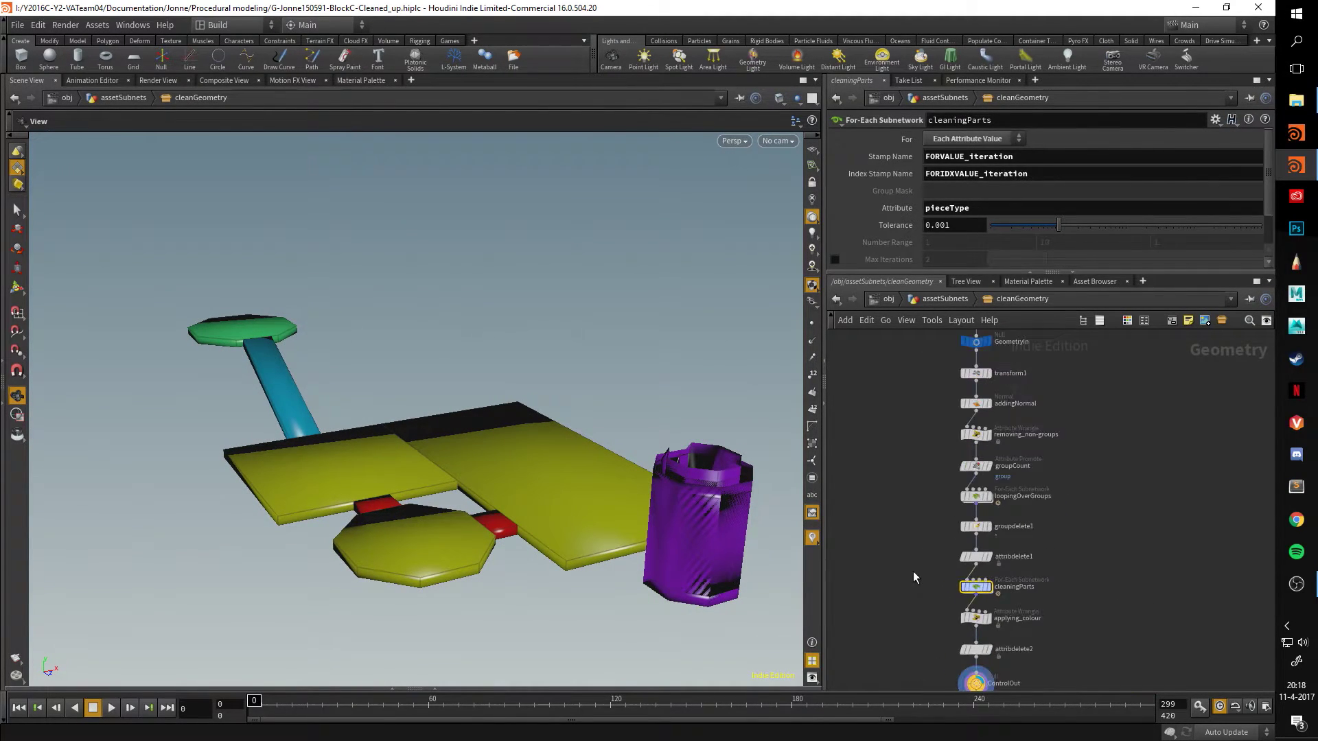
middle_click_drag(906, 529, 897, 496)
scroll(911, 449, "up", 2)
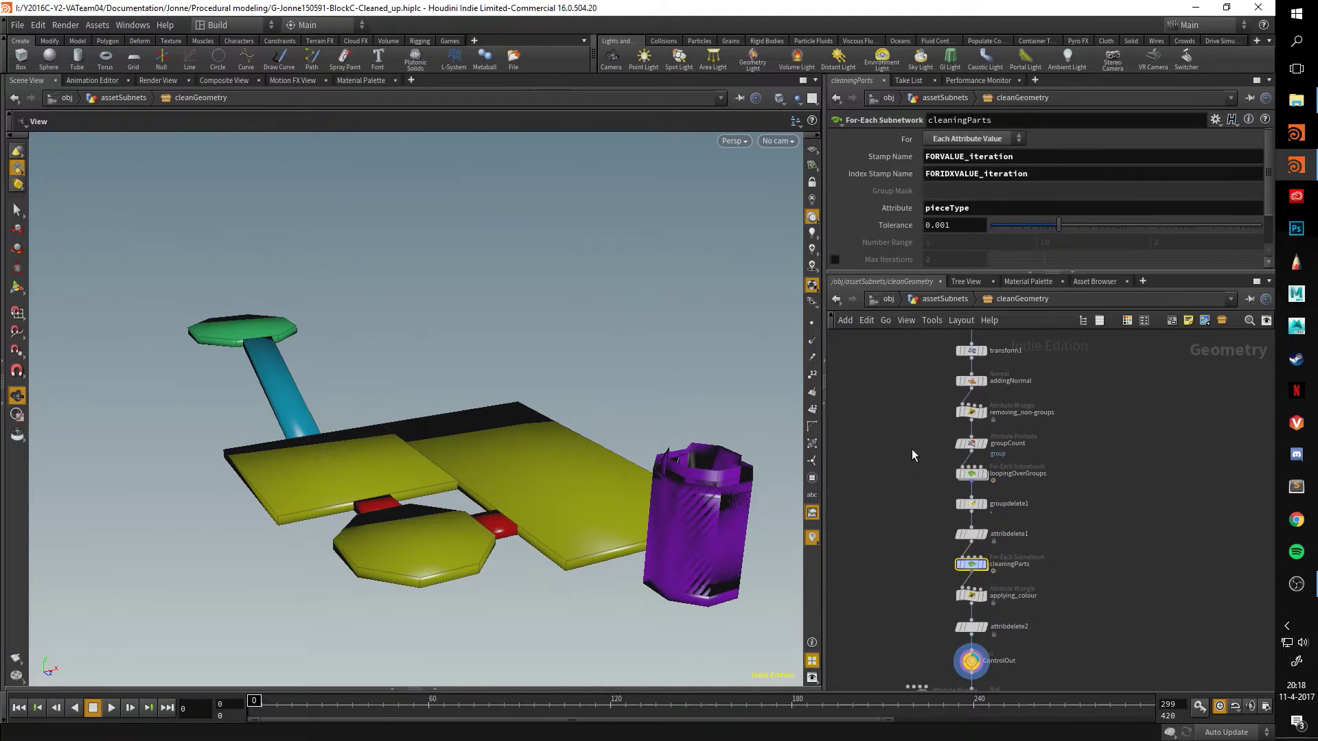
middle_click_drag(918, 423, 912, 448)
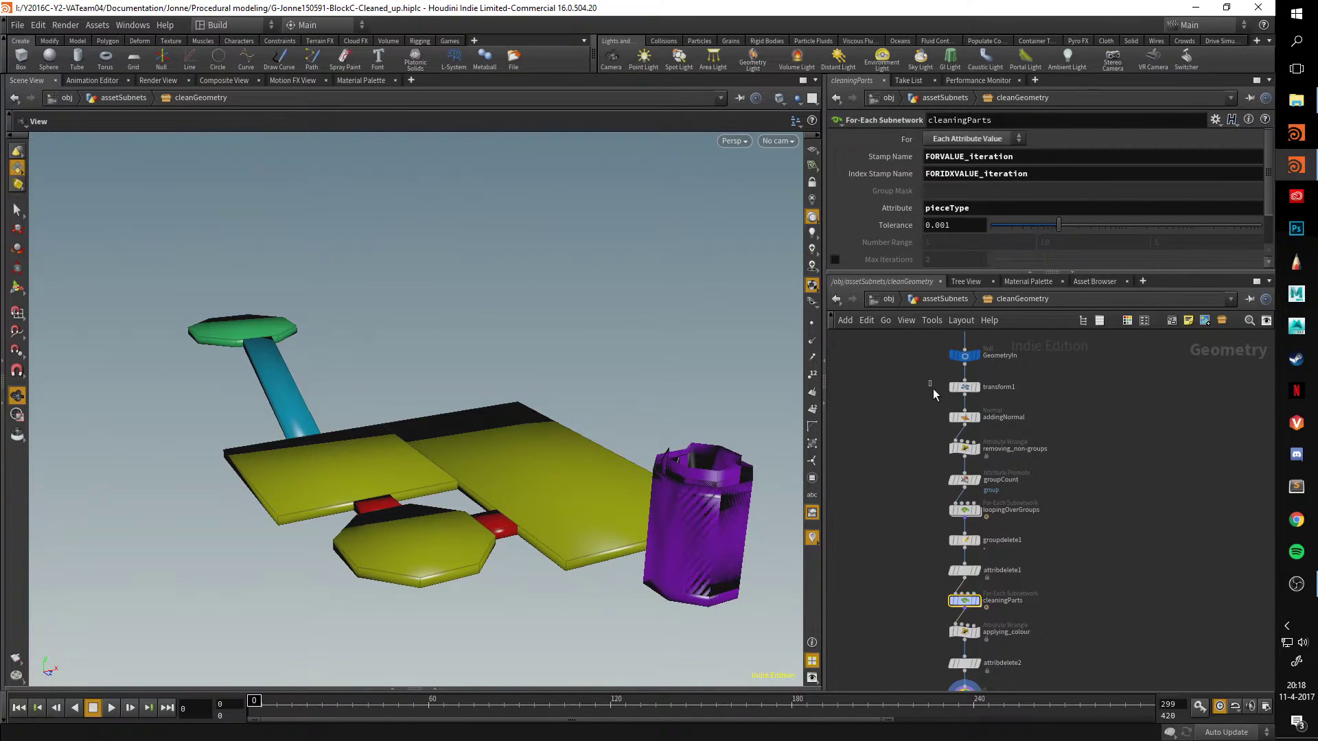
left_click(964, 387)
scroll(937, 203, "down", 2)
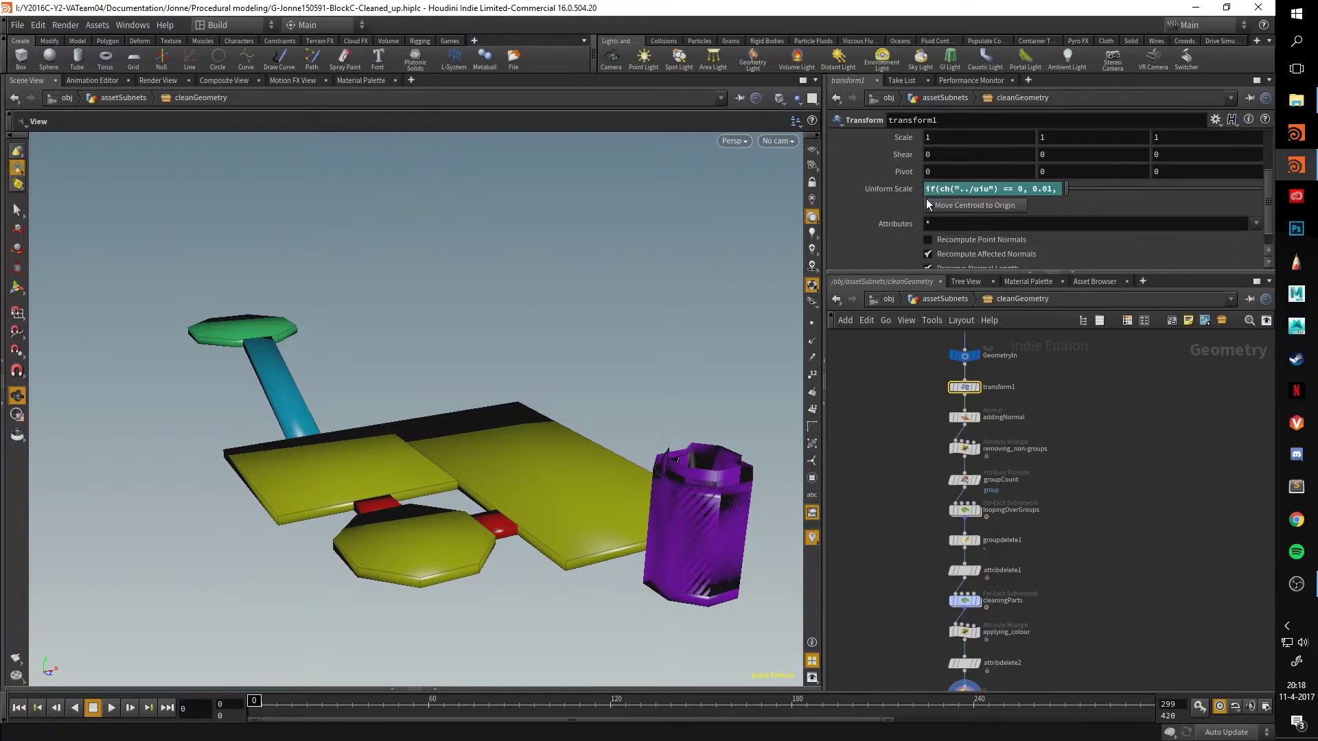
Return to assetSubnets and set cleanGeometry's unreal input units to M, framing the rescaled scene.
left_click(960, 300)
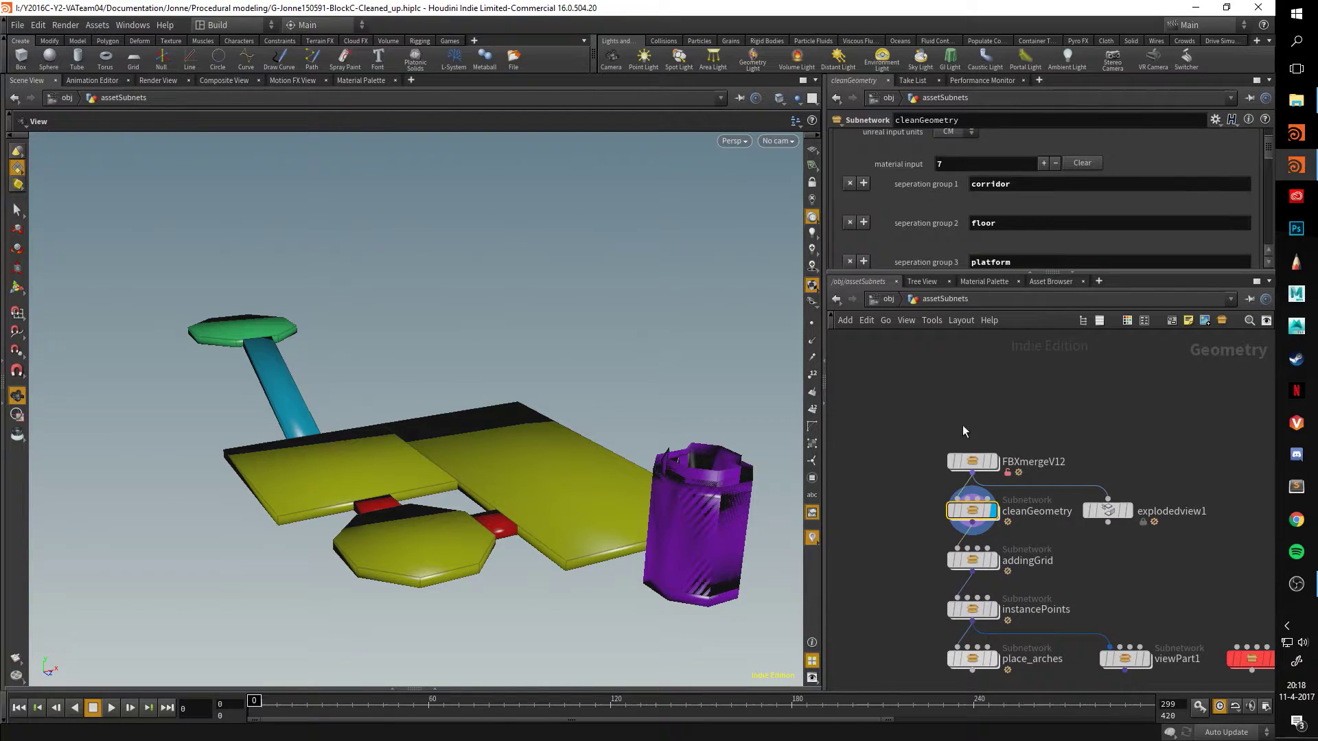
scroll(915, 261, "up", 2)
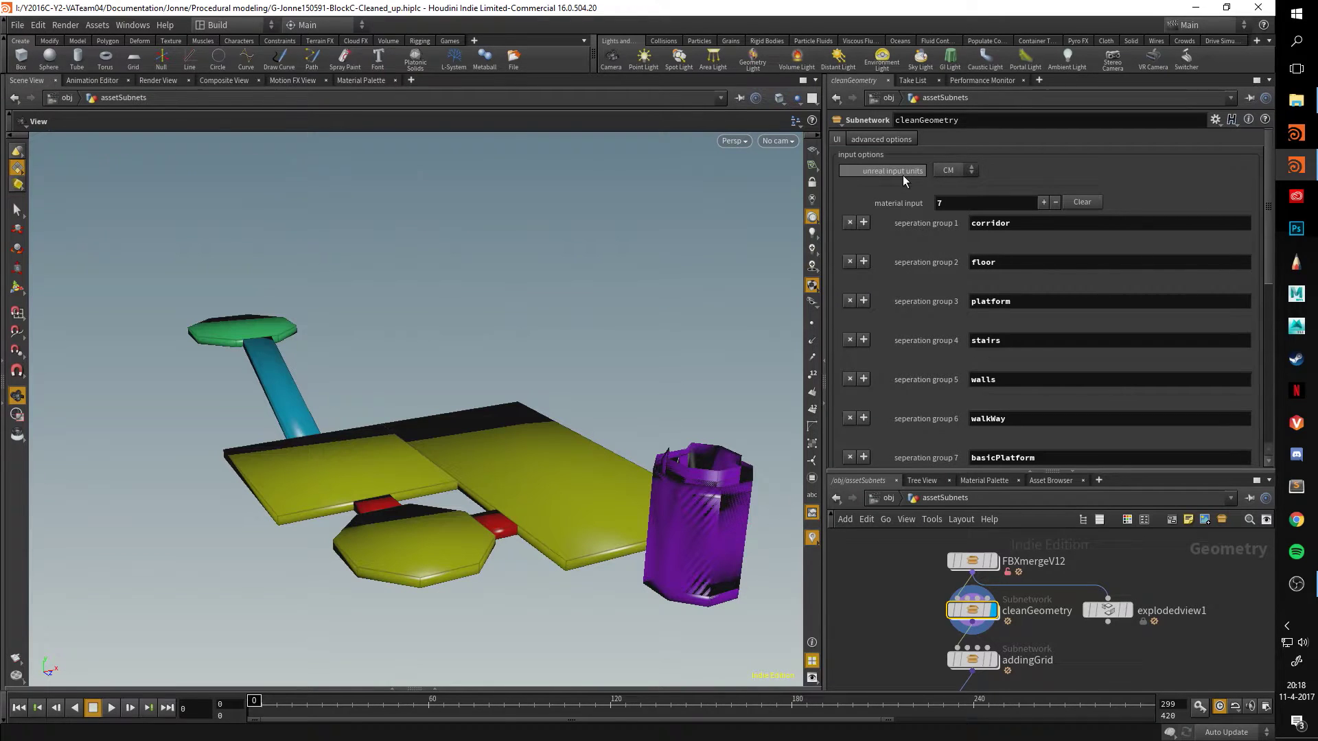
left_click(950, 170)
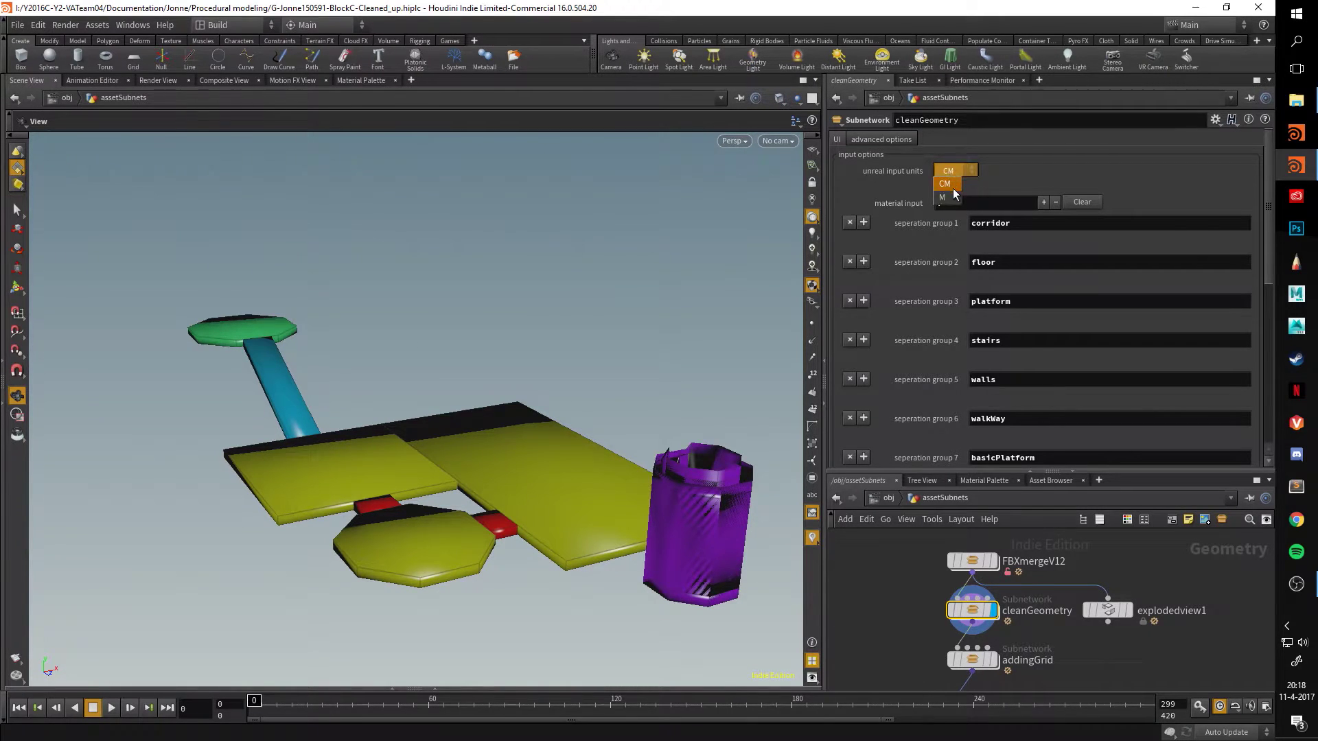
left_click(955, 194)
key("h")
left_click_drag(470, 392, 508, 392)
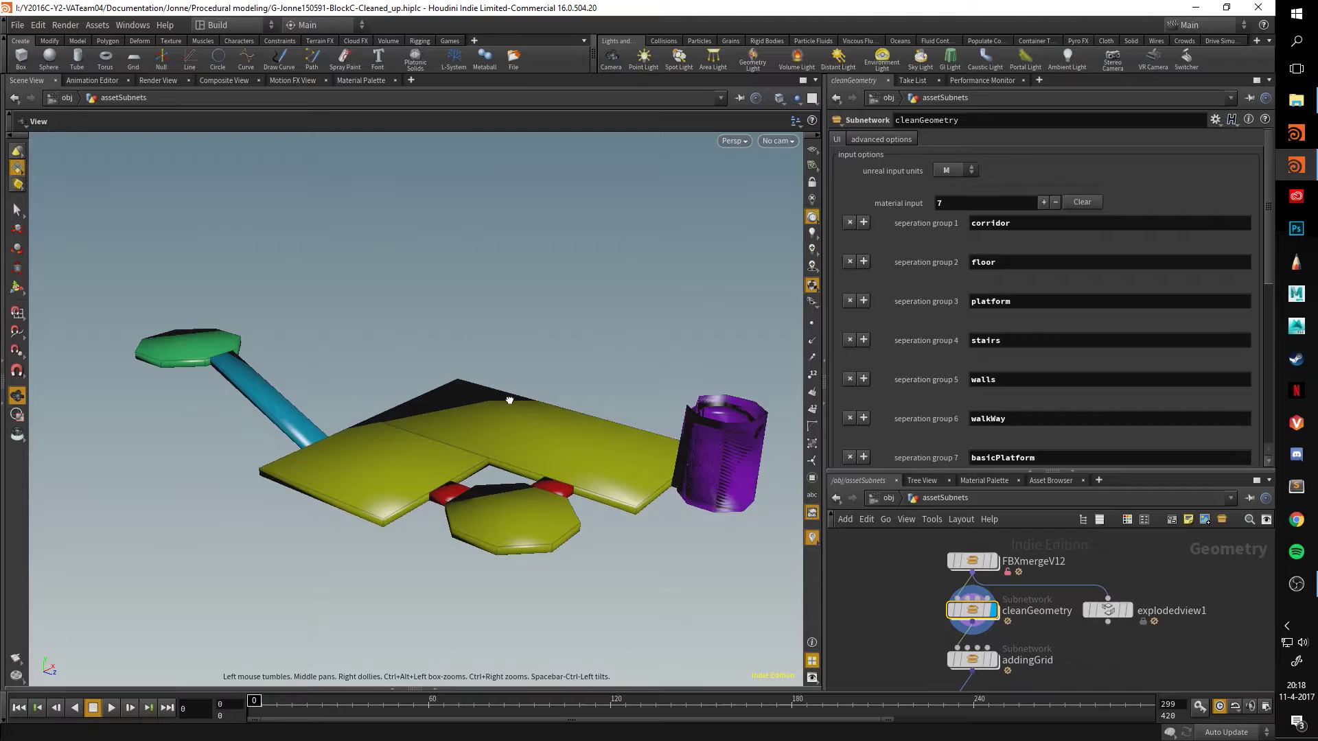
Set the unreal input units back to CM and frame the scene.
left_click(951, 170)
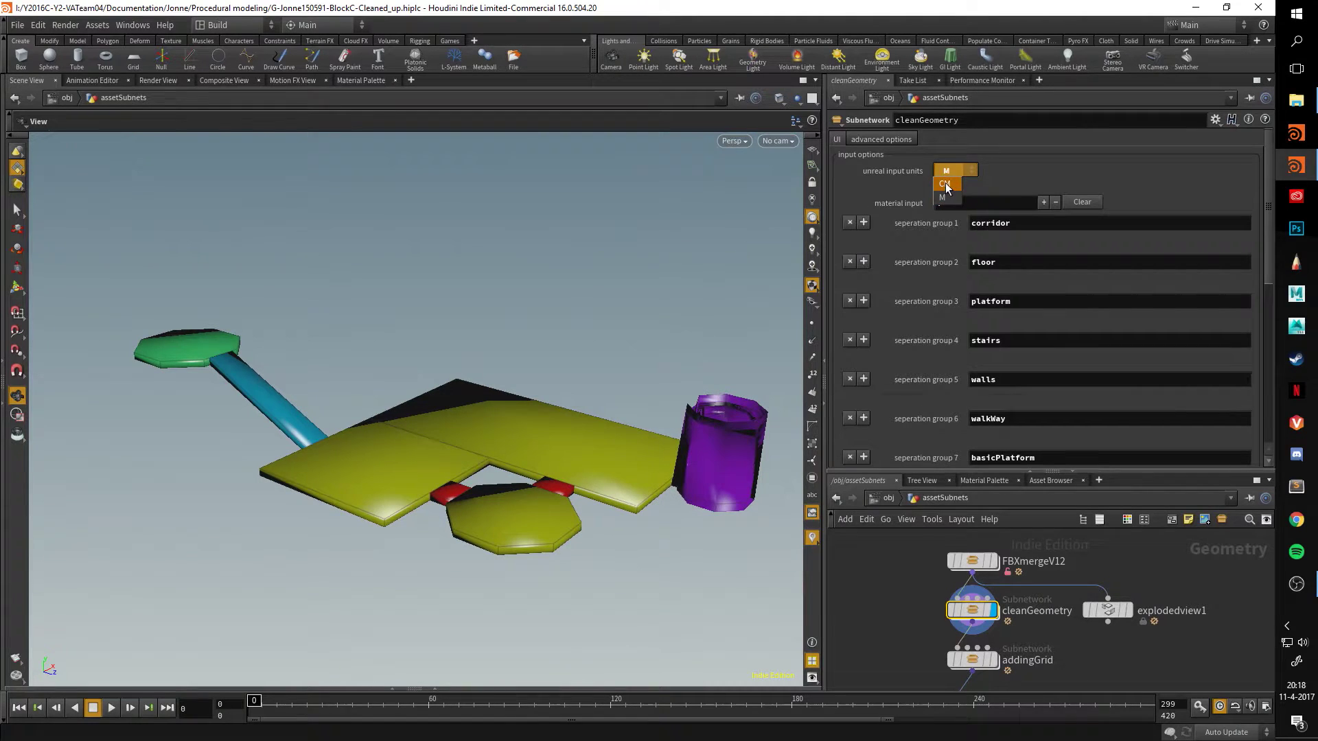
left_click(951, 184)
key("f")
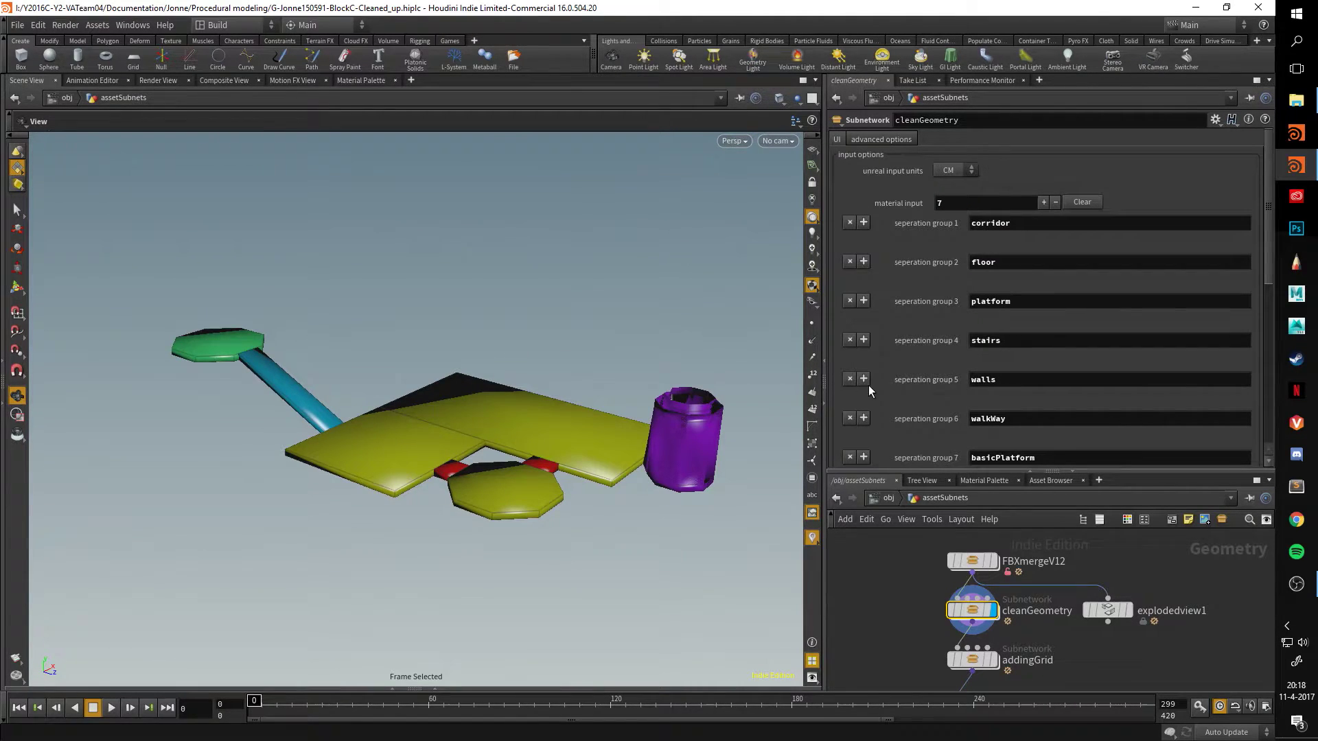
scroll(1008, 270, "down", 2)
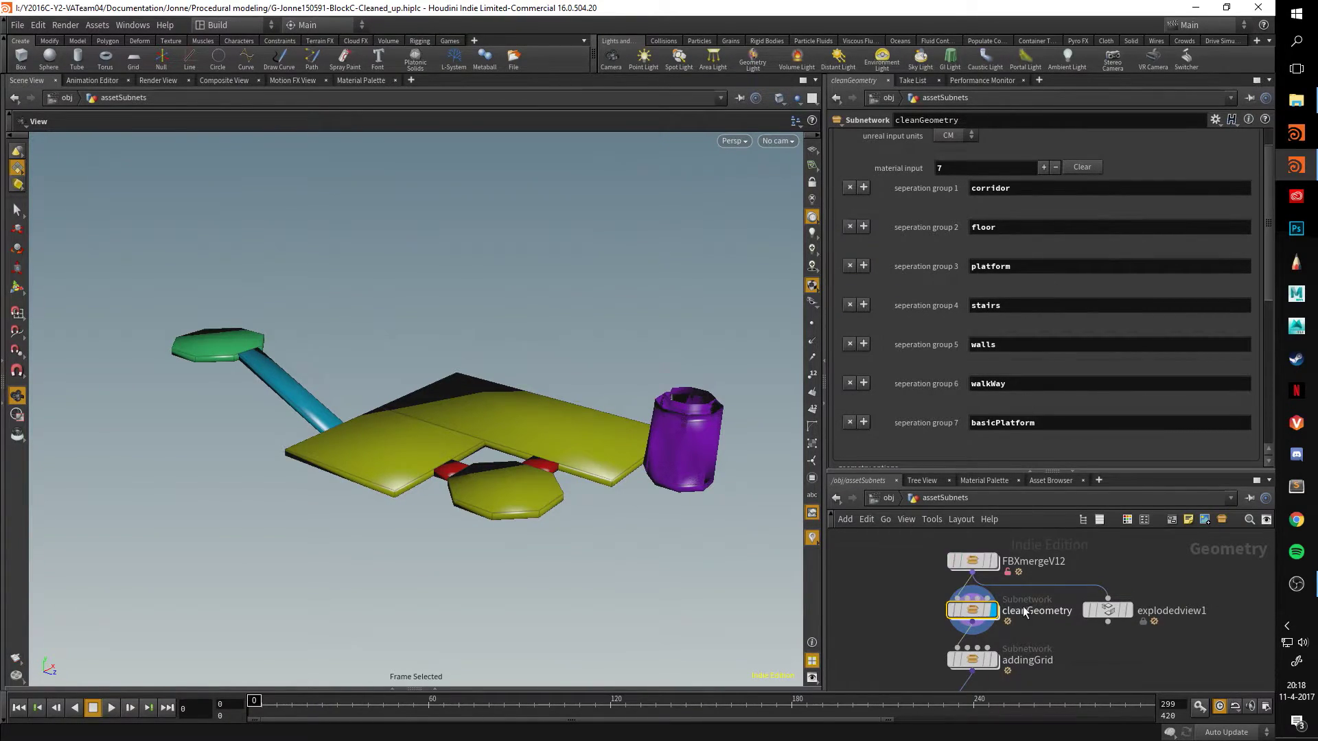
Try several geometry thickness values, finally committing 10 CM to thin the platforms.
scroll(926, 298, "down", 8)
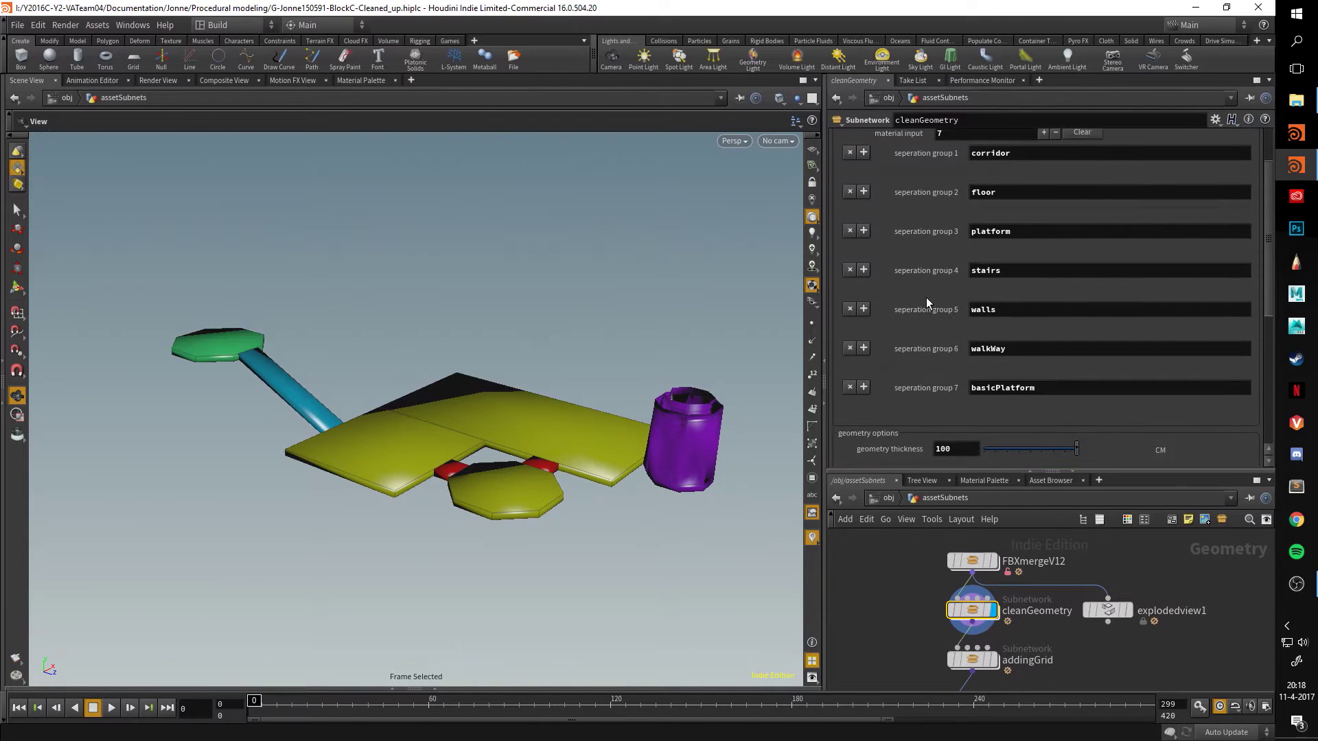
left_click_drag(622, 440, 618, 428)
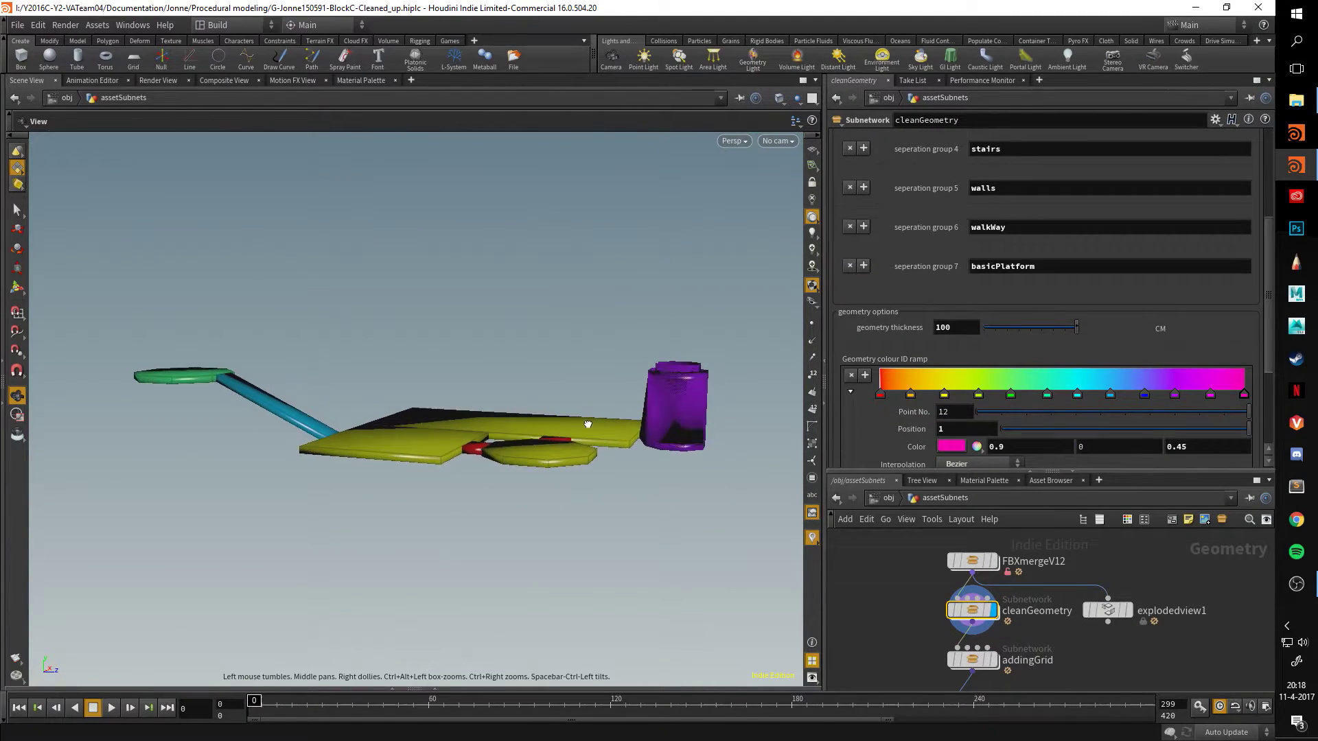
scroll(594, 444, "up", 5)
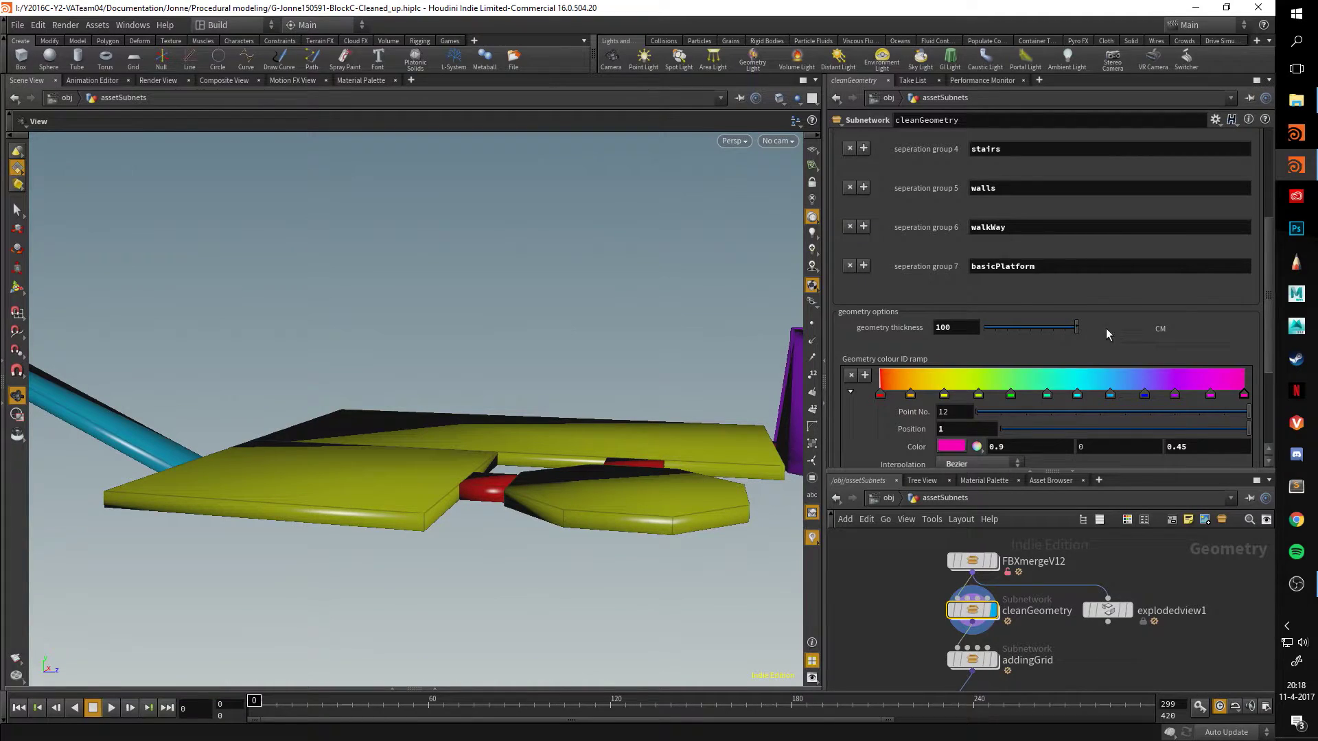
left_click_drag(1076, 328, 1172, 331)
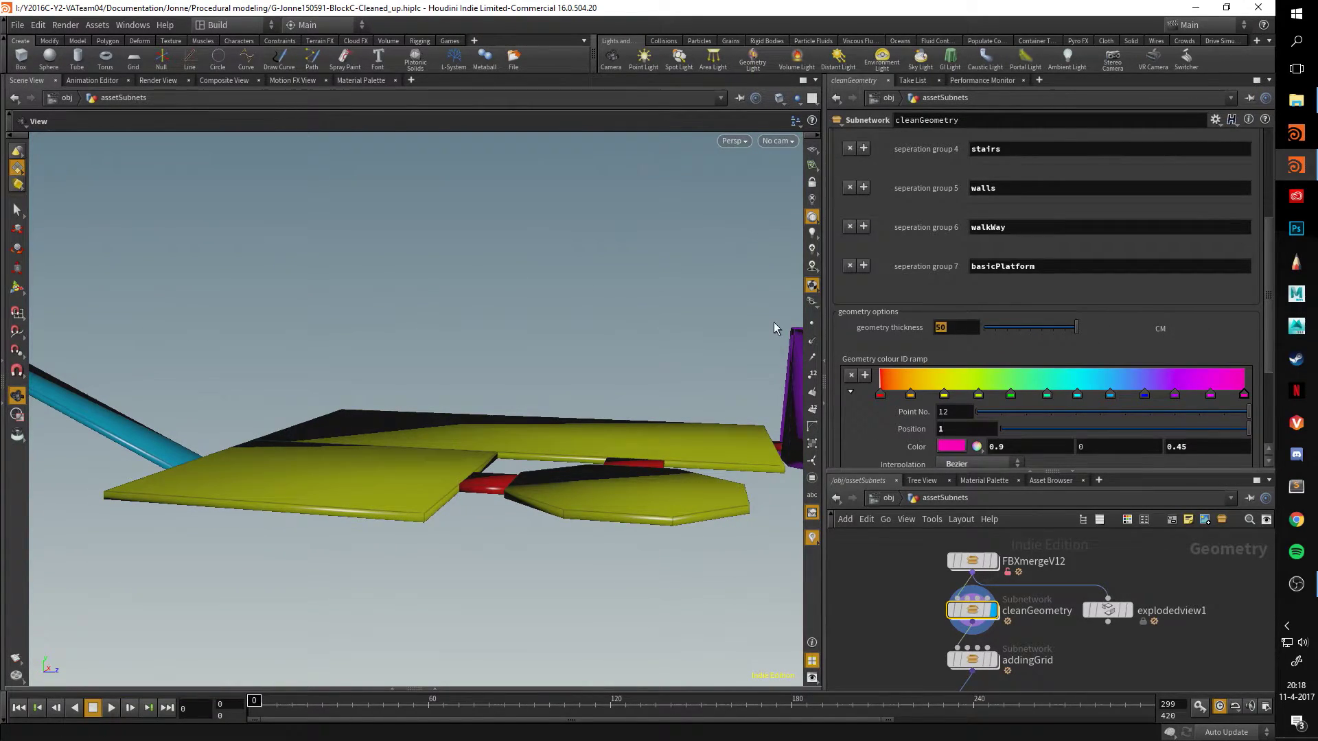
type("100")
key("Return")
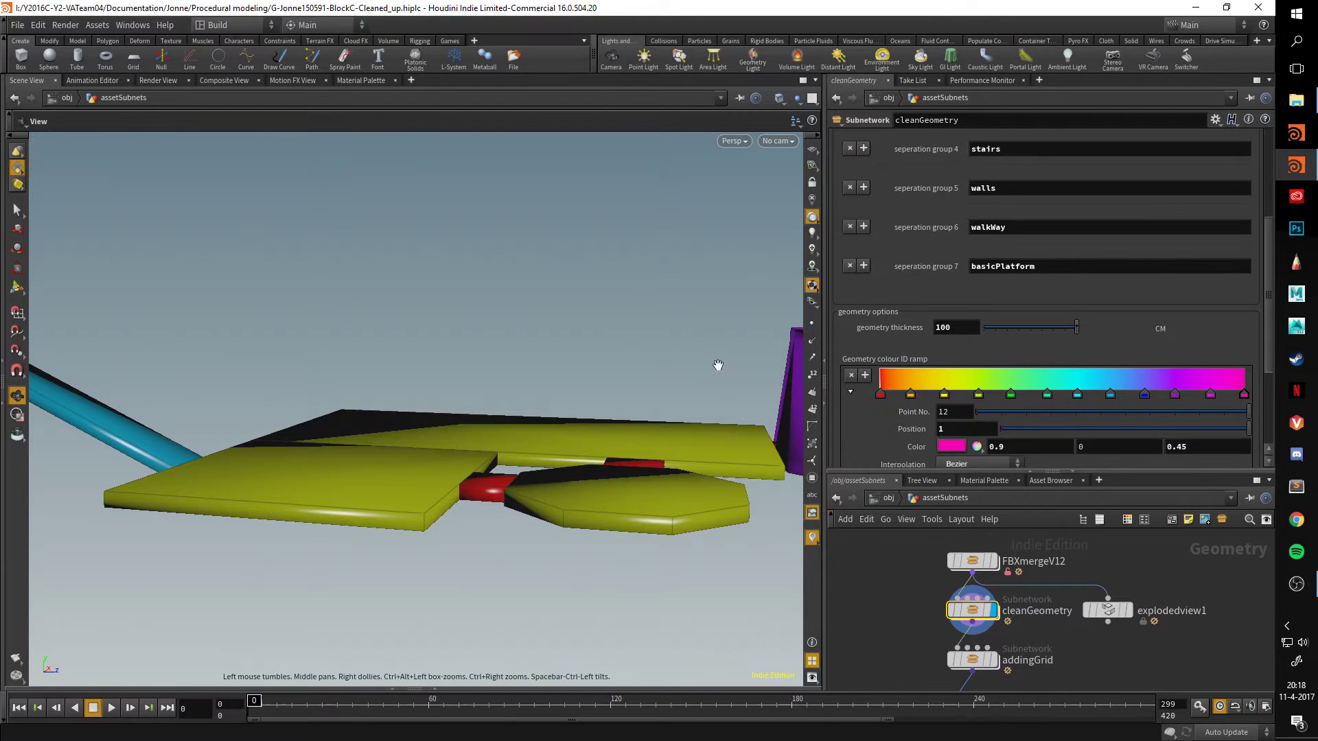
left_click_drag(717, 365, 524, 376)
left_click_drag(1076, 329, 1057, 334)
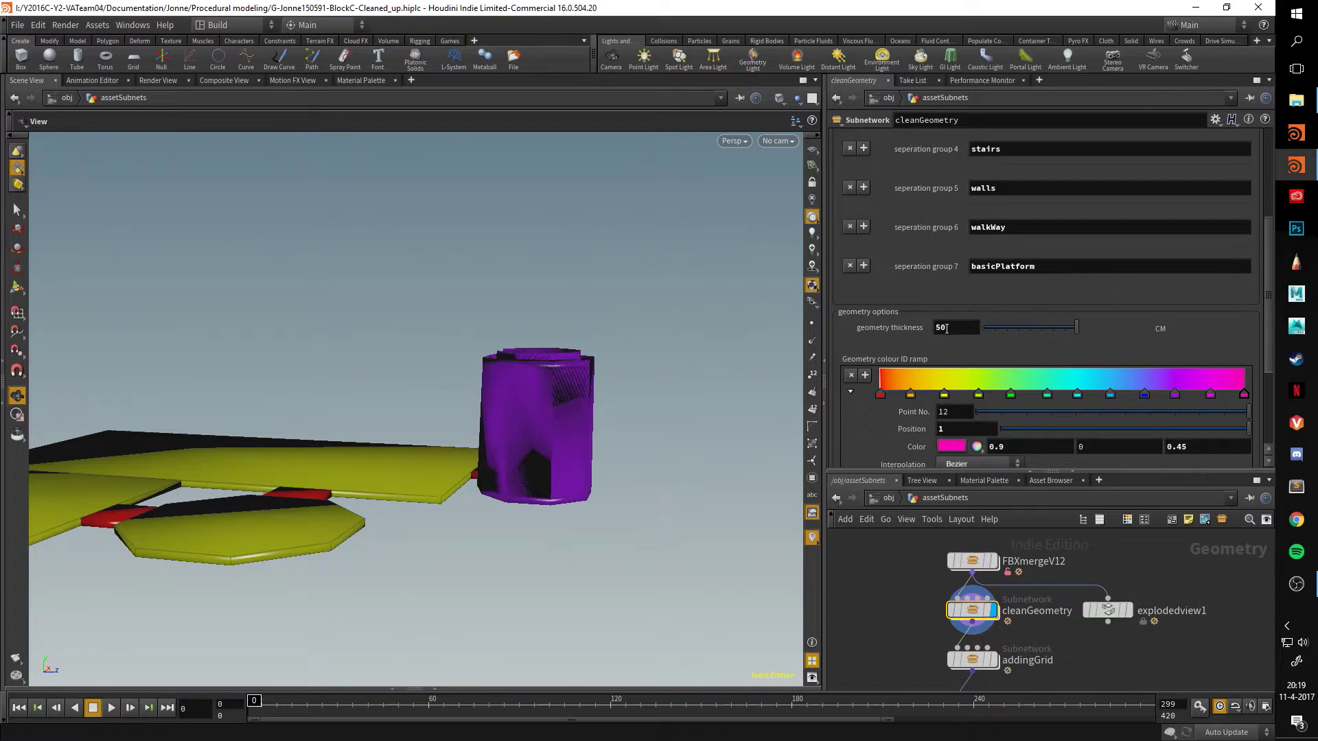
key("Return")
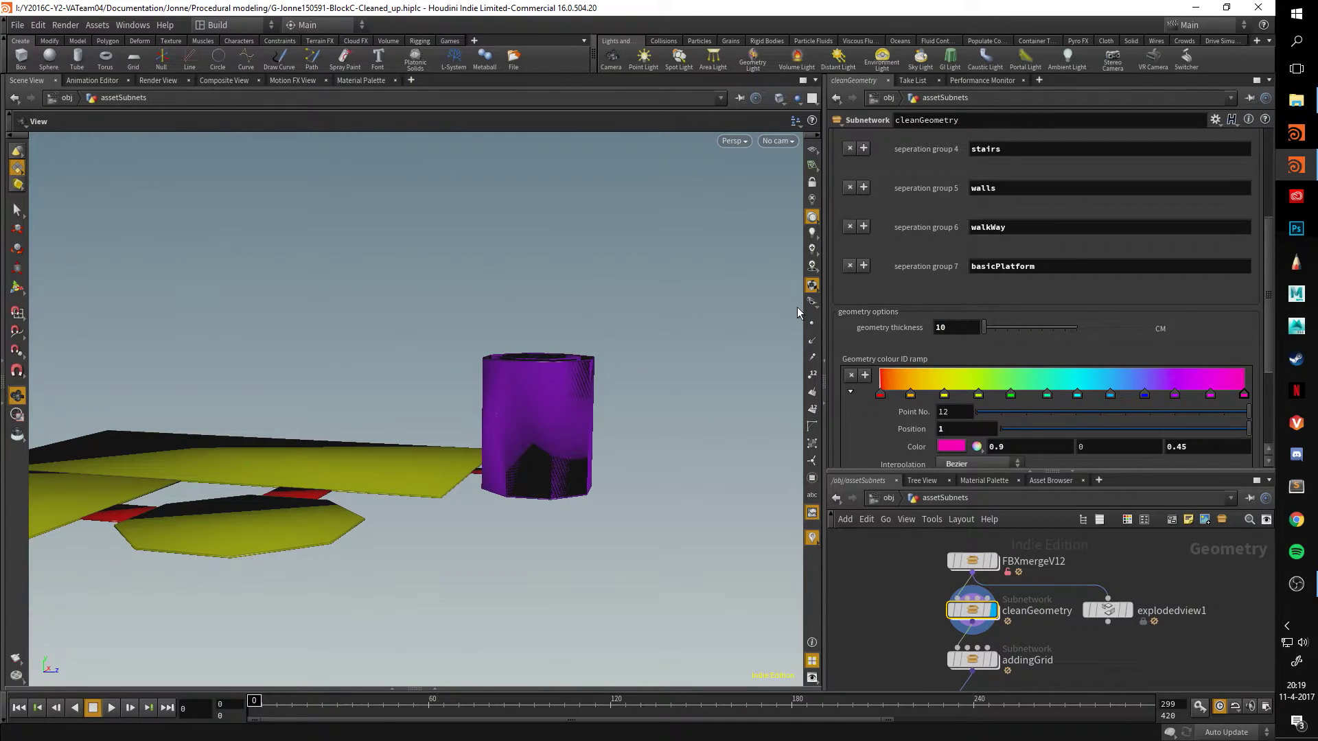
left_click_drag(352, 407, 789, 371)
Slide the yellow-green key on the Geometry colour ID ramp and select the magenta key.
scroll(964, 371, "down", 2)
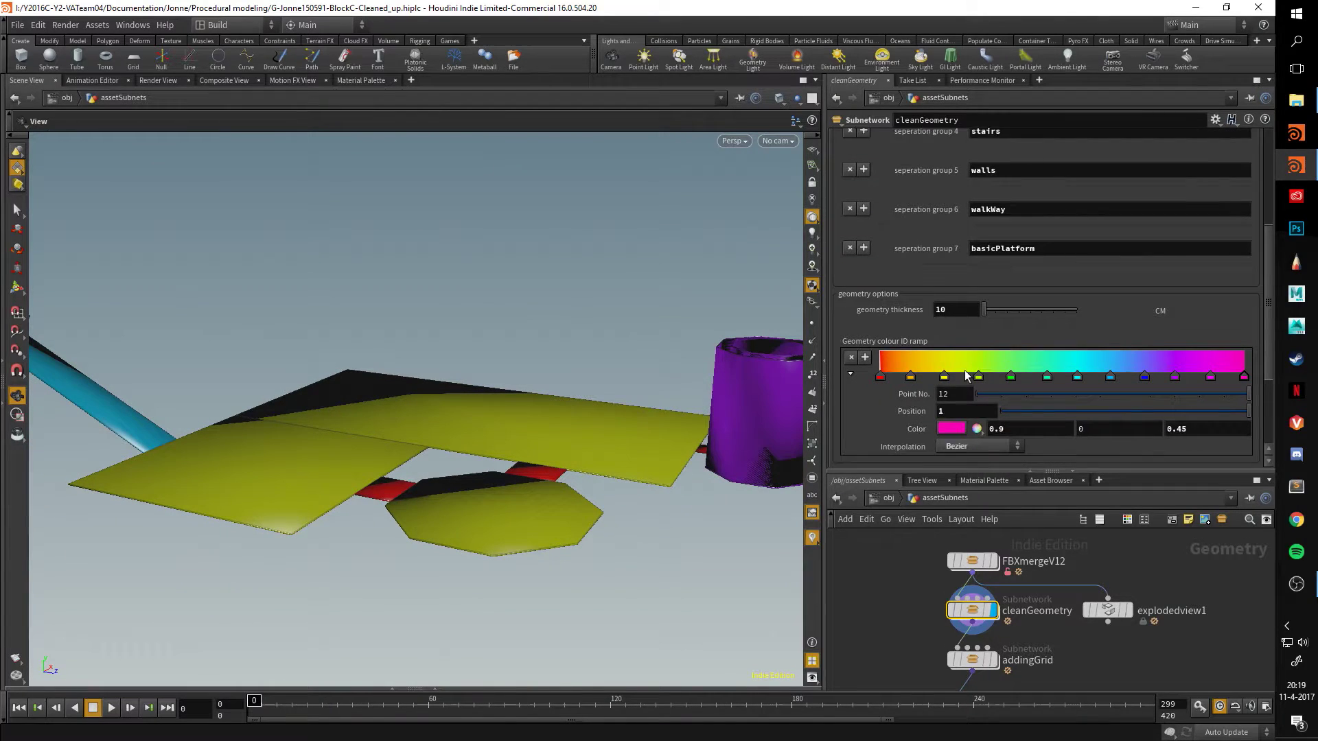
scroll(919, 360, "down", 1)
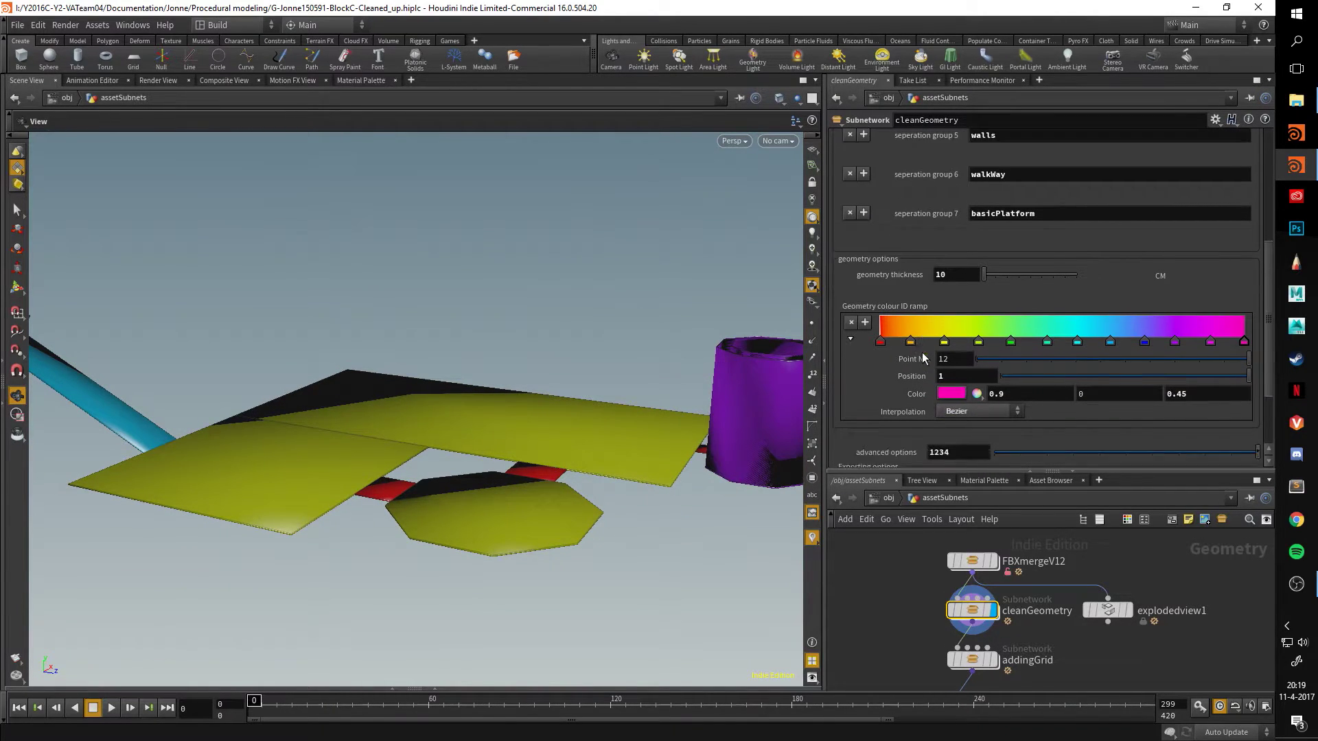
scroll(923, 359, "up", 1)
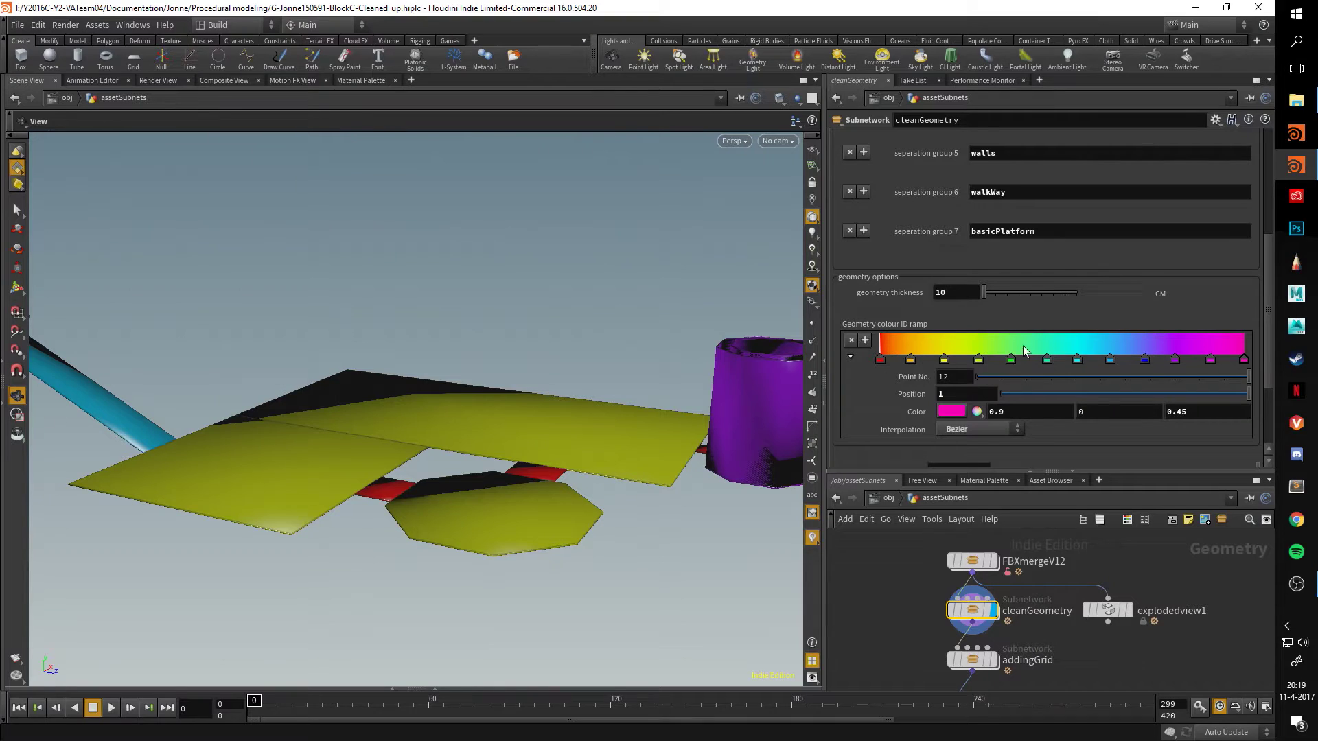
mouse_move(979, 361)
left_mouse_down()
mouse_move(1201, 355)
mouse_move(913, 359)
mouse_move(979, 360)
left_mouse_up()
left_click(1210, 358)
left_click_drag(515, 442, 415, 353)
Check the export File type options and keep .geo.
scroll(912, 265, "down", 3)
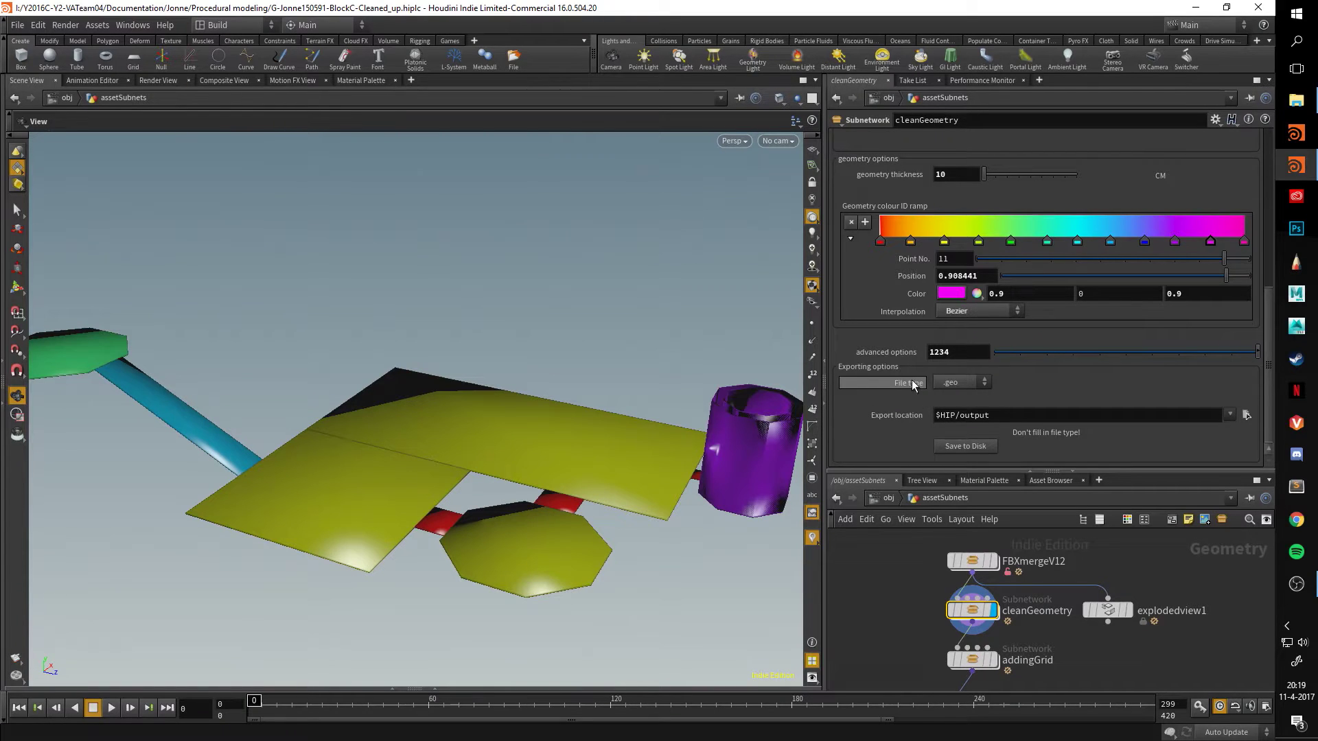
left_click(973, 380)
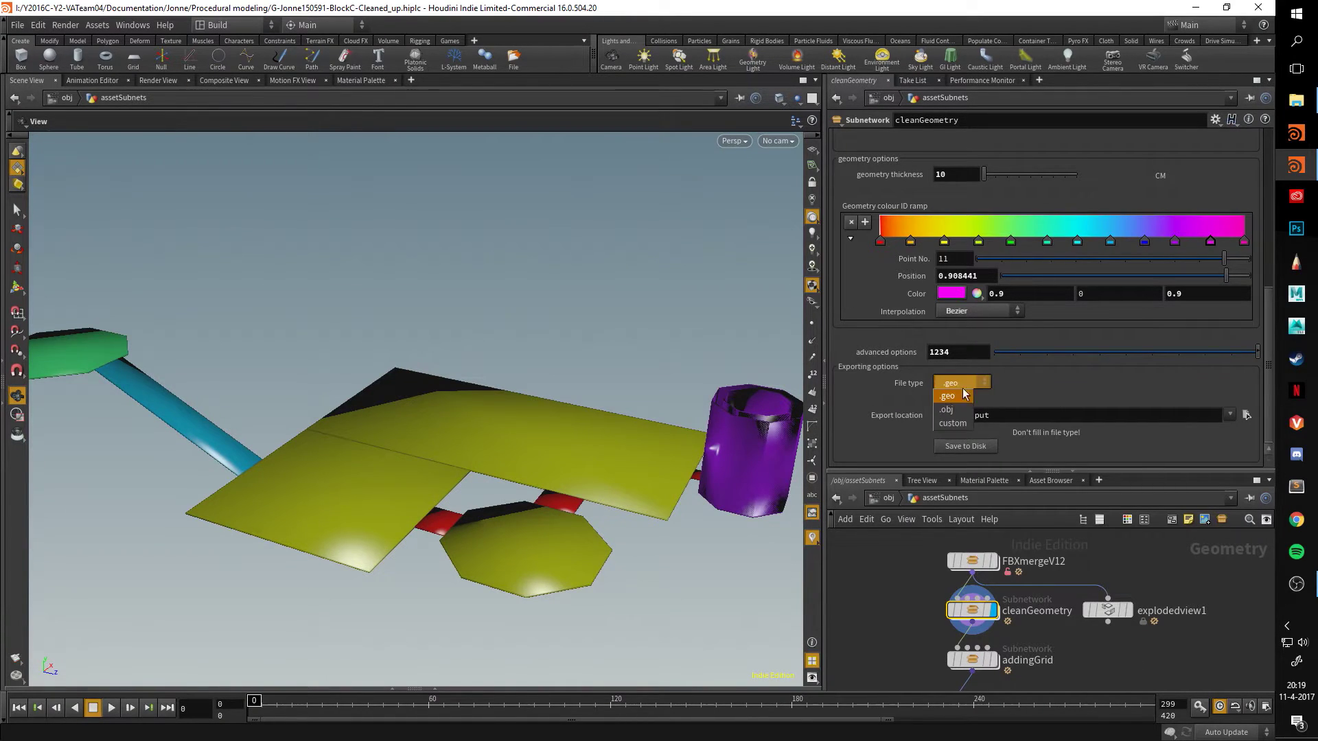
left_click(961, 392)
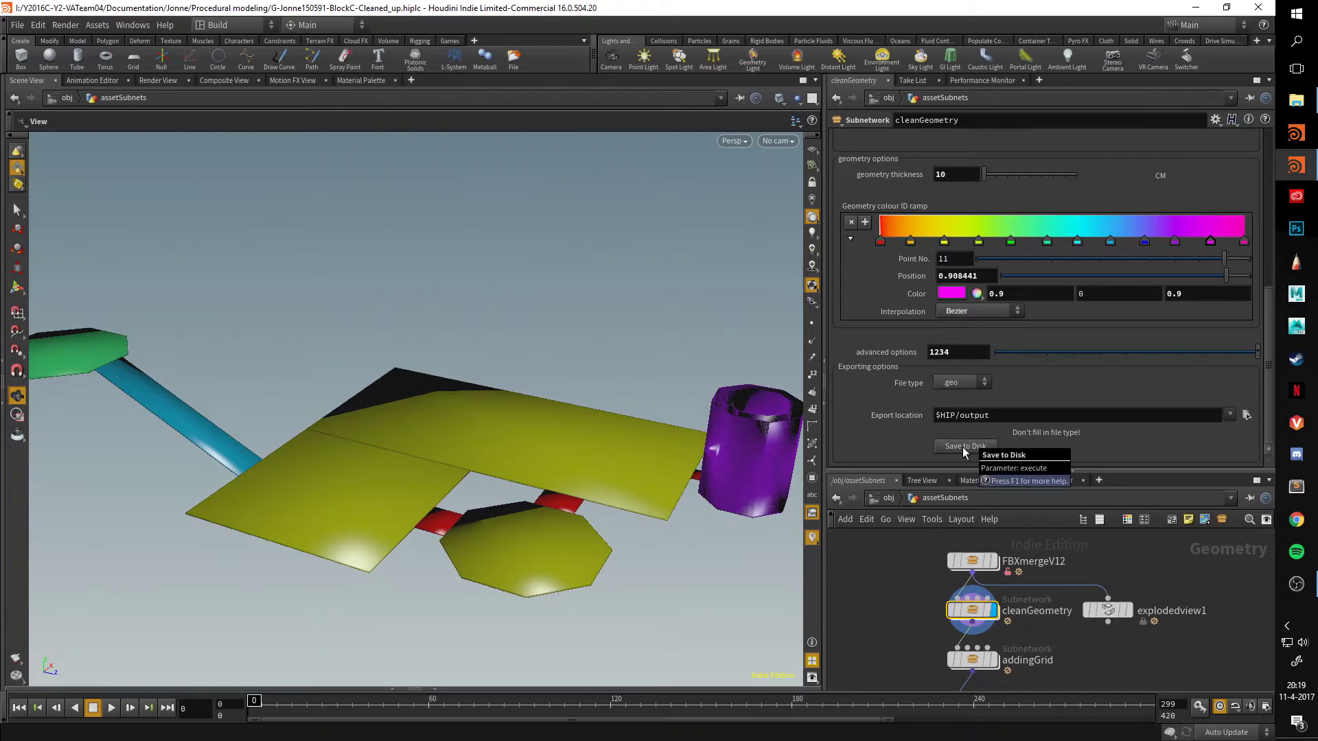
scroll(982, 419, "up", 5)
scroll(980, 420, "up", 3)
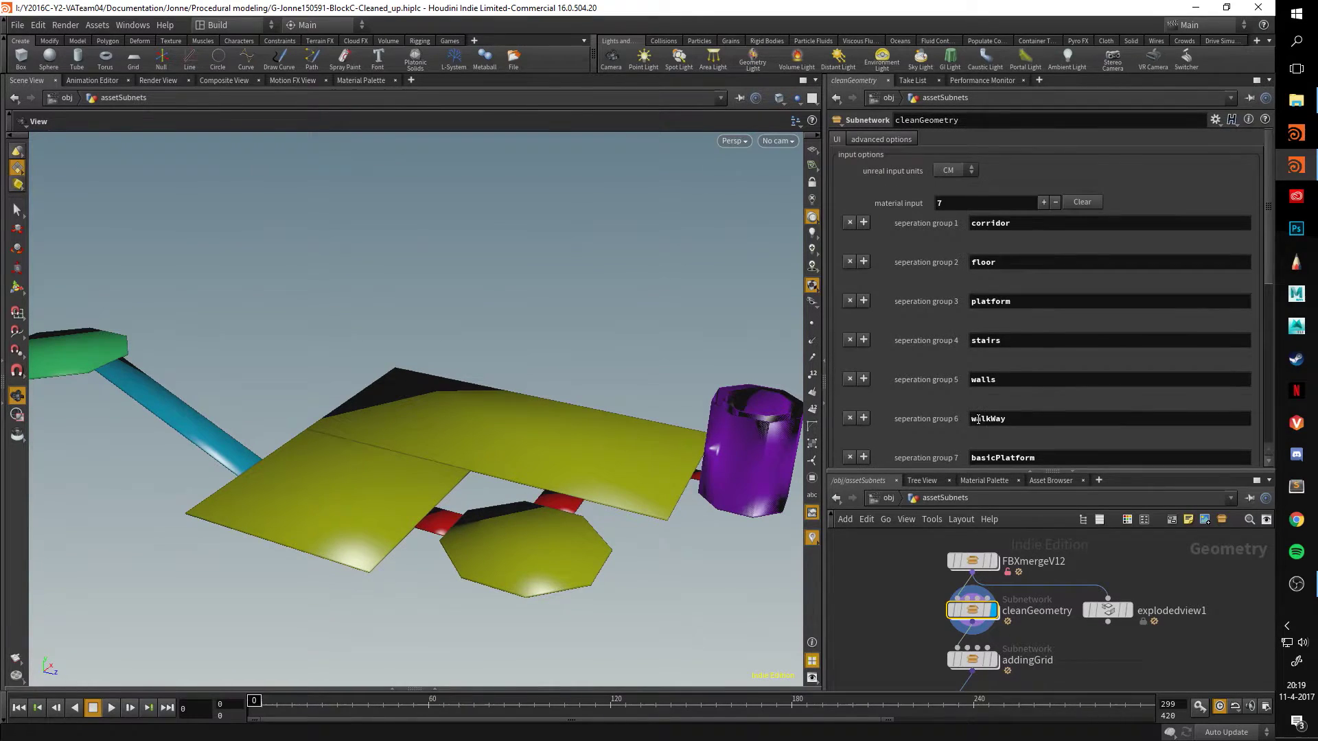
Show advanced options and inspect the first mapping: floor, ground keywords to groundFloor.
left_click(895, 141)
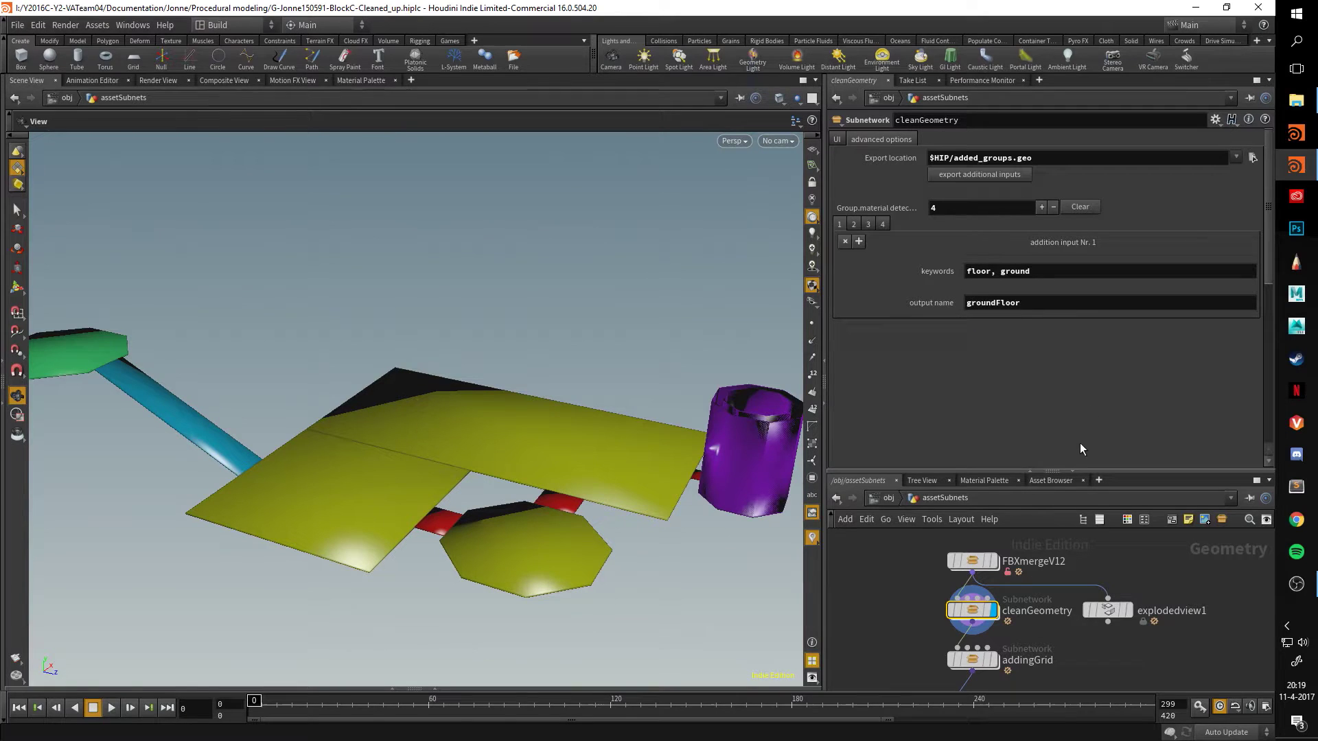
left_click_drag(624, 462, 597, 468)
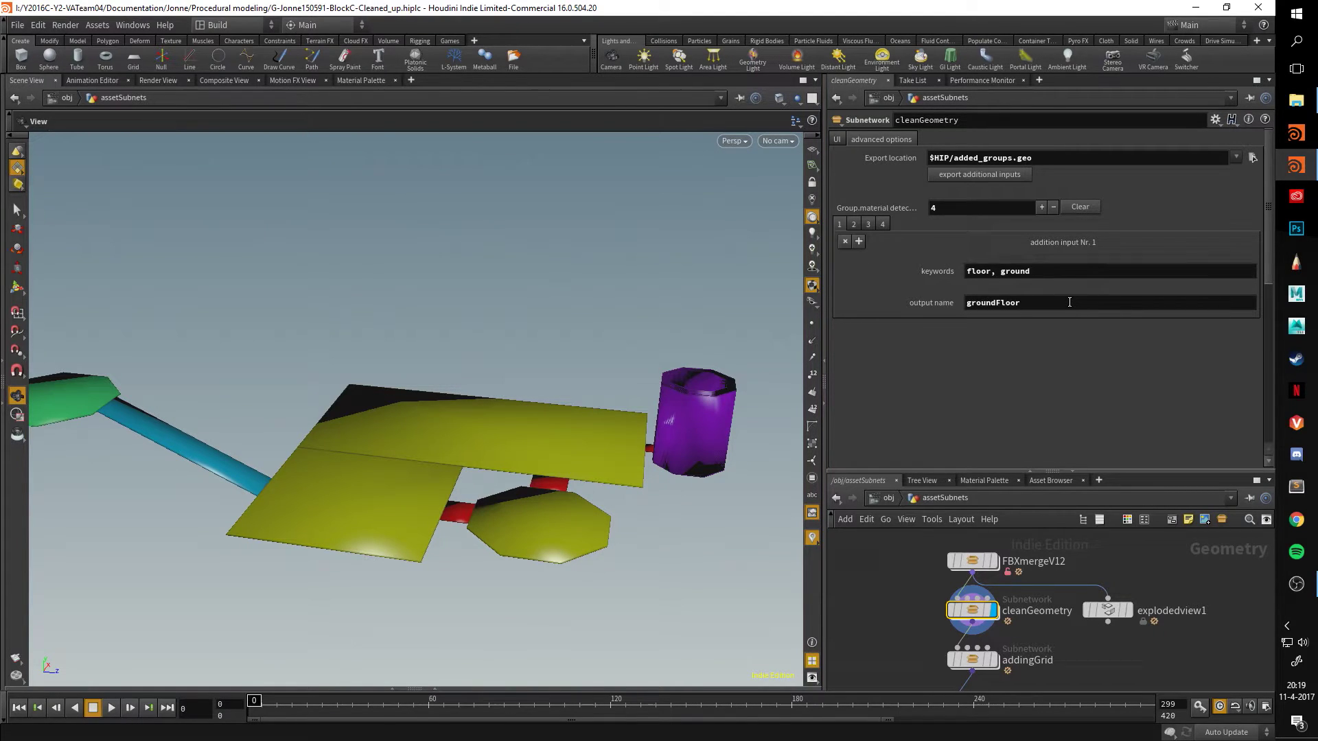
left_click(841, 140)
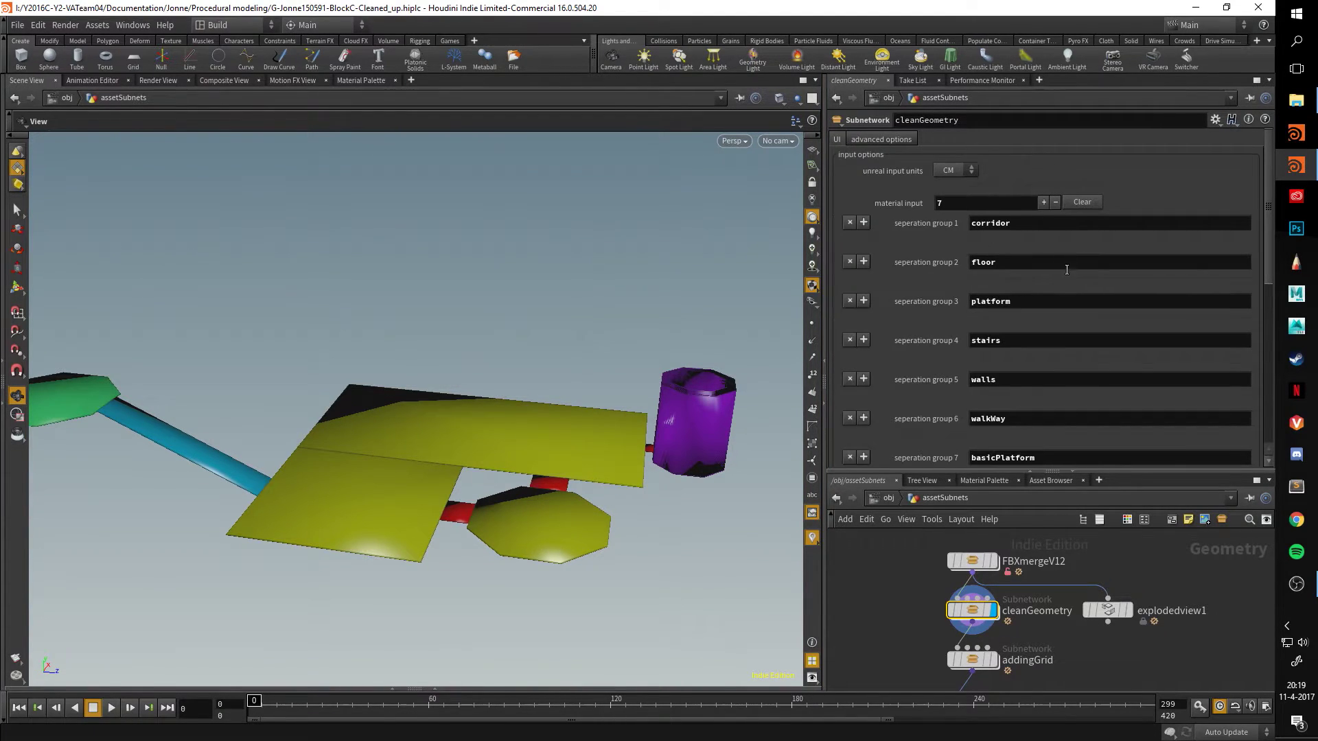
scroll(1027, 409, "up", 1)
left_click(881, 140)
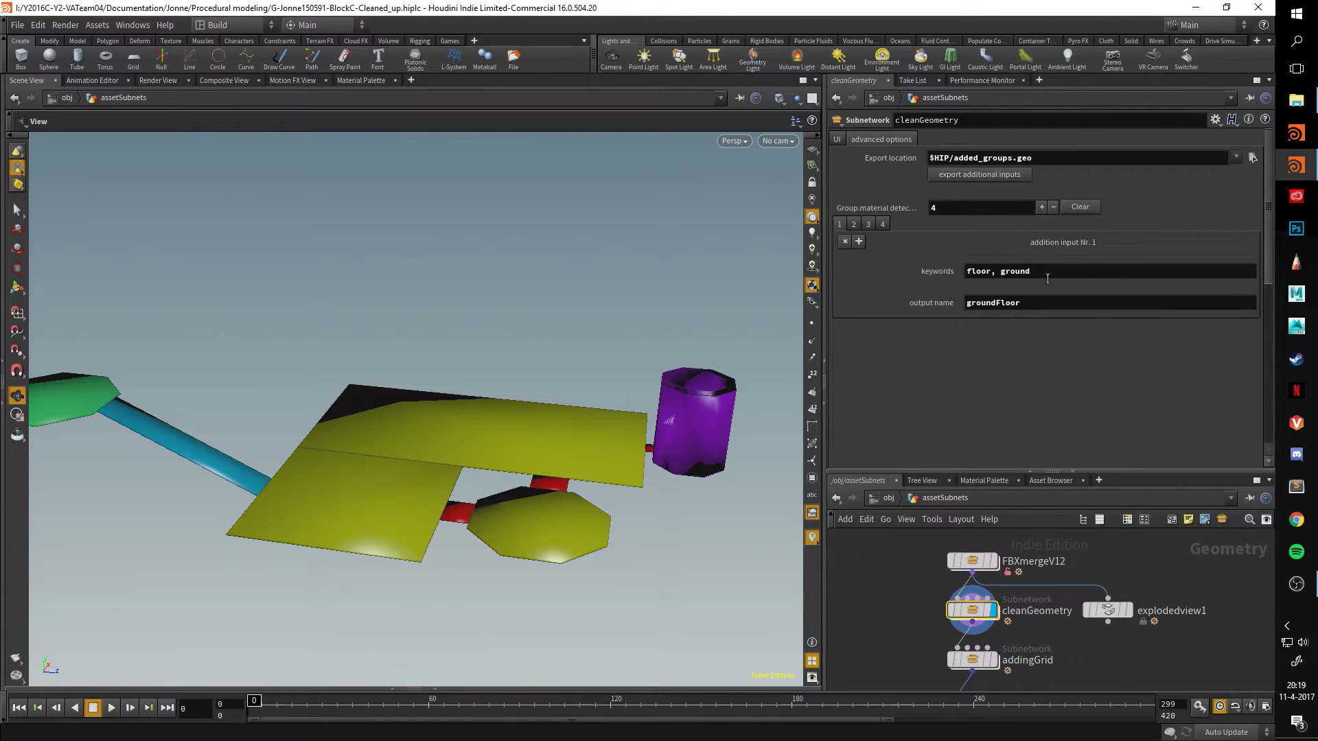
left_click_drag(1047, 279, 911, 274)
left_click(1036, 270)
left_click(1037, 301)
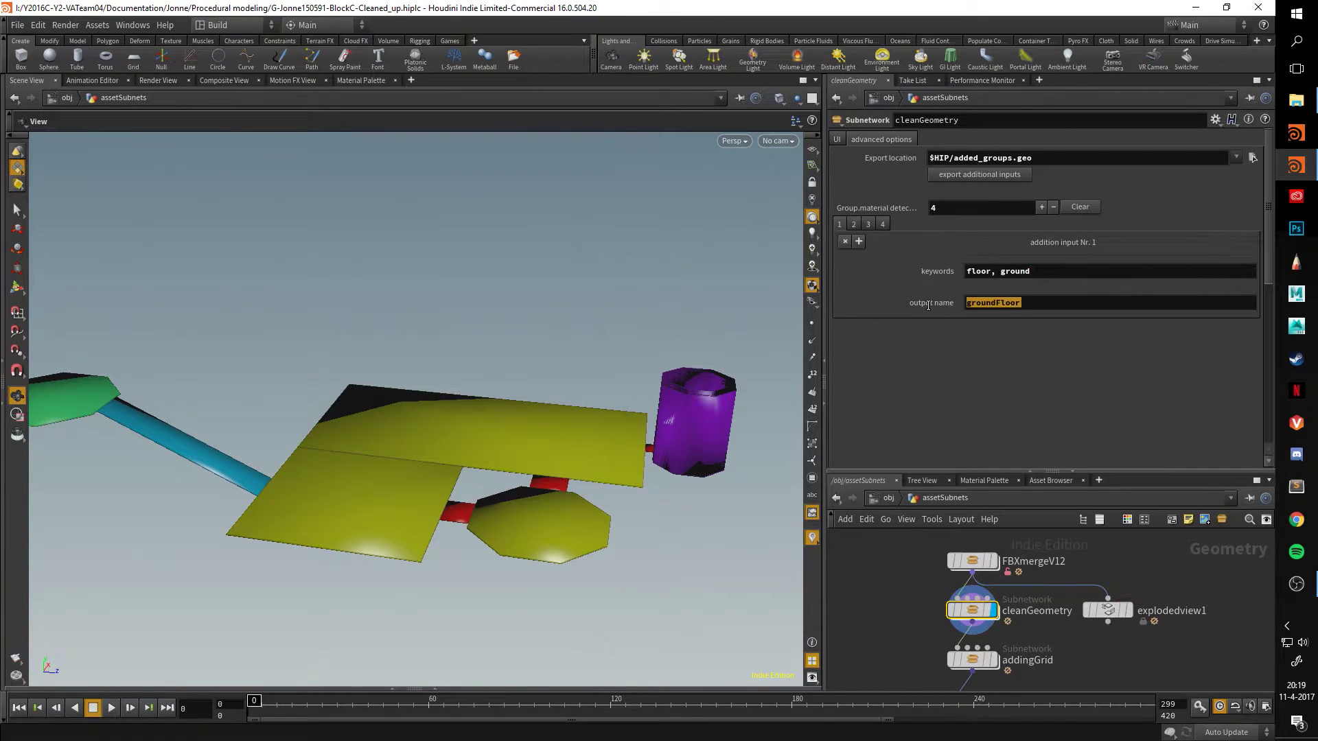
Step through addition inputs 2–4, then back to input 1's keywords and groundFloor name.
left_click(856, 225)
left_click(867, 225)
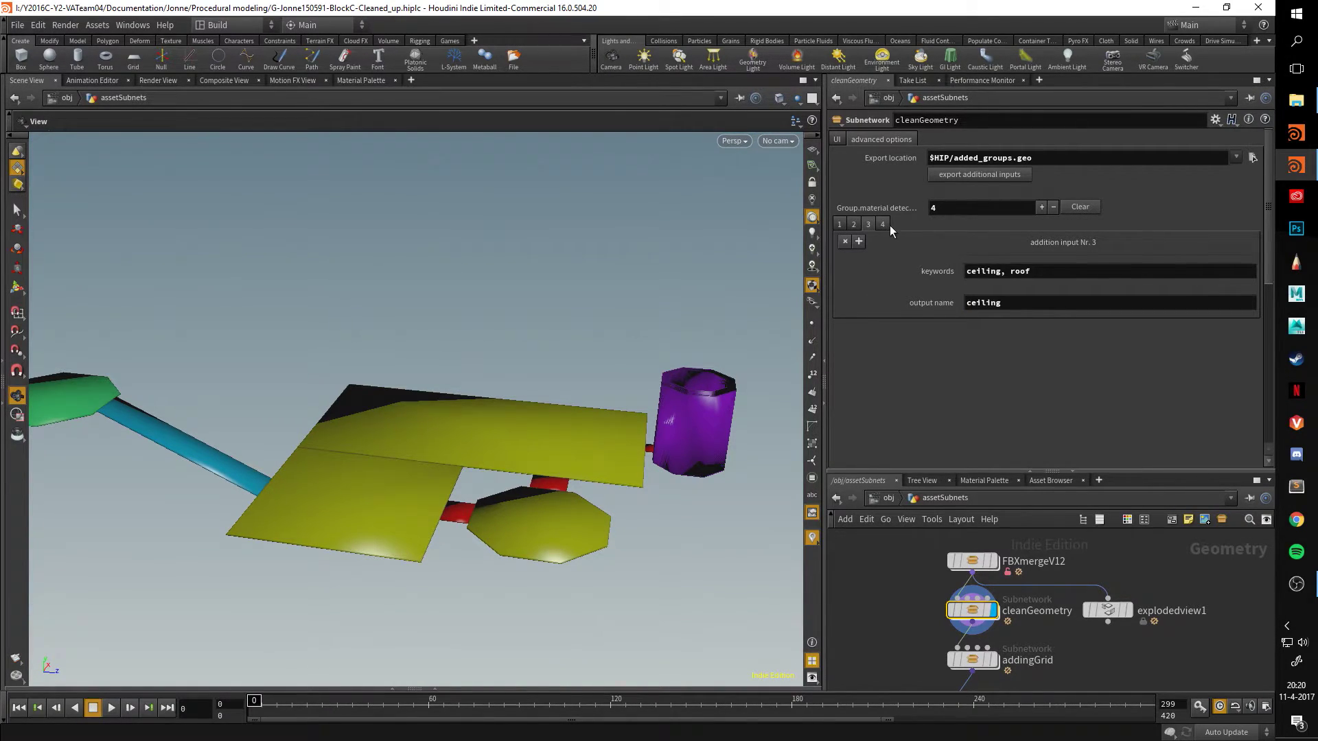
left_click(884, 224)
left_click(838, 225)
left_click_drag(1016, 271, 964, 271)
key("Tab")
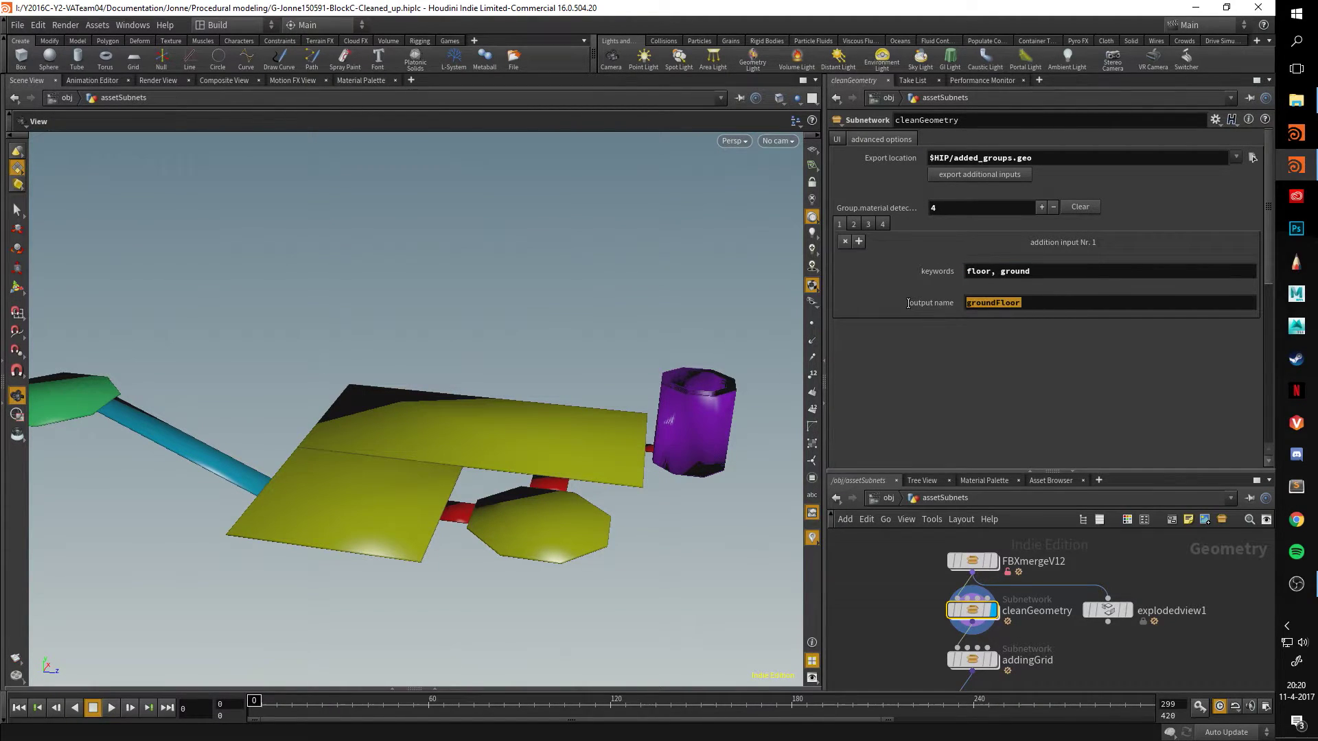
left_click(1050, 304)
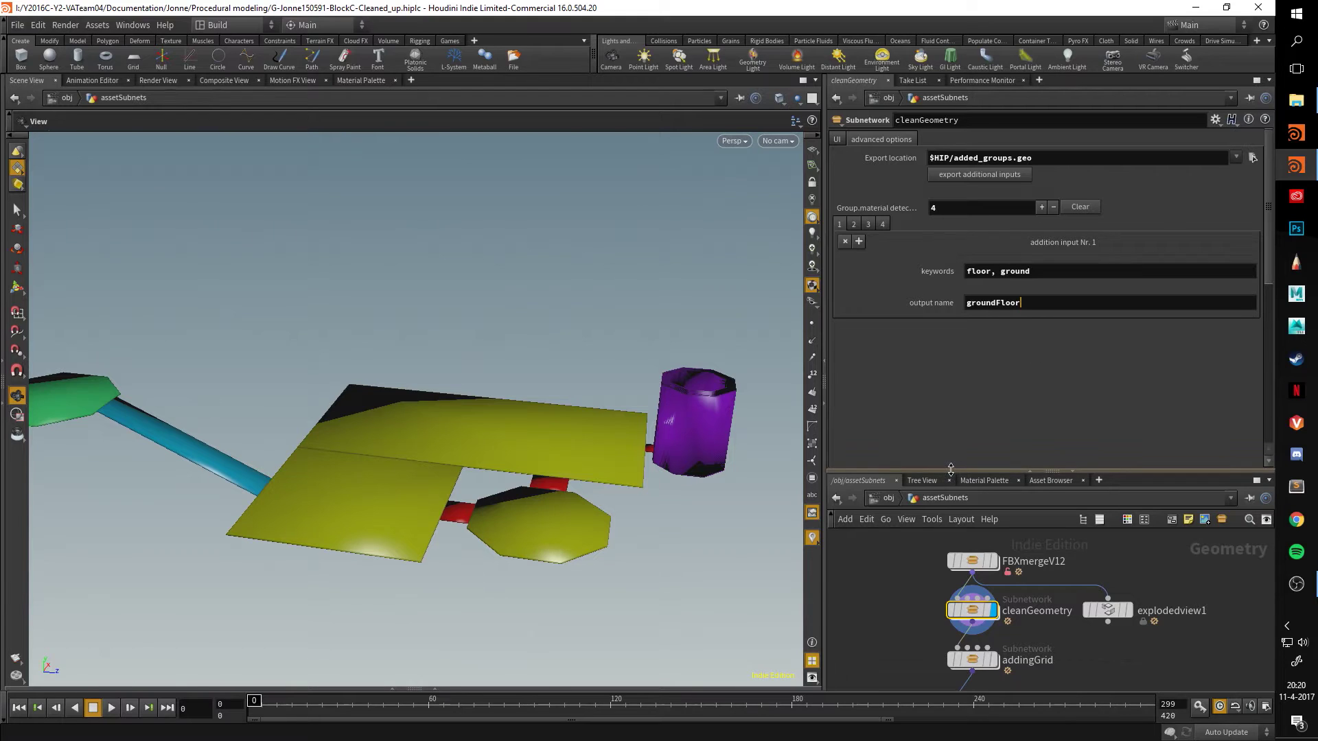
Enlarge the node network area and zoom in around cleanGeometry.
left_click_drag(950, 468, 951, 438)
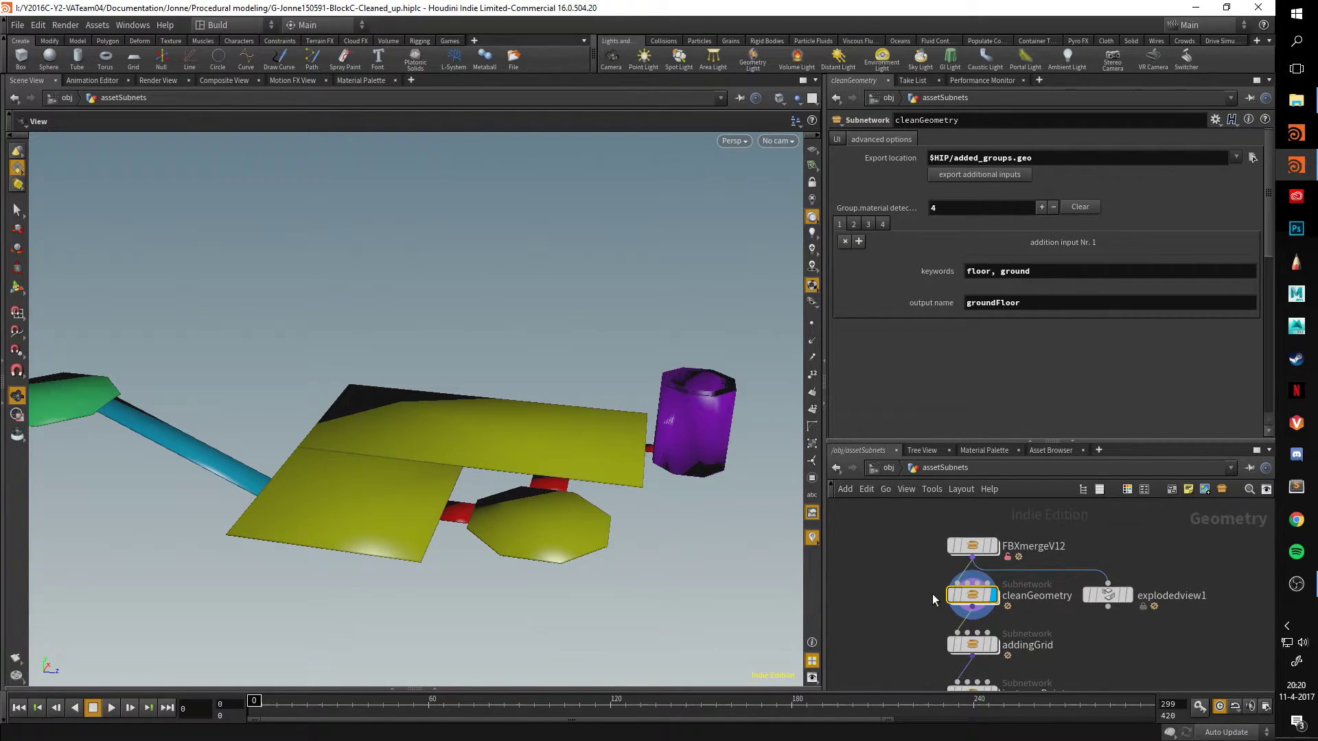
middle_click_drag(933, 599, 929, 571)
left_click_drag(950, 443, 951, 375)
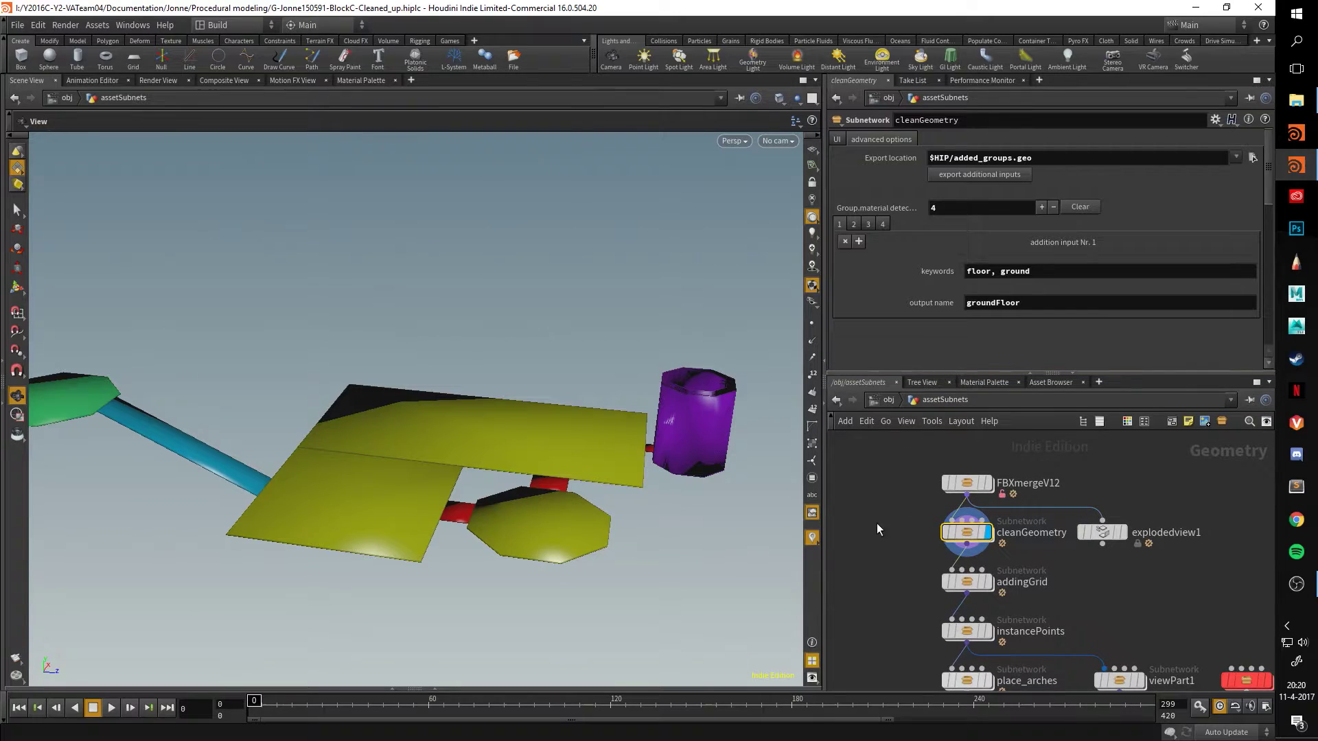
scroll(924, 528, "up", 3)
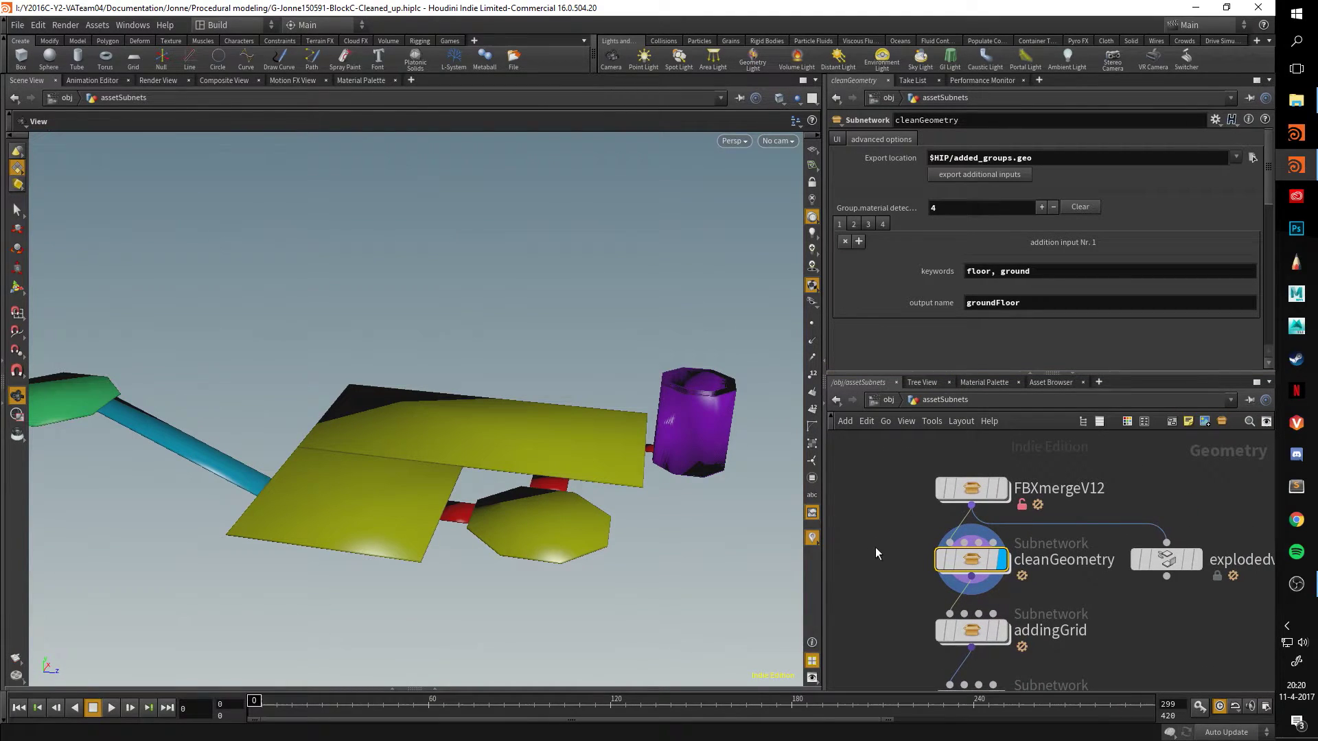
Enter cleanGeometry and inspect the loopingOverGroups node below GeometryIn.
double_click(974, 564)
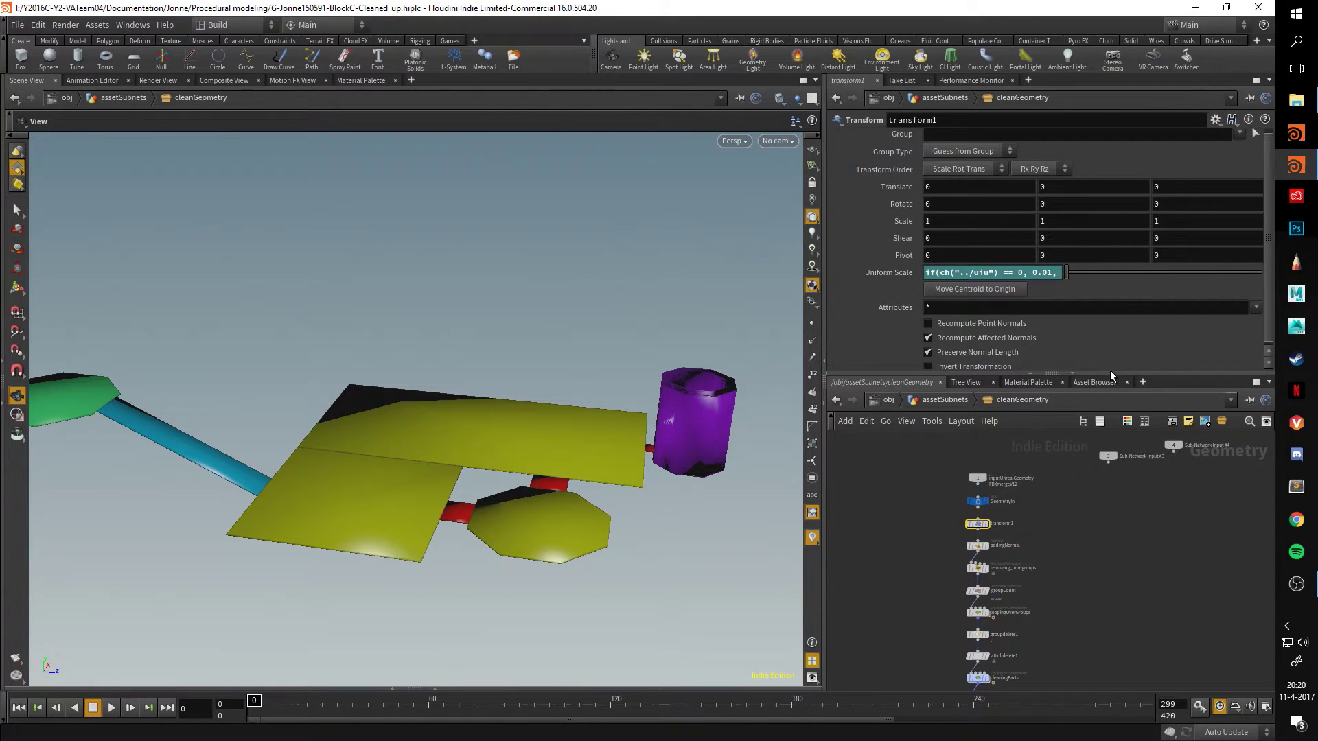
left_click_drag(1110, 374, 1110, 254)
scroll(1031, 554, "up", 5)
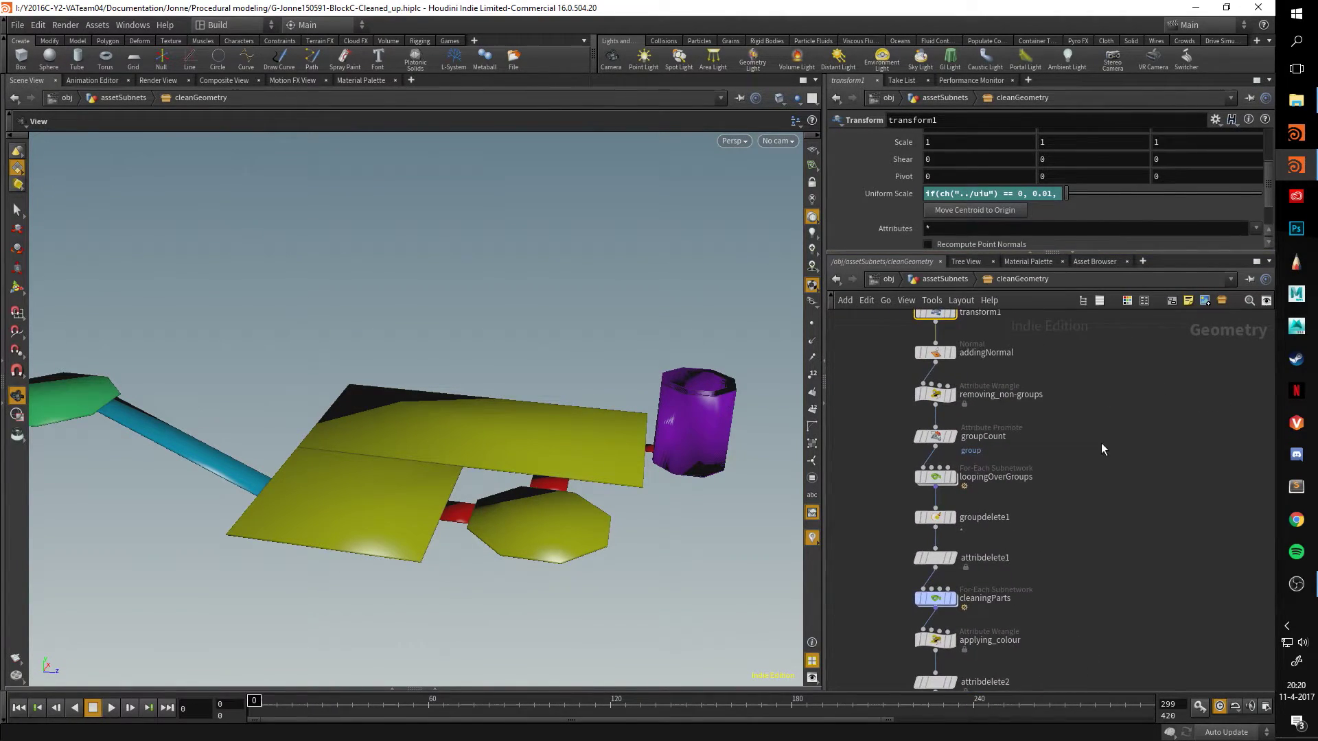
middle_click_drag(1003, 493, 1034, 558)
left_click(951, 536)
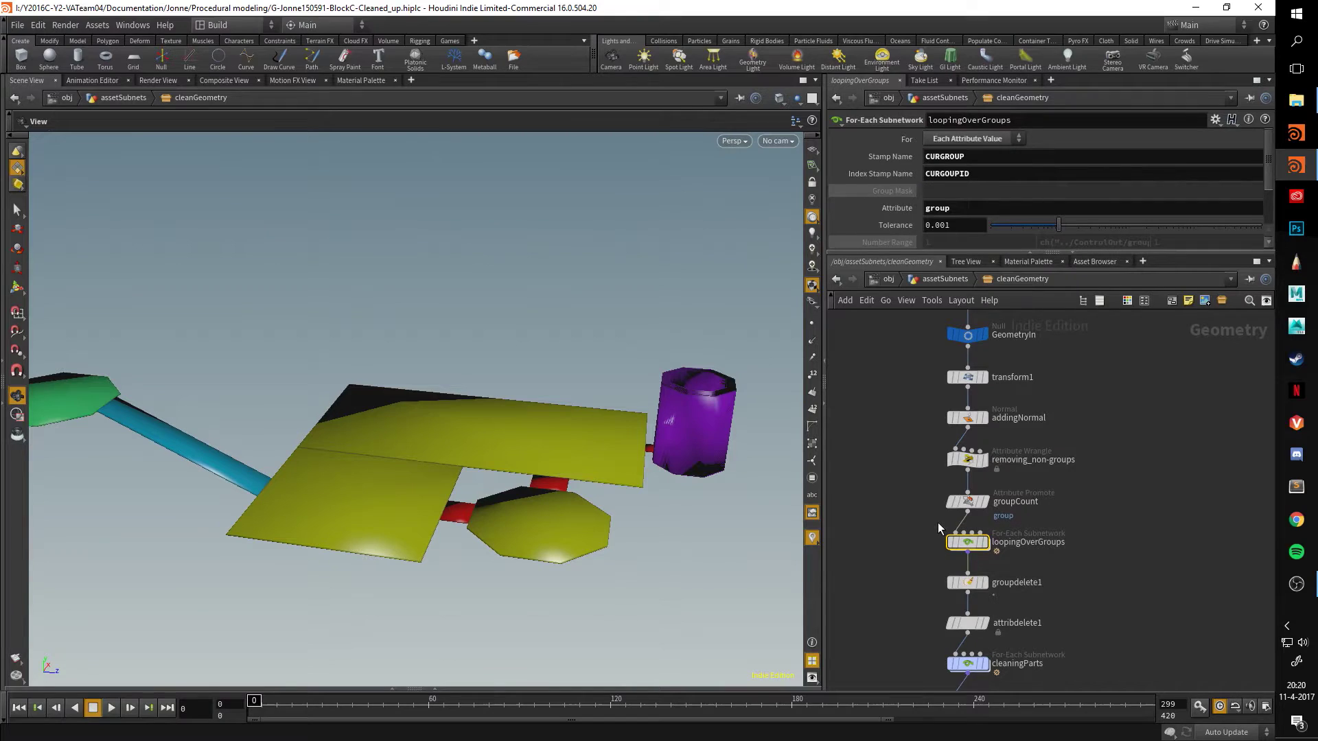
middle_click_drag(937, 521, 922, 500)
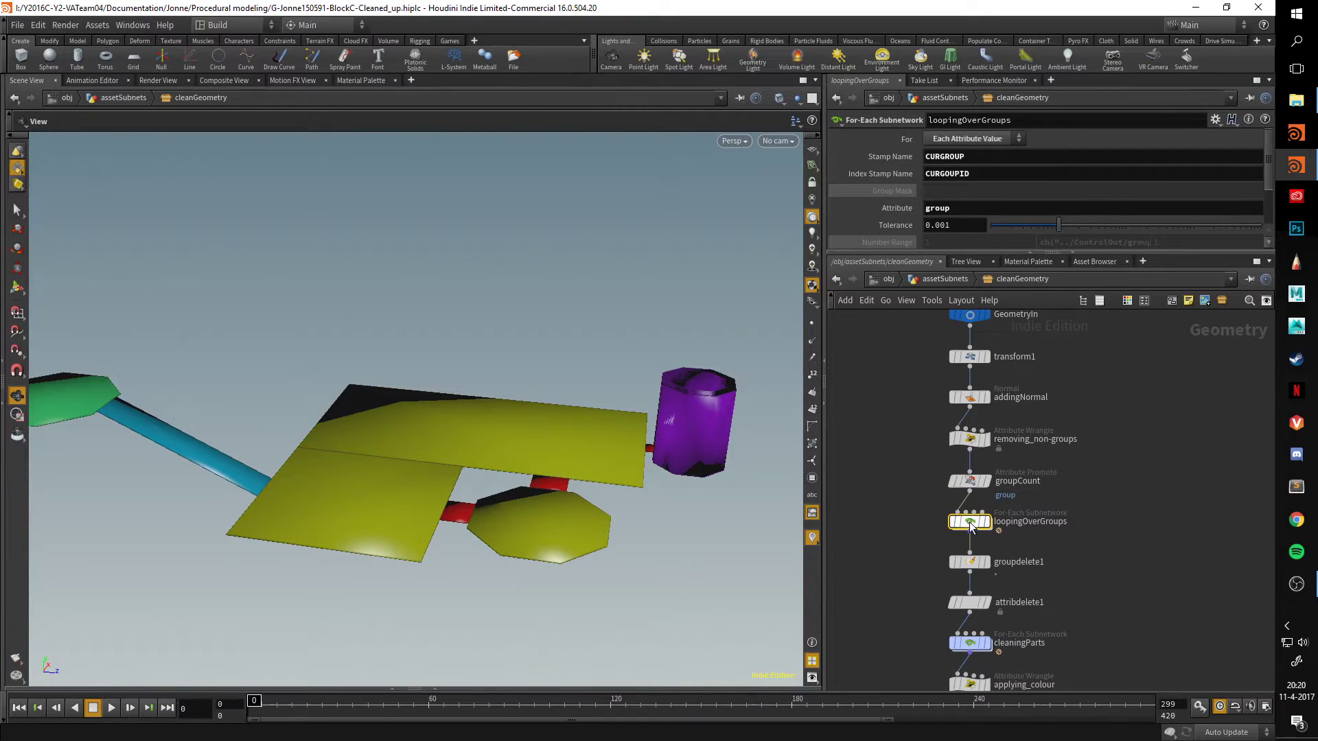
Inspect the cleaningParts pieceType loop and toggle applying_colour's bypass off and back on.
mouse_move(978, 518)
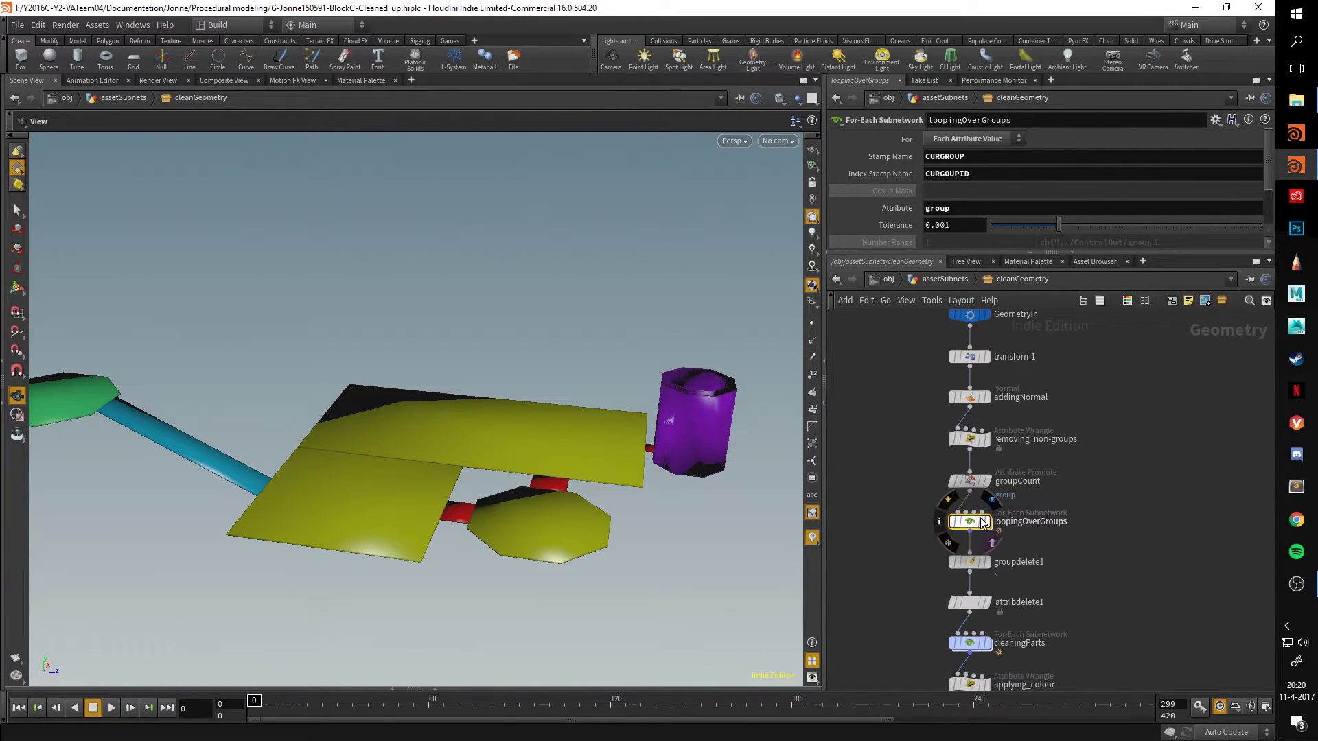
middle_click_drag(1086, 563, 1091, 424)
left_click(975, 506)
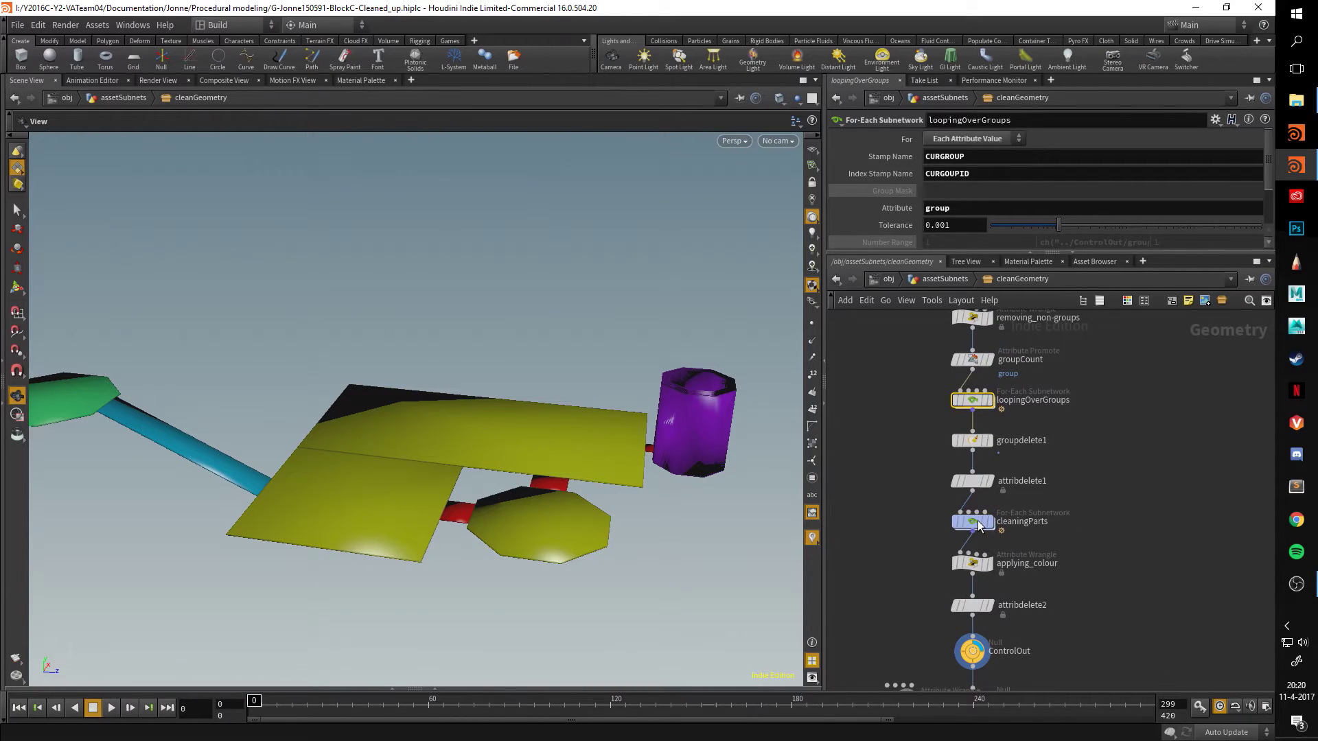
middle_click_drag(1108, 554, 1114, 527)
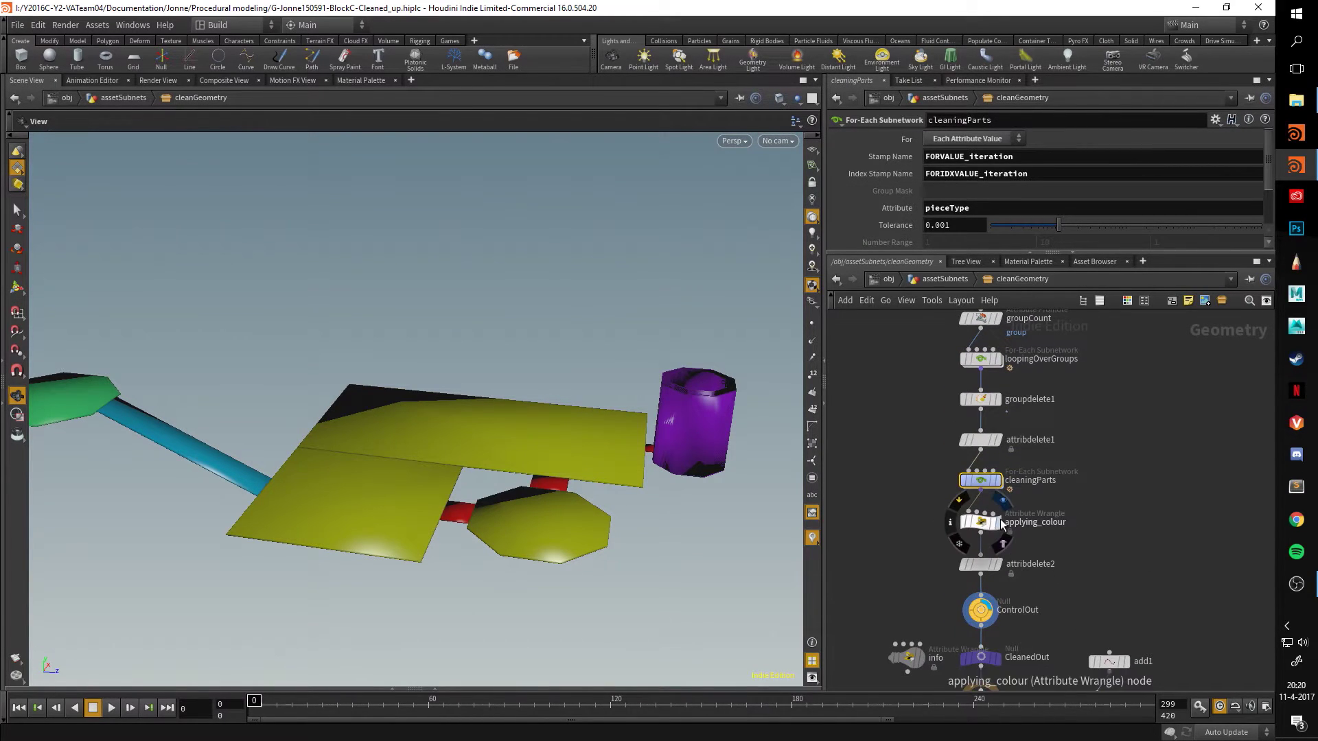
left_click(1001, 526)
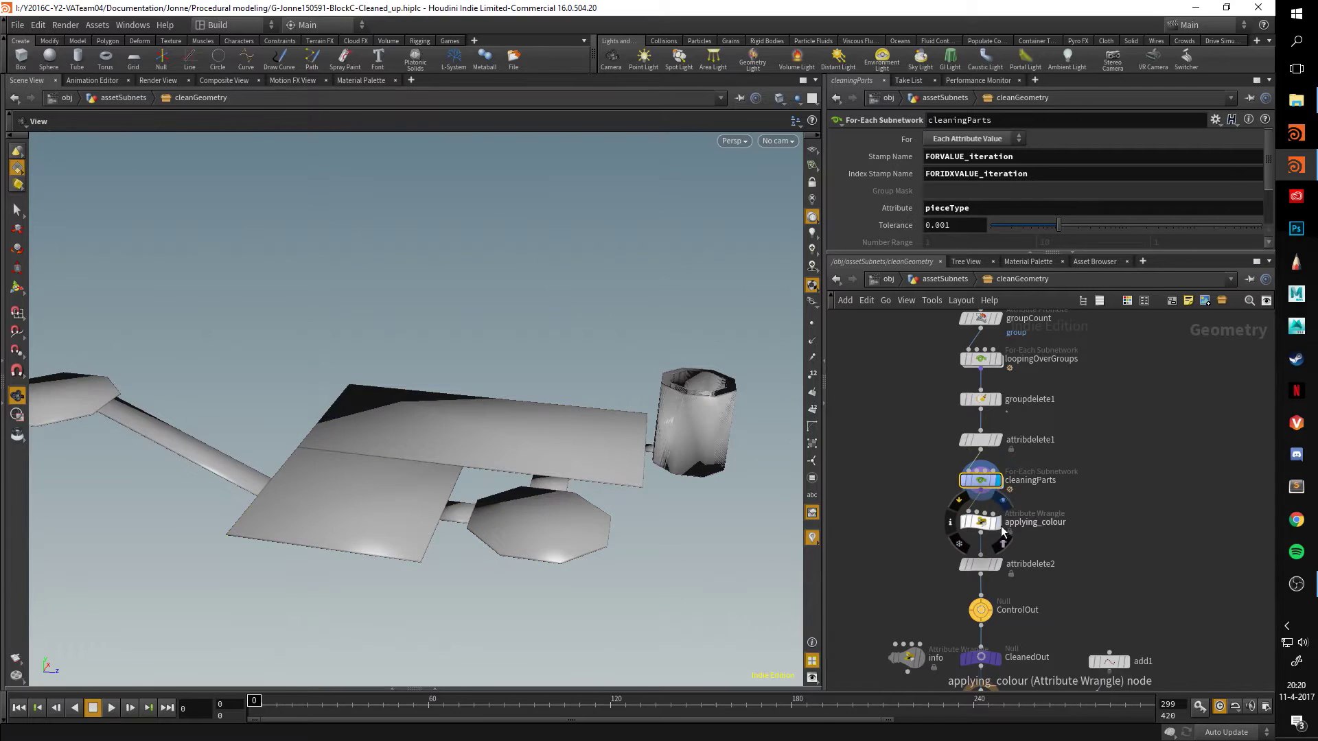
left_click(1000, 526)
Display the level geometry at the addingNormal node and view its settings.
middle_click_drag(1033, 425, 1037, 624)
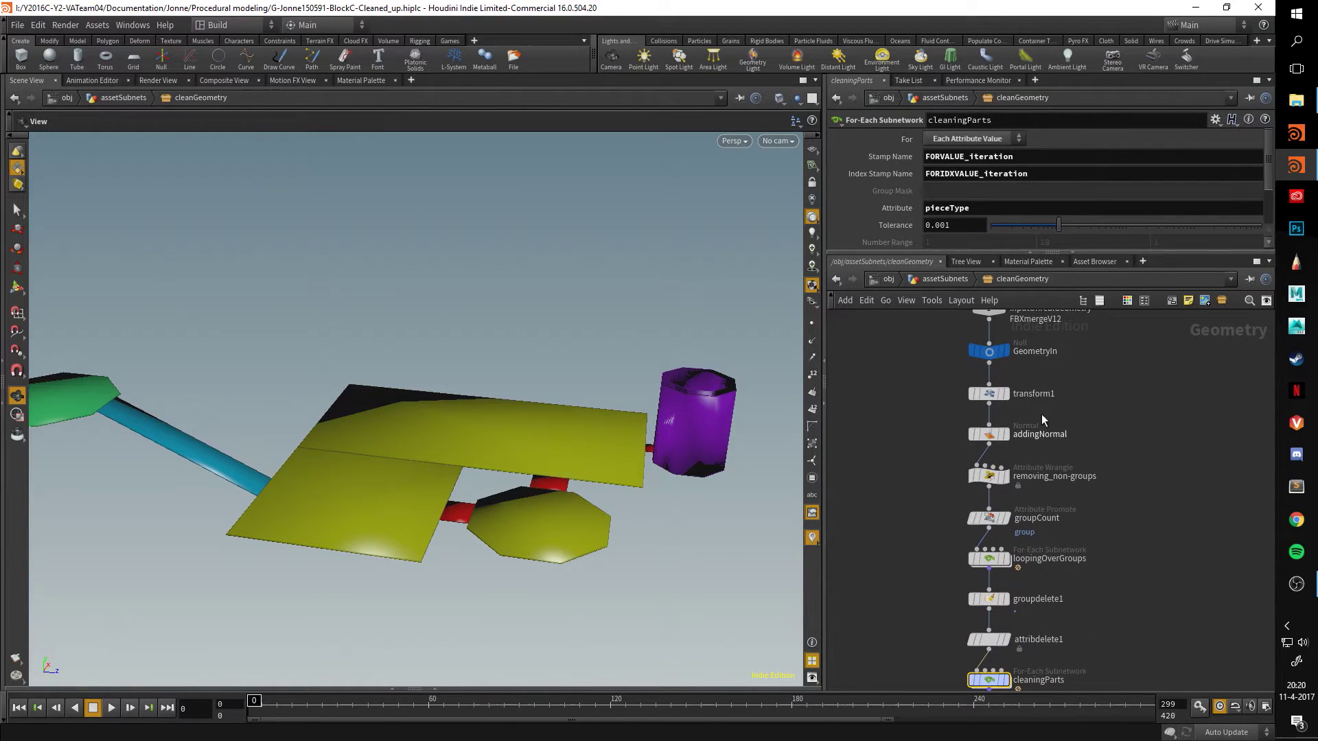
middle_click_drag(1054, 374, 1060, 405)
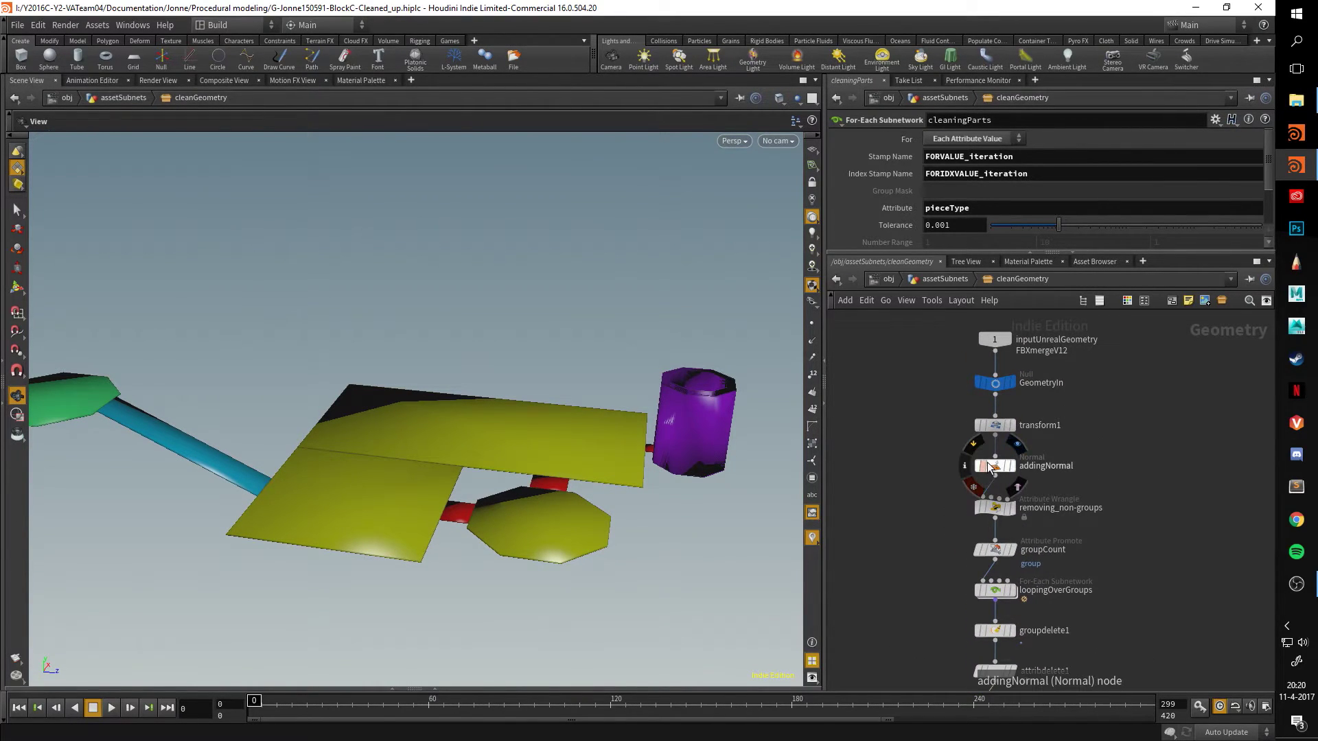
scroll(1173, 432, "up", 3)
left_click(956, 479)
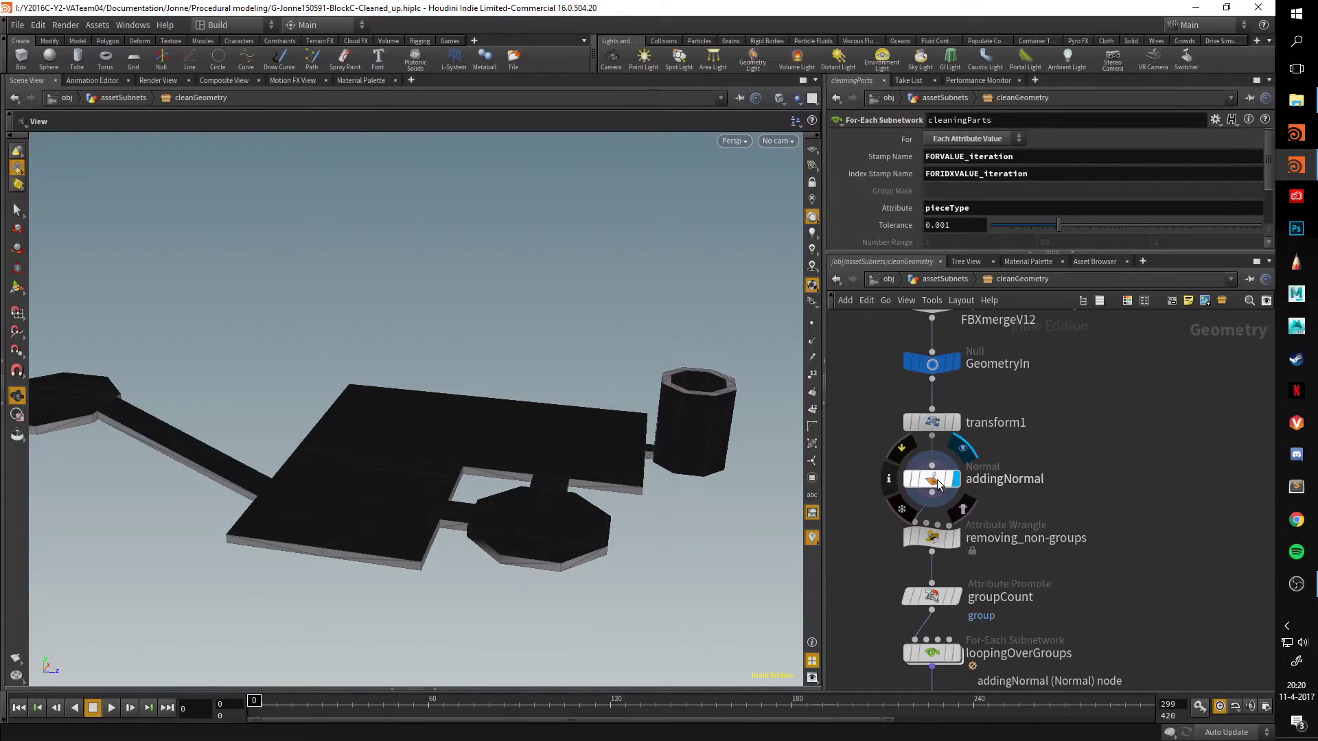
left_click(932, 479)
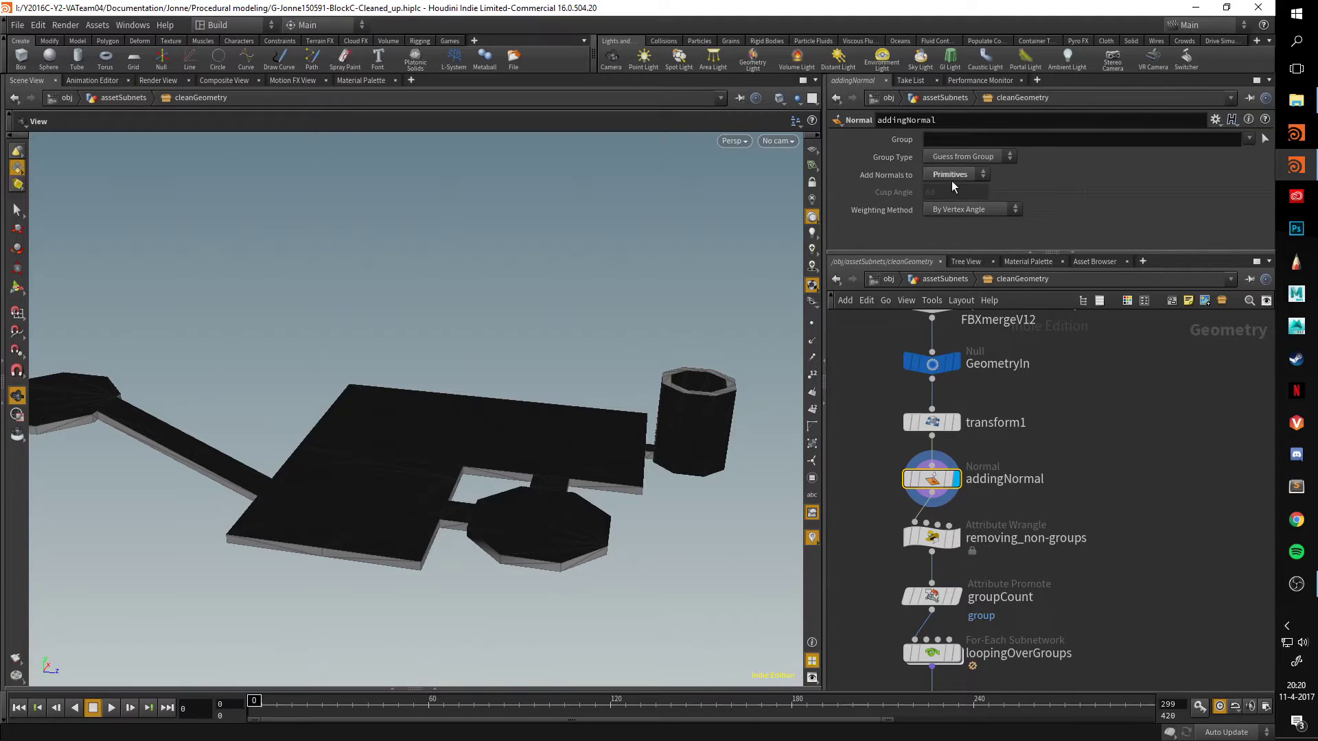
Display removing_non-groups and enlarge the parameter pane to show its full VEX code.
left_click(955, 538)
left_click(932, 541)
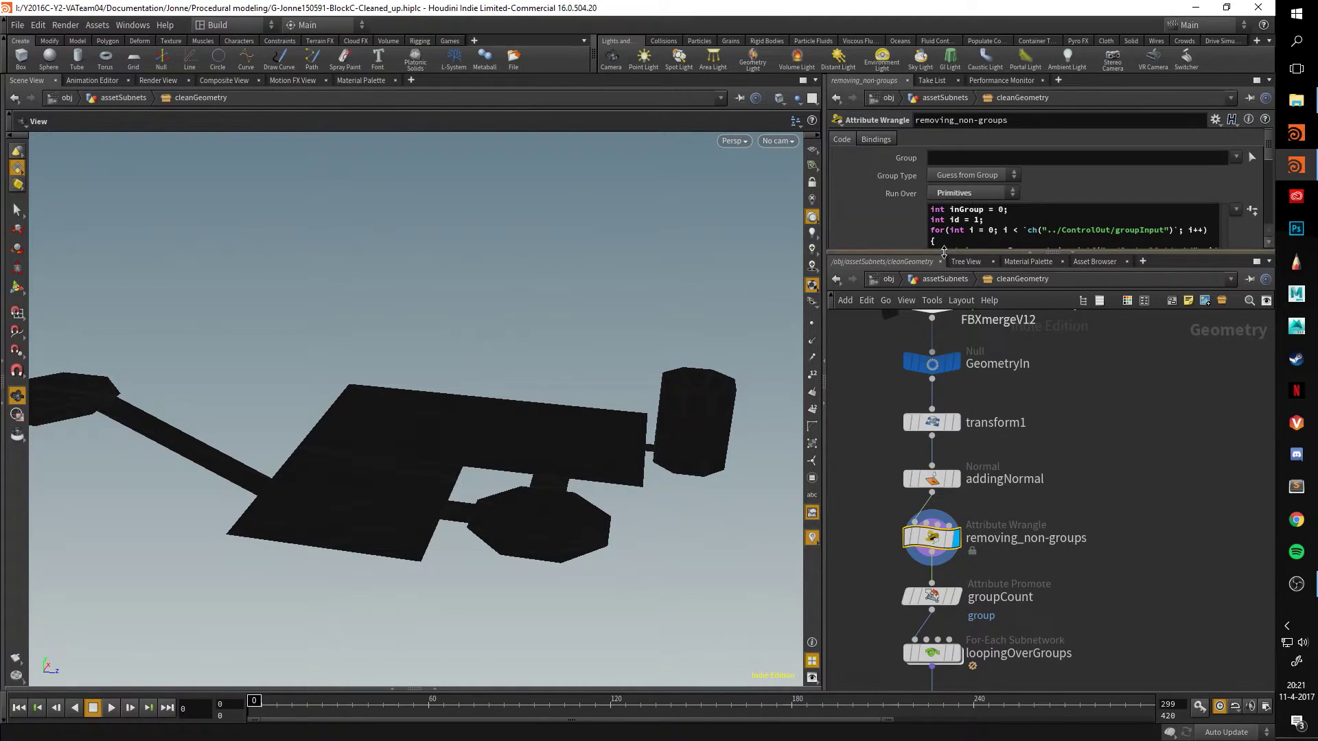
left_click_drag(945, 252, 1023, 426)
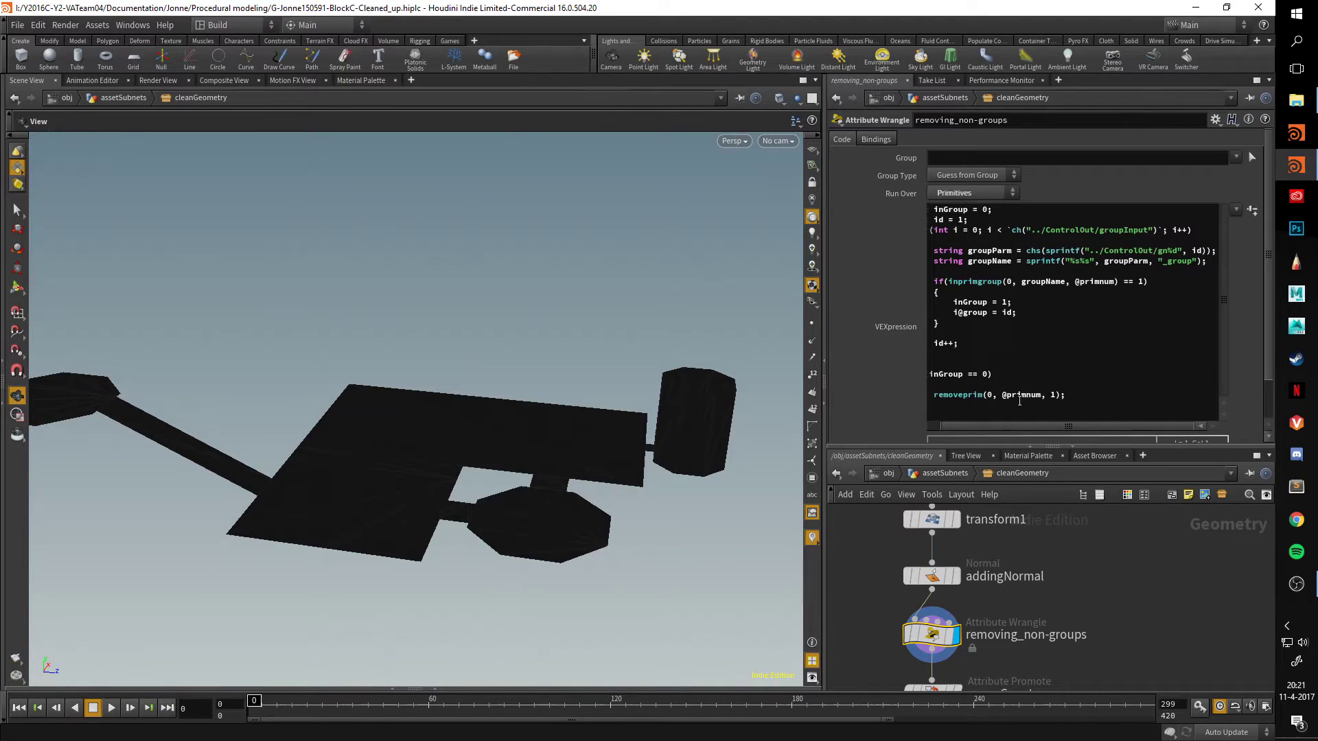
Return to the assetSubnets network and review cleanGeometry's separation group fields.
left_click(958, 476)
left_click(835, 137)
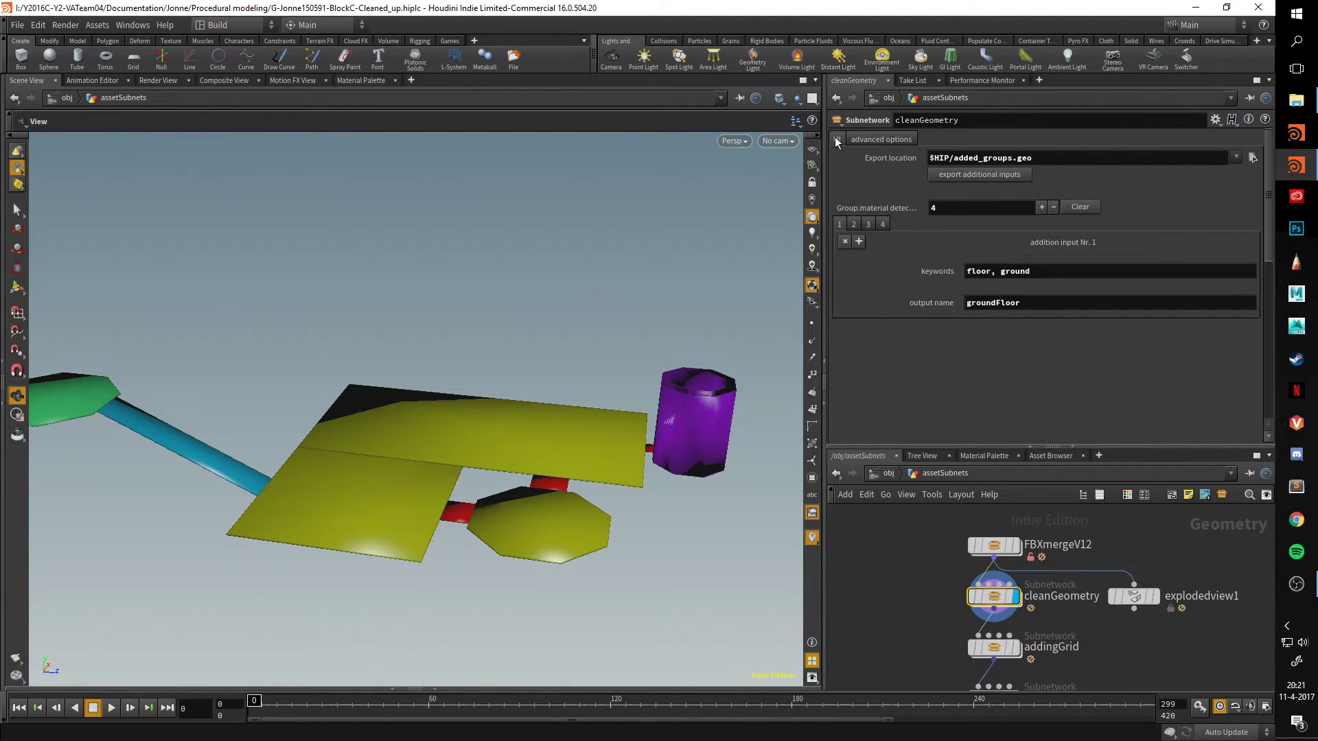
scroll(1017, 280, "down", 3)
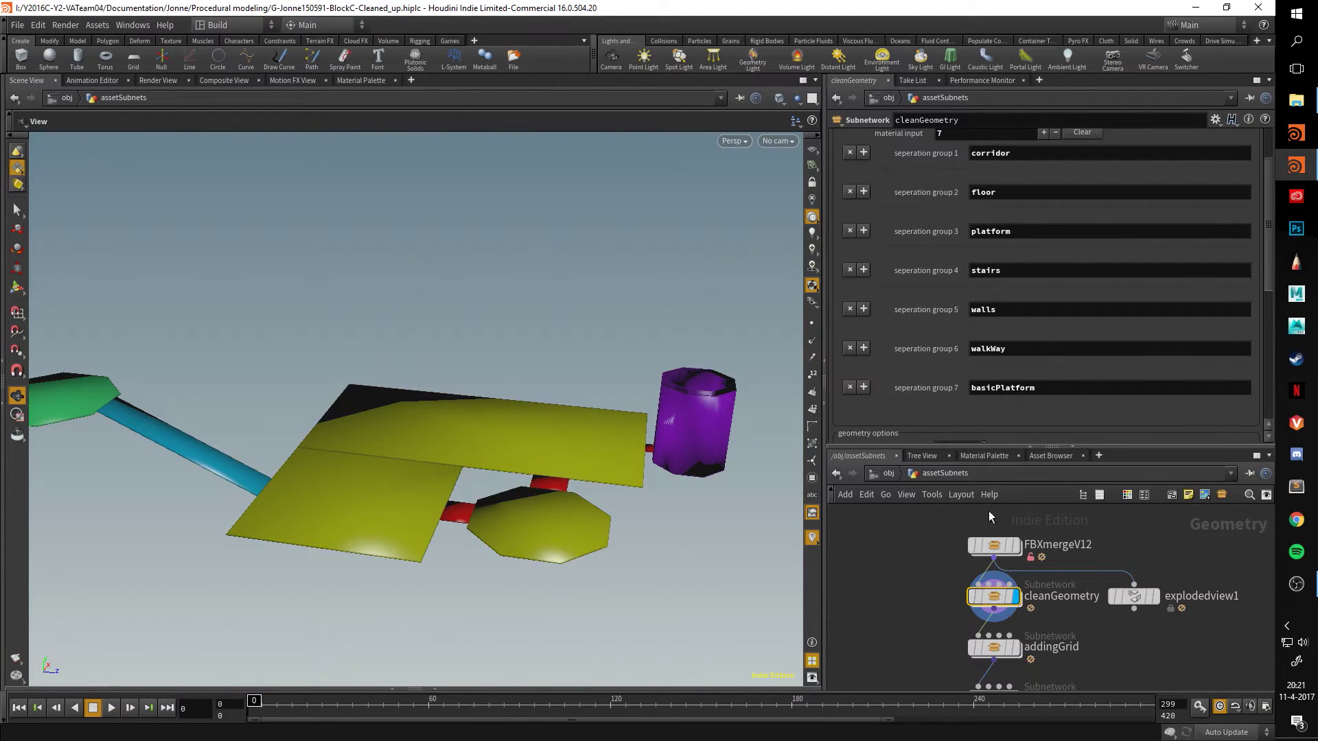
Enter the cleanGeometry subnetwork, tumble the viewport, and pan the network toward groupCount.
double_click(994, 594)
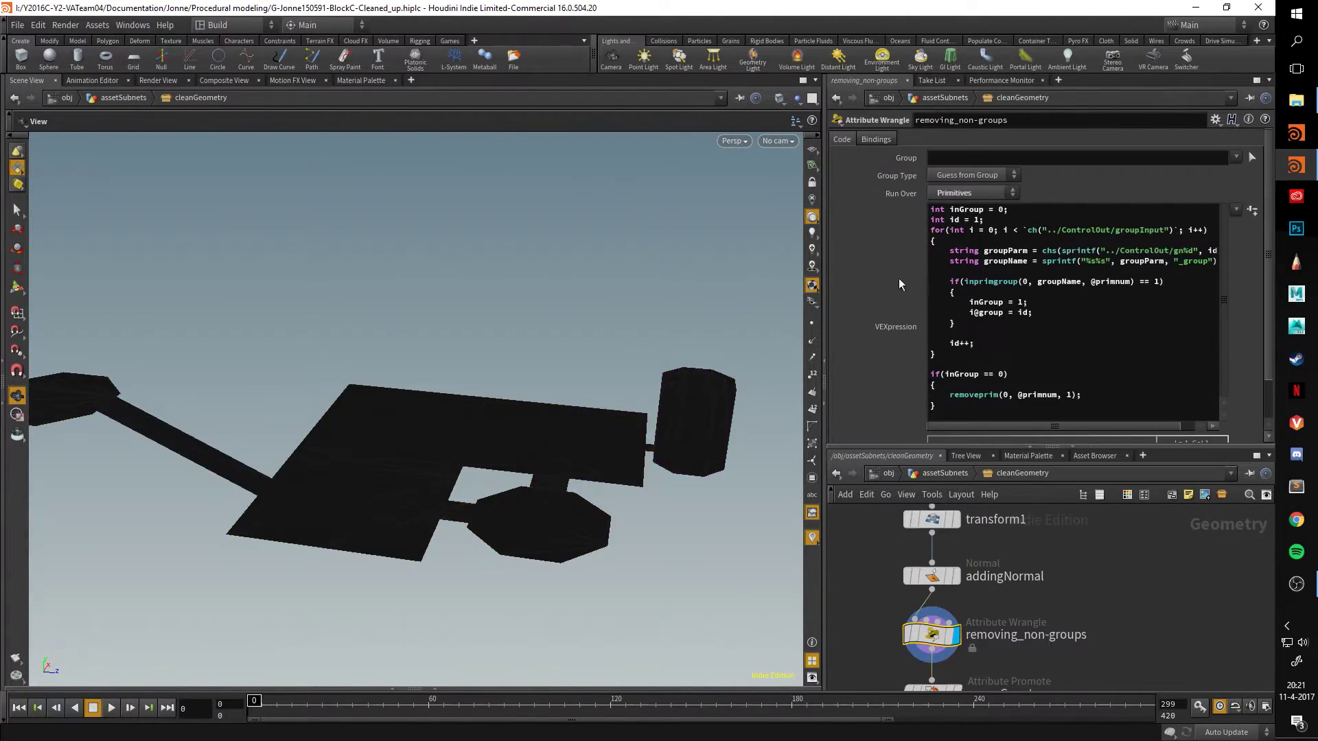
left_click_drag(588, 547, 347, 524)
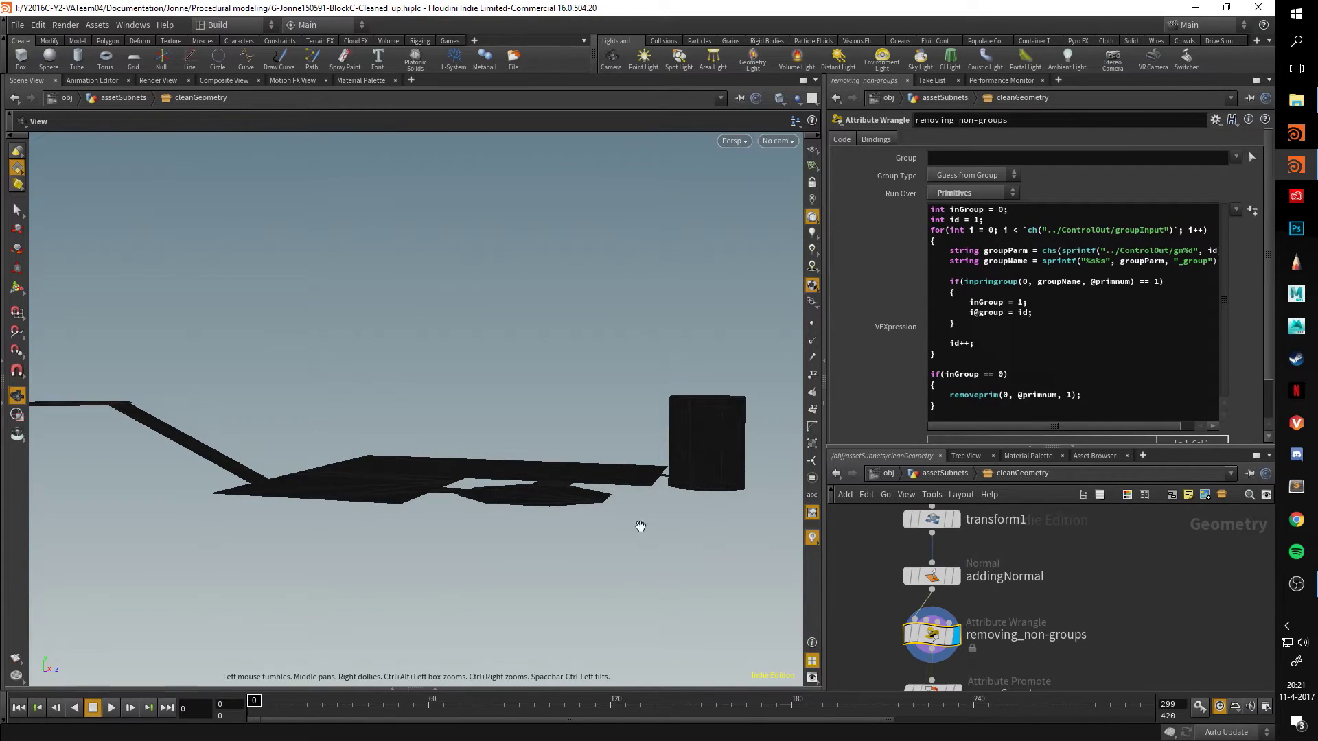
left_click_drag(640, 526, 579, 550)
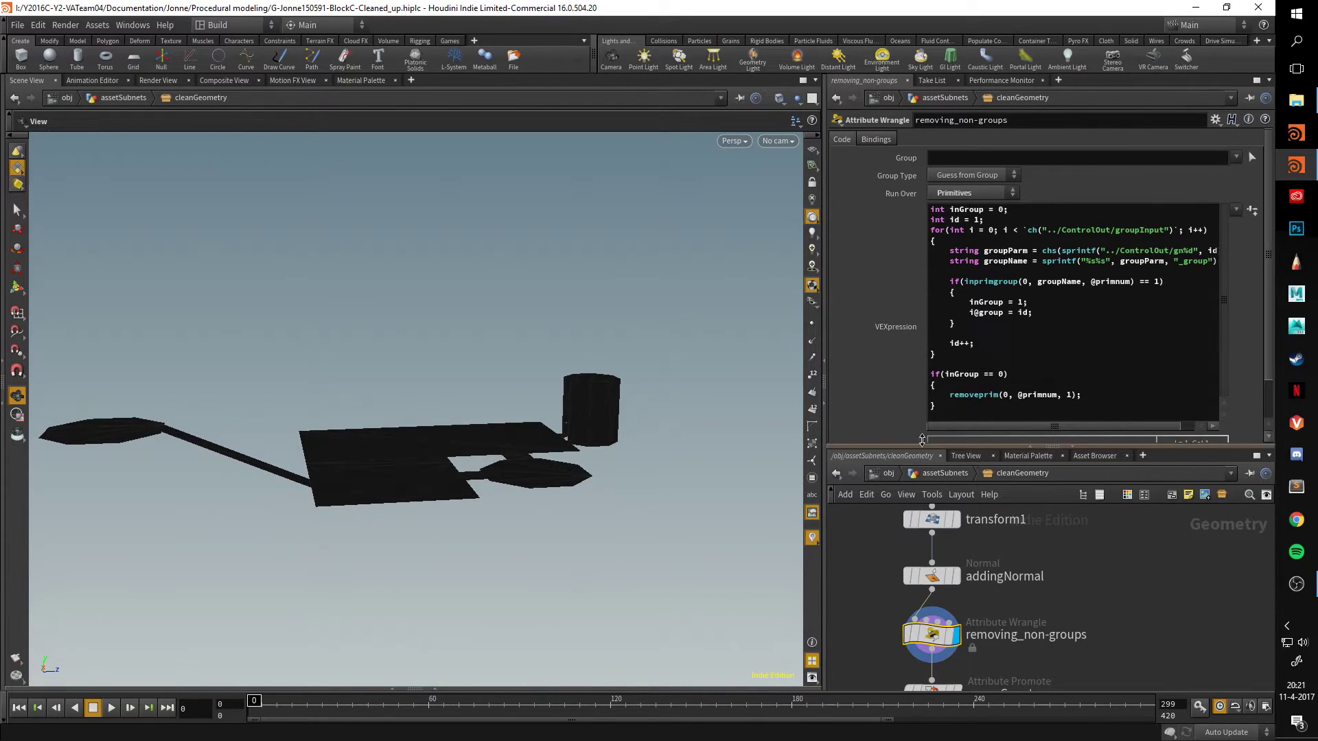
left_click_drag(921, 440, 927, 375)
middle_click_drag(1117, 585, 1127, 529)
mouse_move(985, 624)
middle_click_drag(986, 627, 1012, 561)
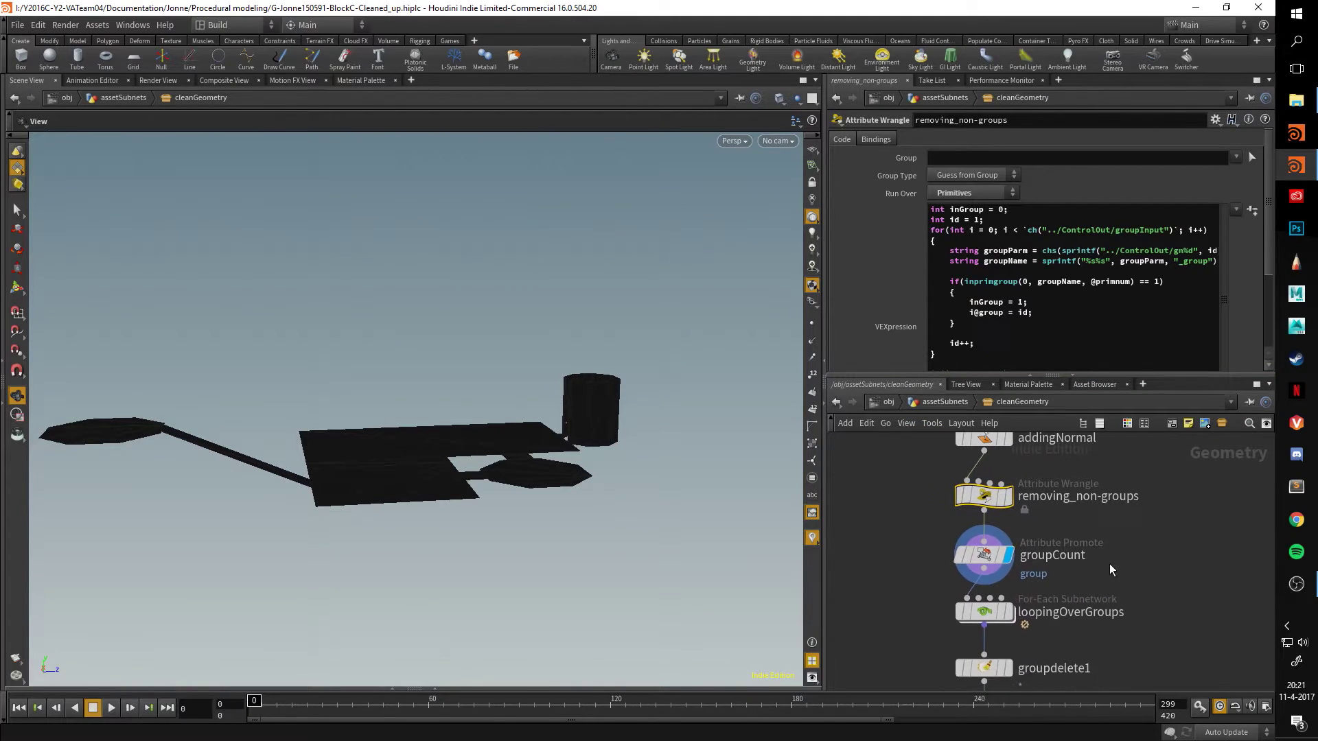
Select groupCount, read its detail attribute groupCount = 5 in the Geometry Spreadsheet, then close the spreadsheet.
left_click(983, 554)
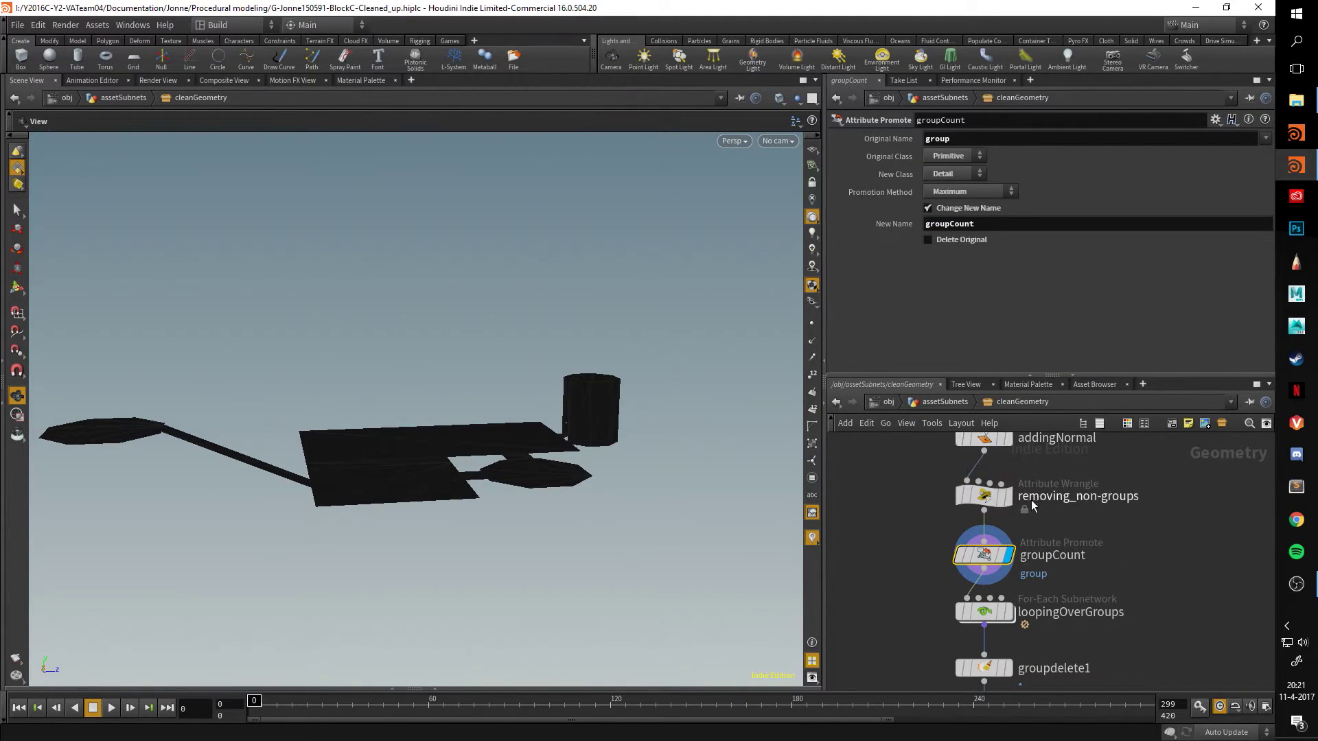
left_click(443, 686)
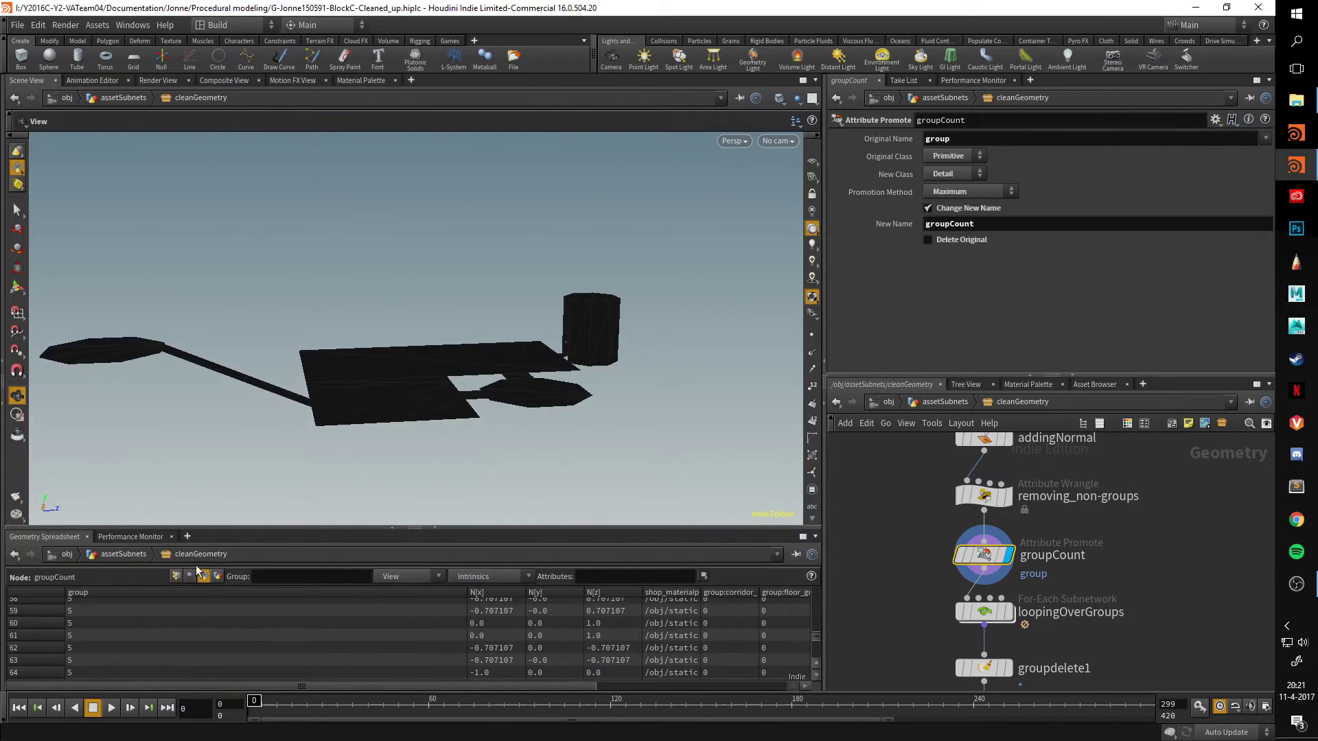
left_click_drag(218, 526, 219, 379)
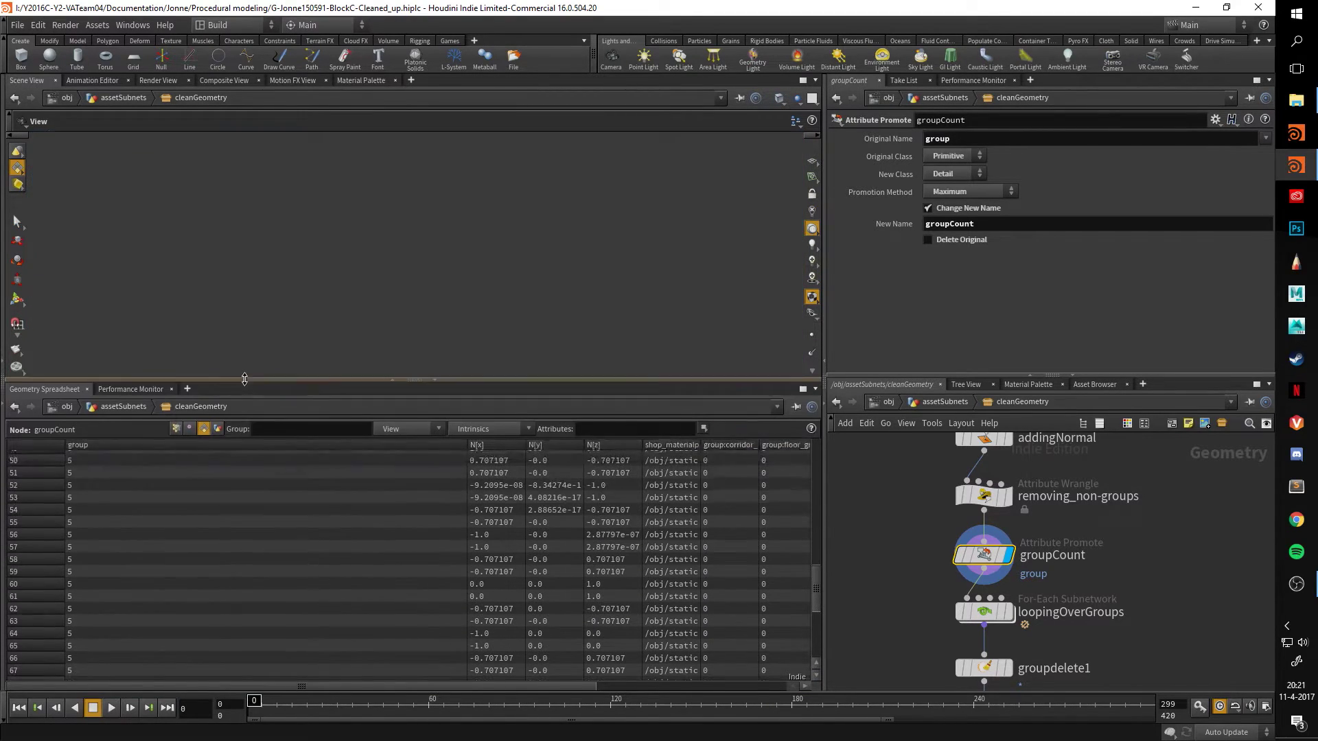
left_click(218, 429)
left_click(203, 429)
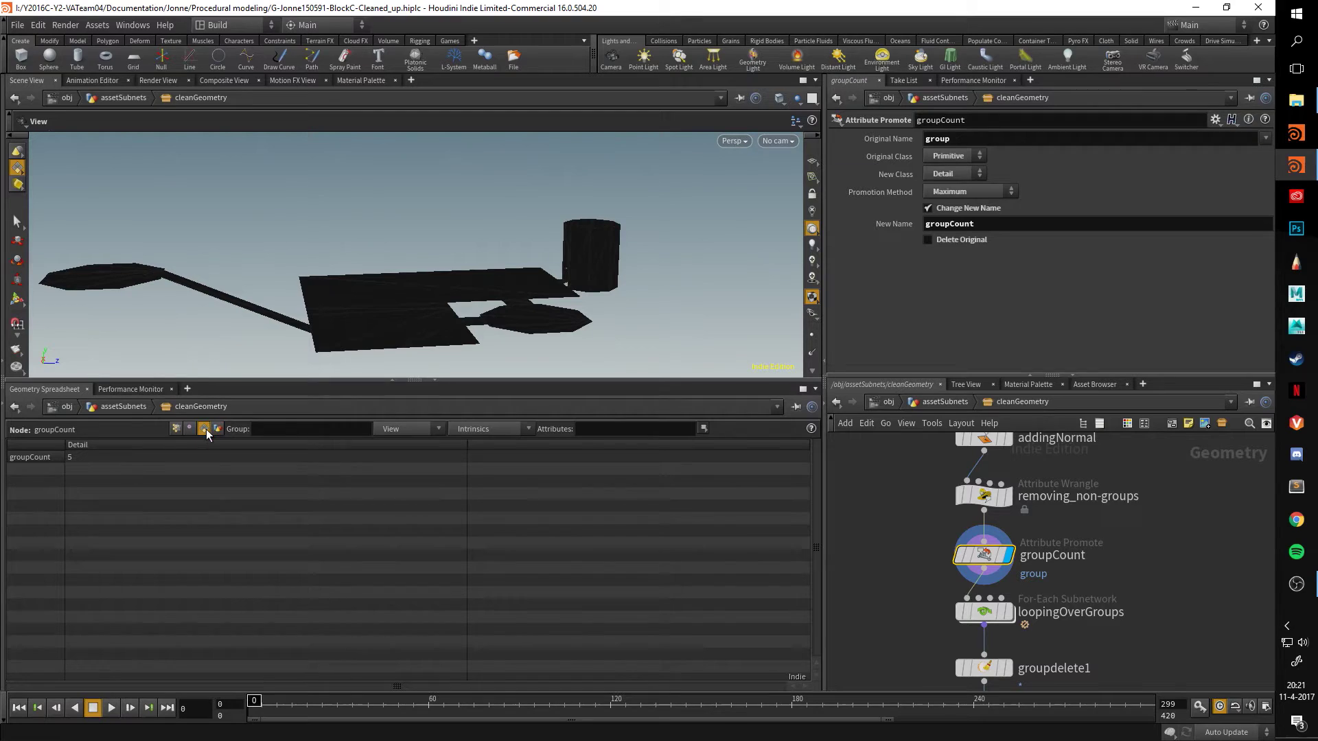
scroll(153, 505, "down", 15)
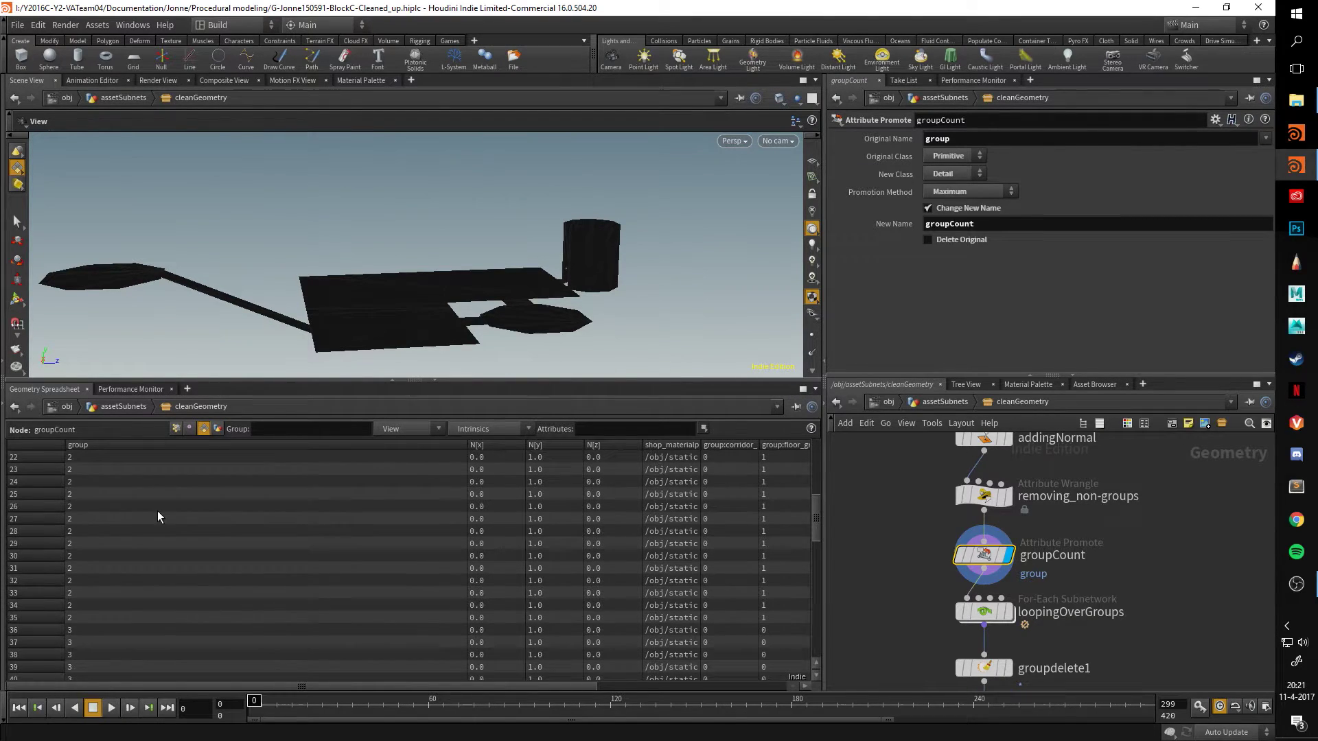
left_click(434, 381)
Enter loopingOverGroups and show the findingType Python code in an enlarged parameter pane.
double_click(984, 610)
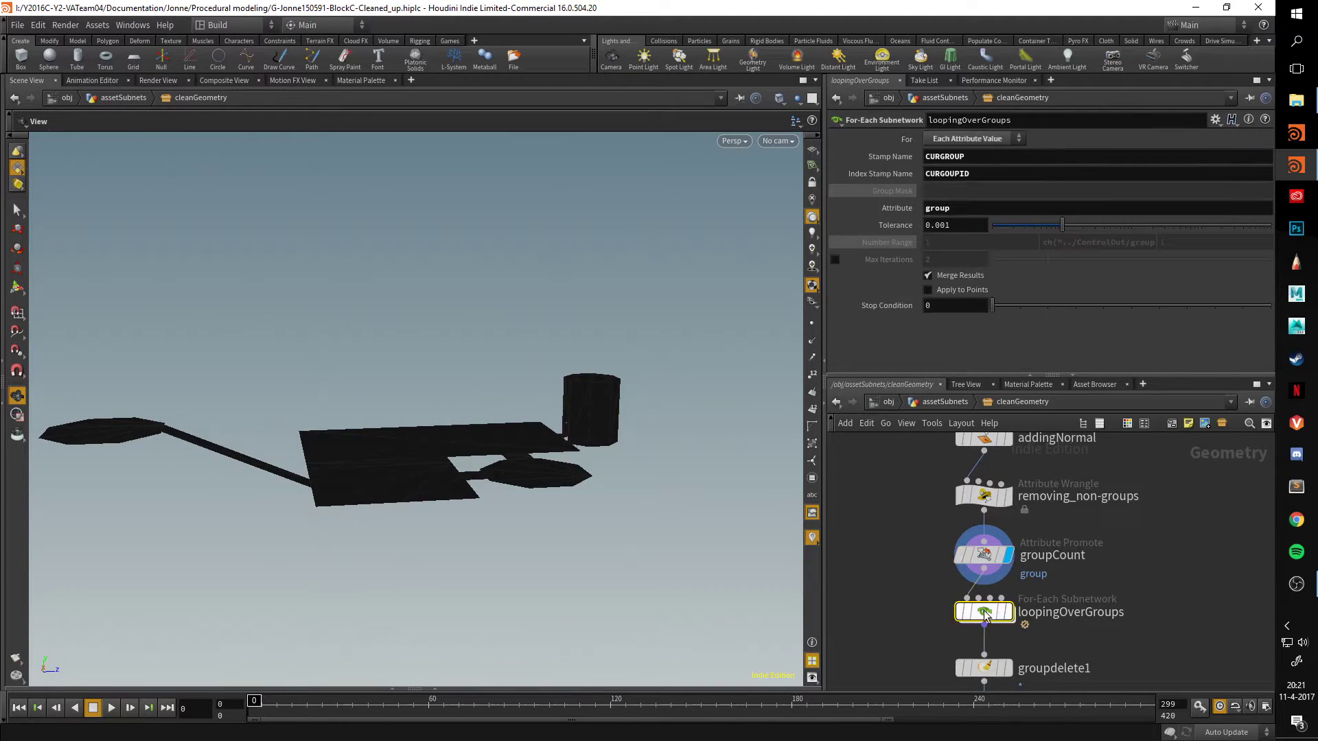
left_click_drag(1014, 372, 1014, 329)
scroll(1044, 495, "up", 5)
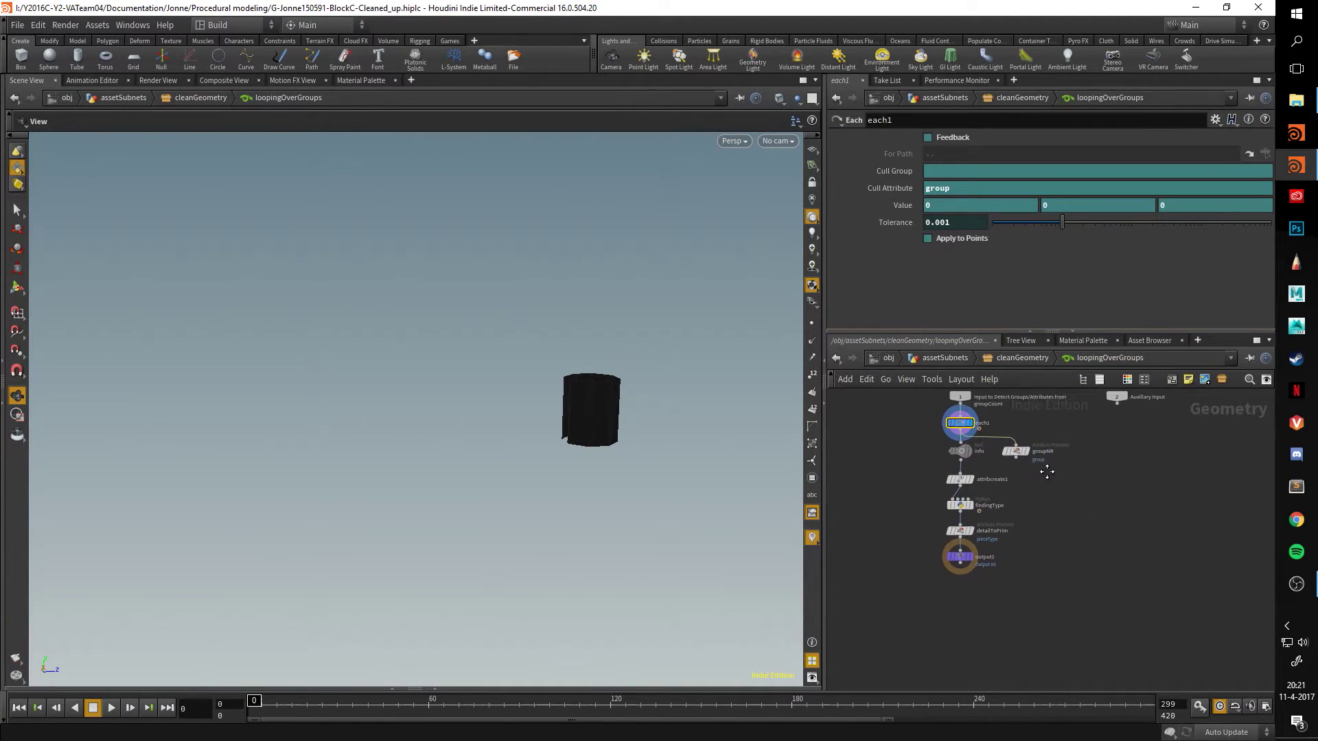
middle_click_drag(1038, 464, 1060, 569)
left_click(930, 552)
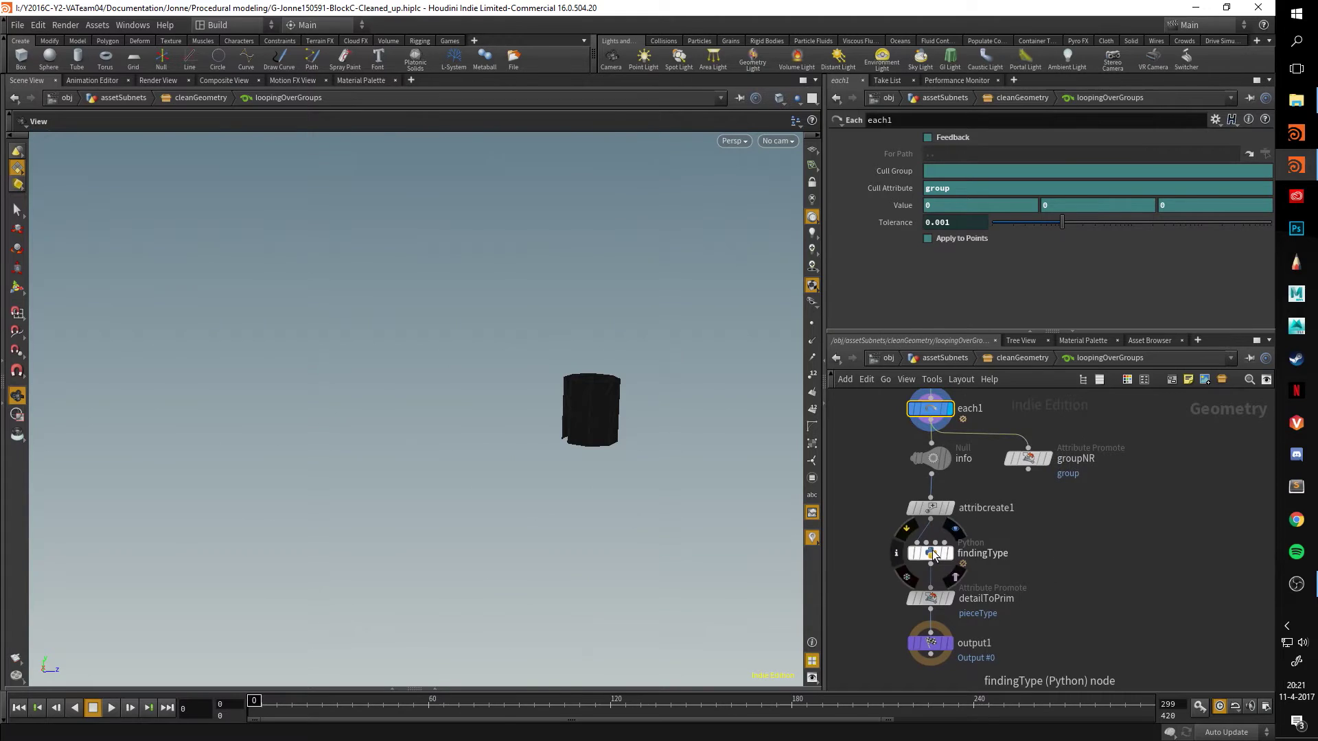
left_click_drag(883, 326, 899, 546)
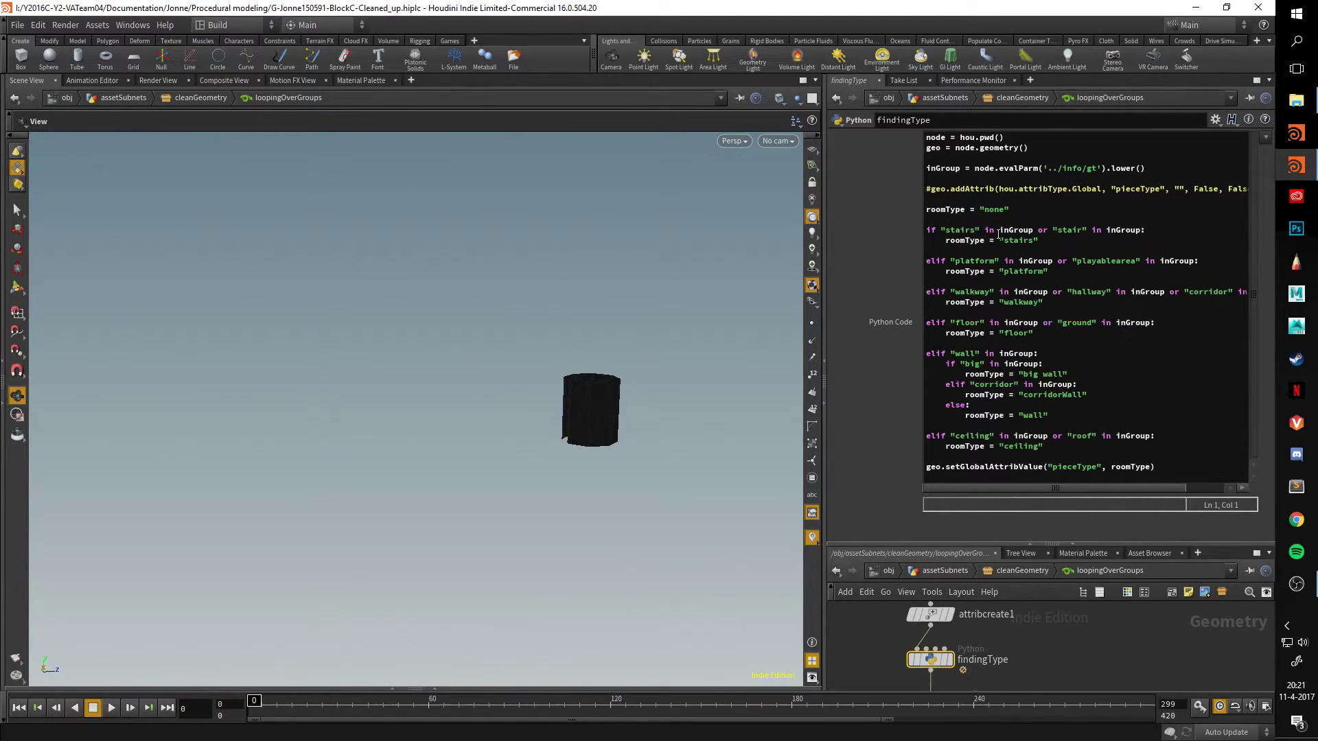
Highlight the inGroup variable and line 11 while reading how pieceType is set.
left_click_drag(1001, 231, 1033, 231)
left_click_drag(948, 240, 1042, 240)
left_click(999, 240)
left_click_drag(978, 542, 978, 321)
Select detailToPrim and frame the wall piece in the viewport.
left_click(931, 594)
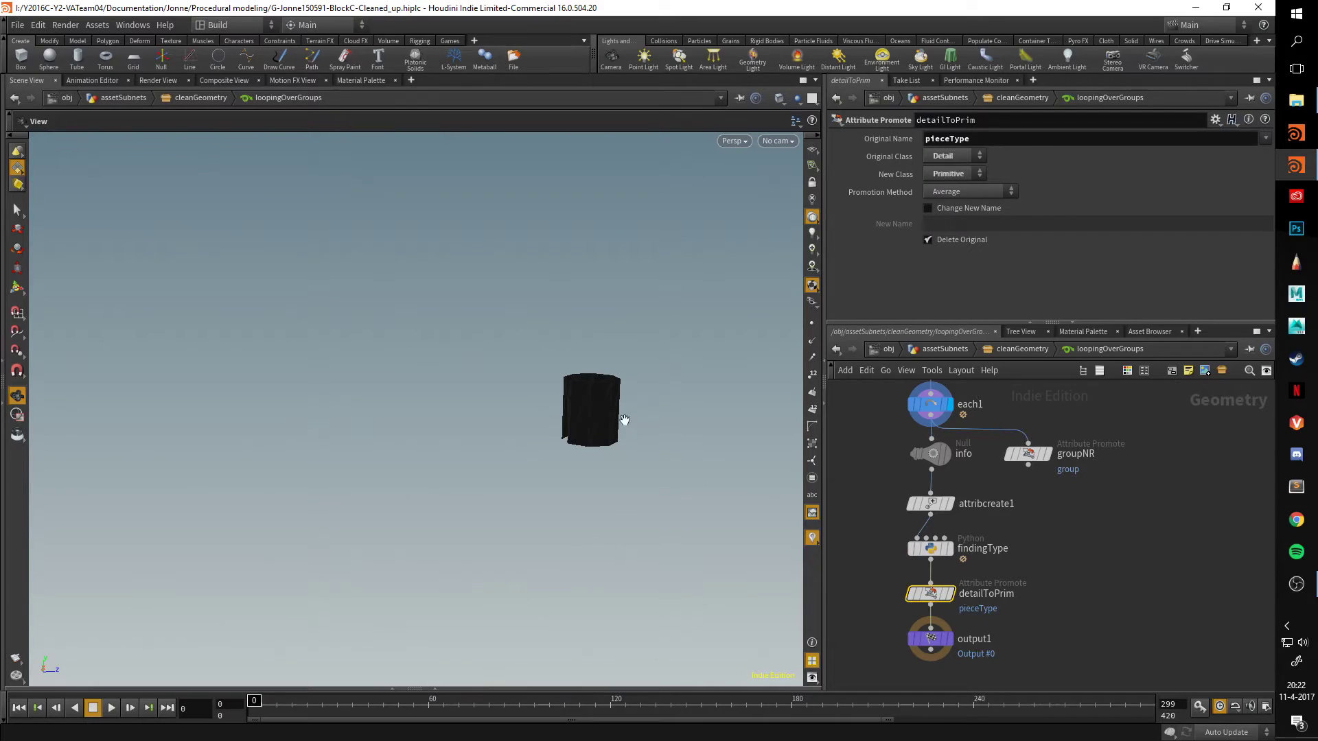
key("f")
left_click_drag(597, 449, 538, 609)
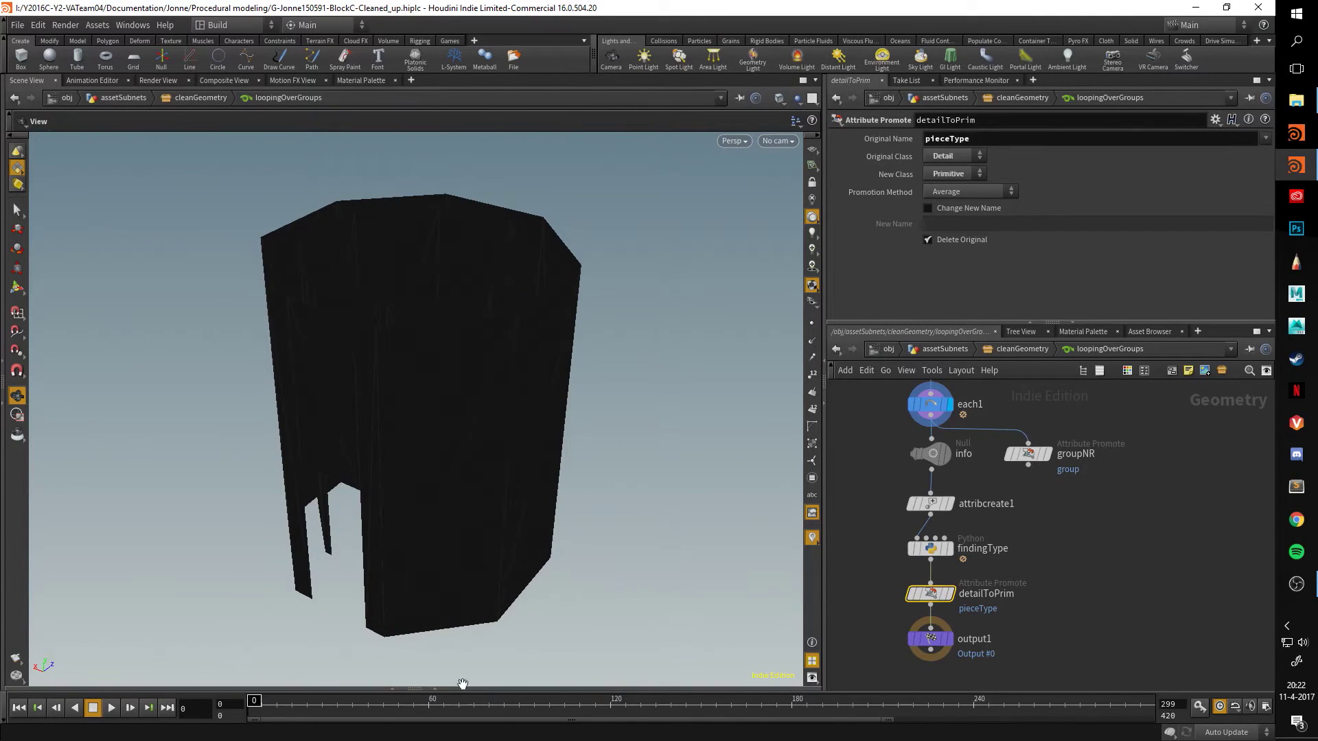
Check that every primitive's pieceType is wall in the Geometry Spreadsheet, then return to cleanGeometry.
left_click(442, 688)
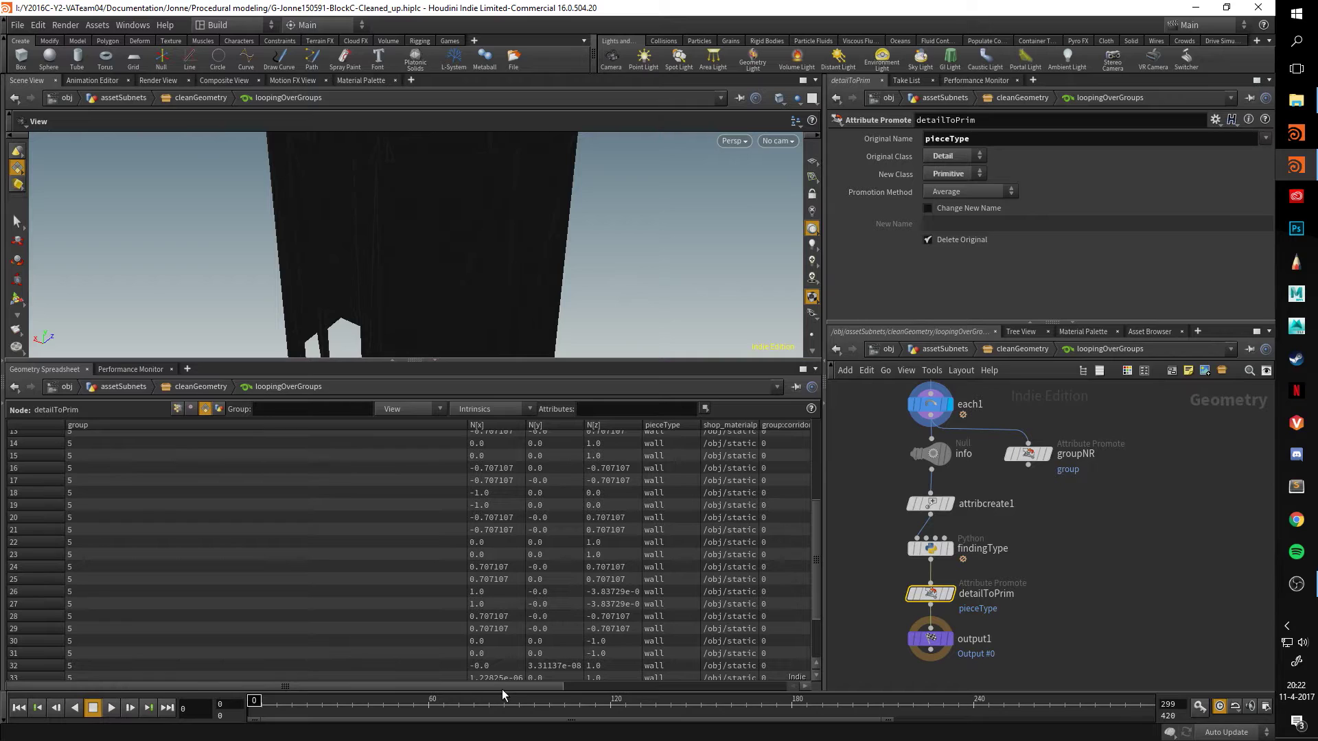
left_click_drag(501, 689, 566, 690)
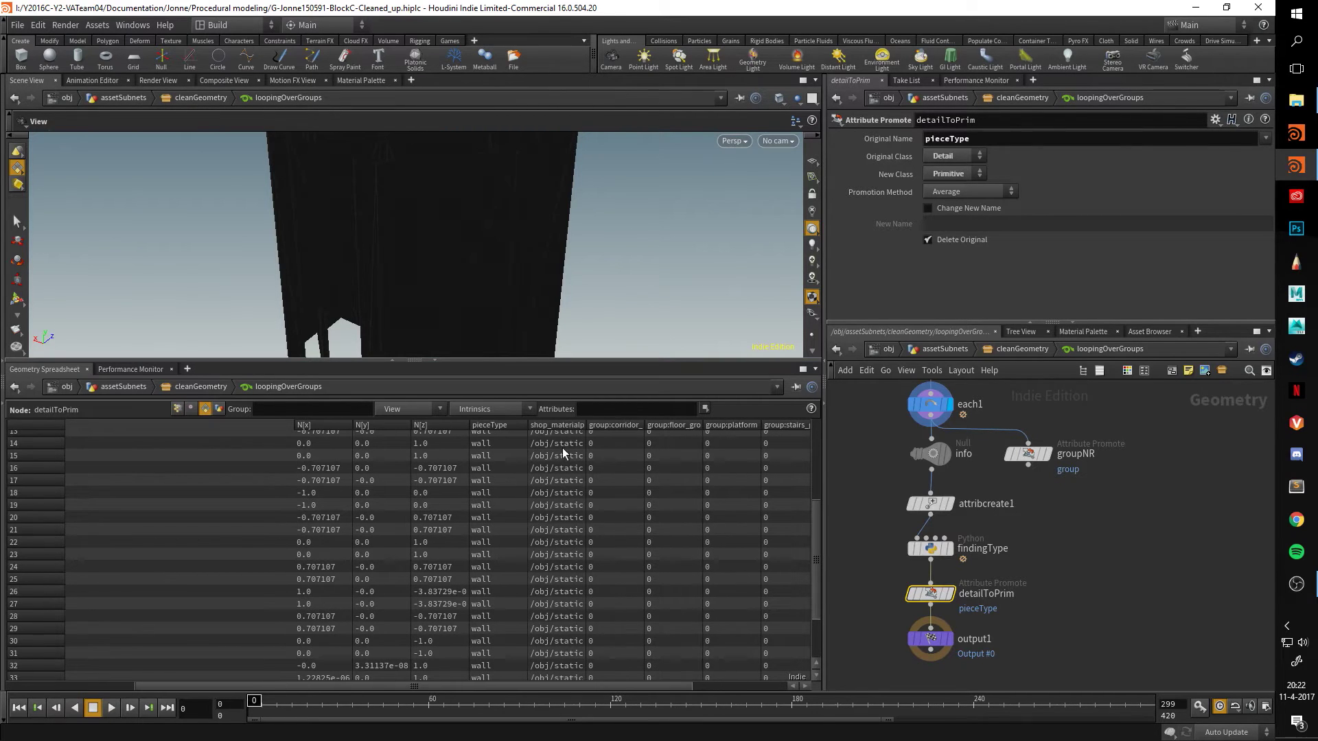
left_click_drag(504, 358, 507, 285)
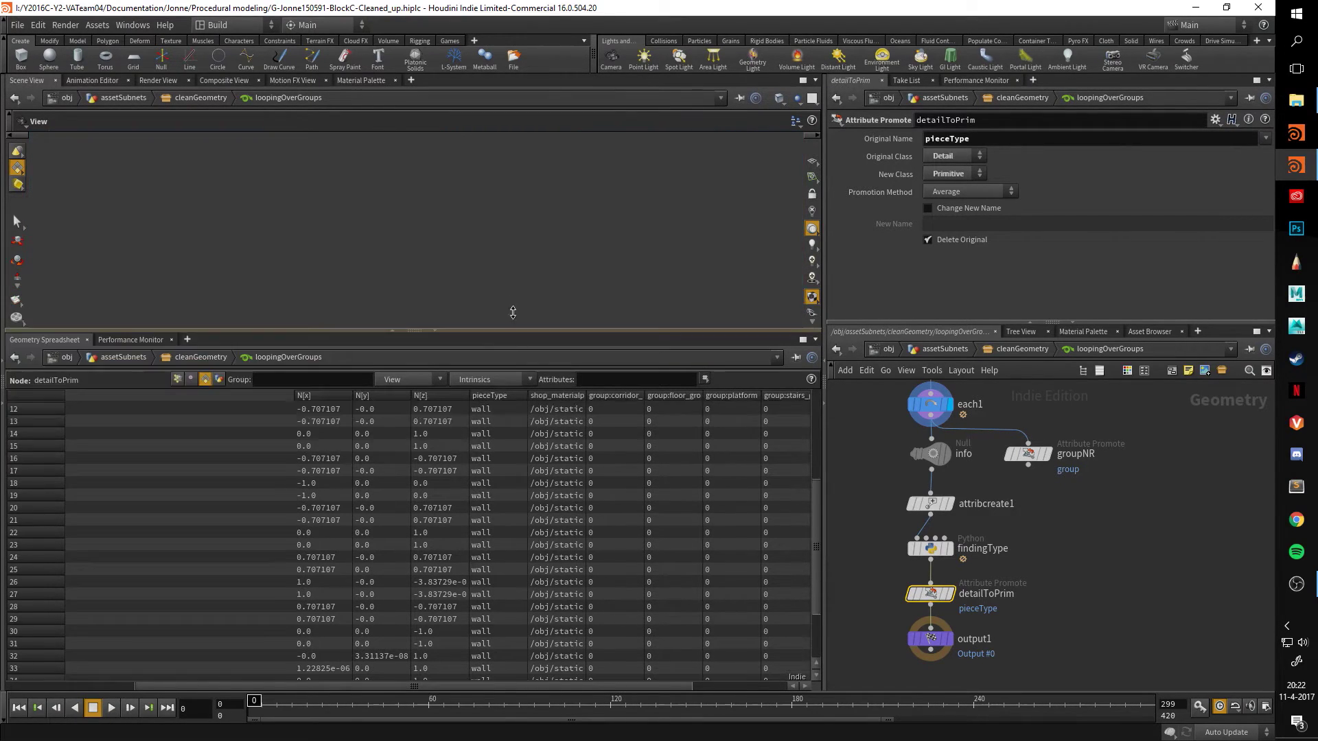
scroll(499, 399, "up", 5)
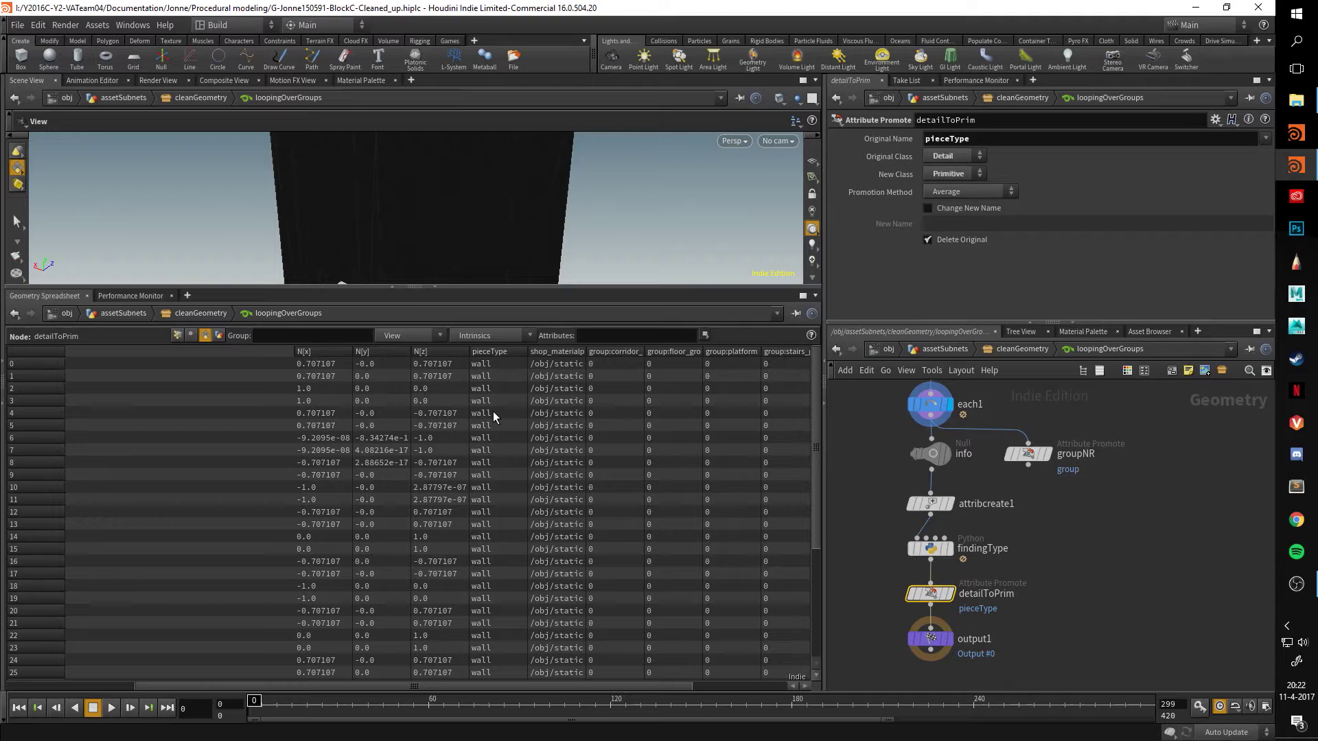
left_click(584, 352)
double_click(585, 351)
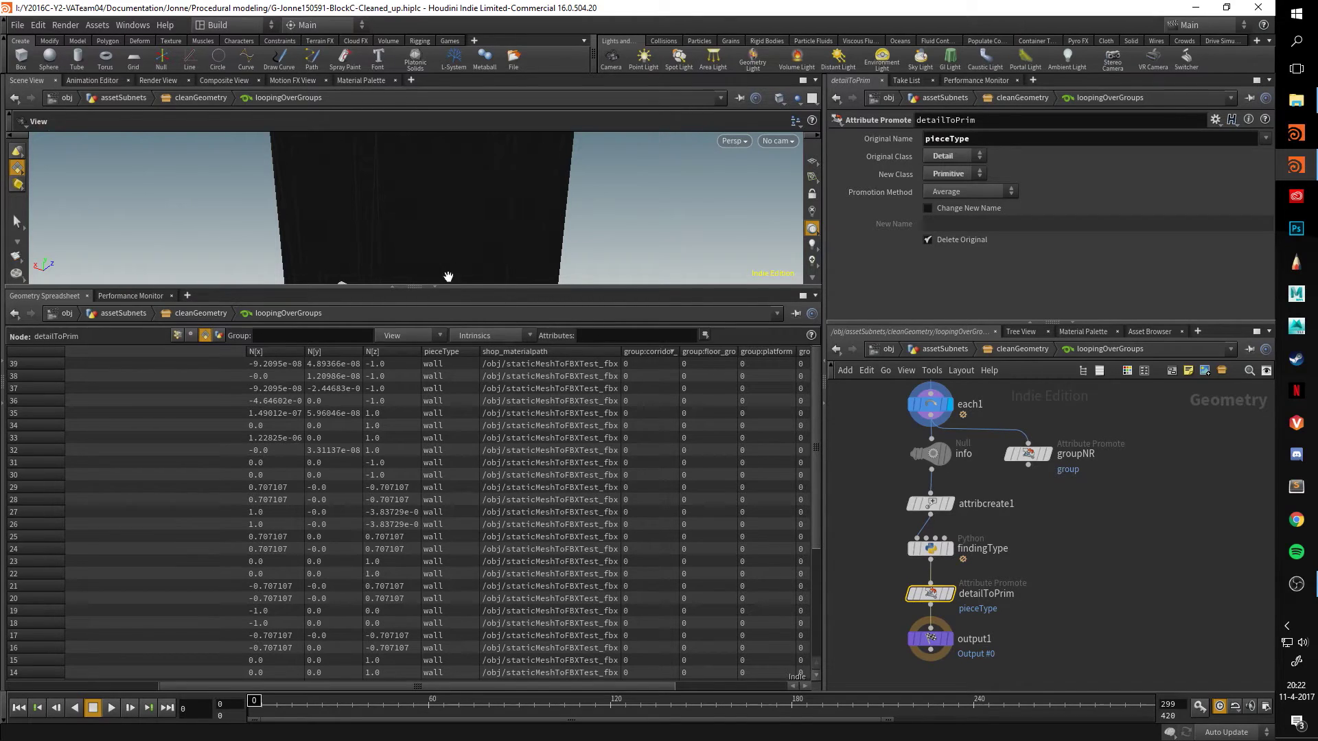
left_click(437, 289)
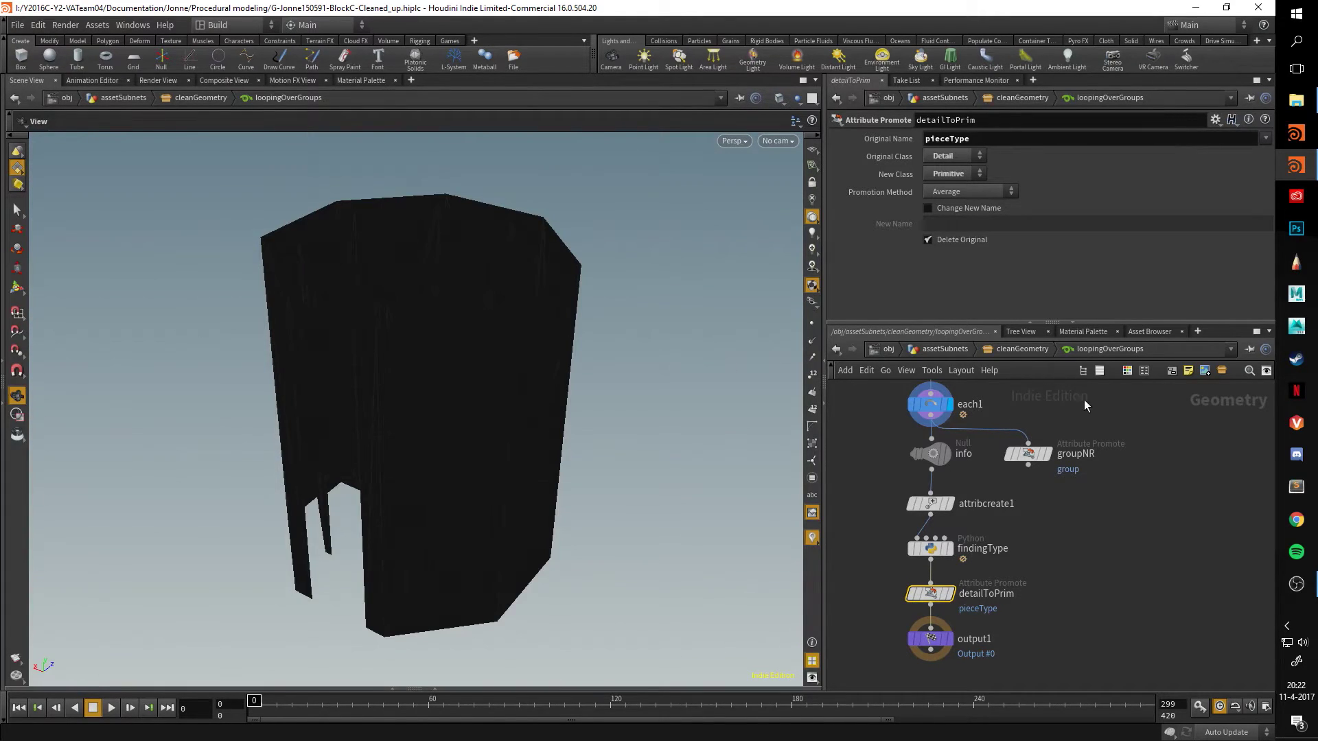
left_click(1022, 349)
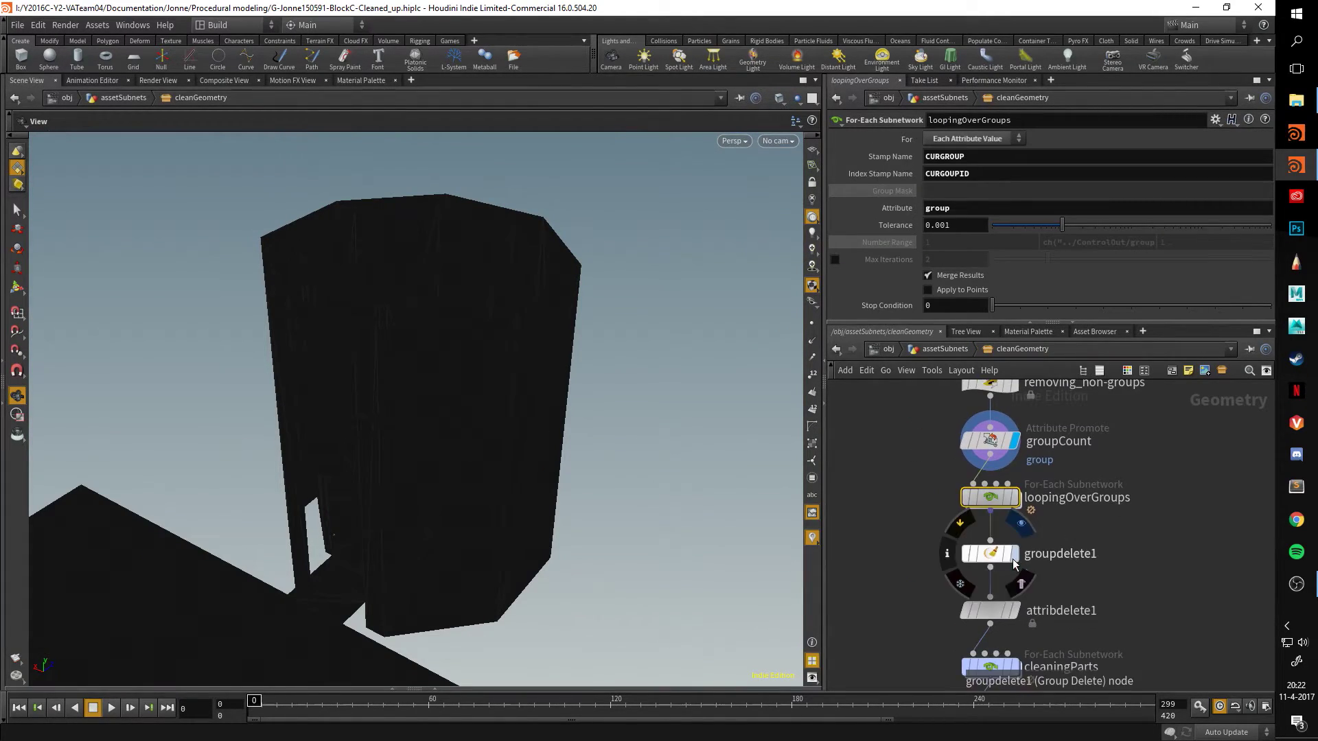
Select groupdelete1 and review the list of groups available for deletion.
left_click(1002, 554)
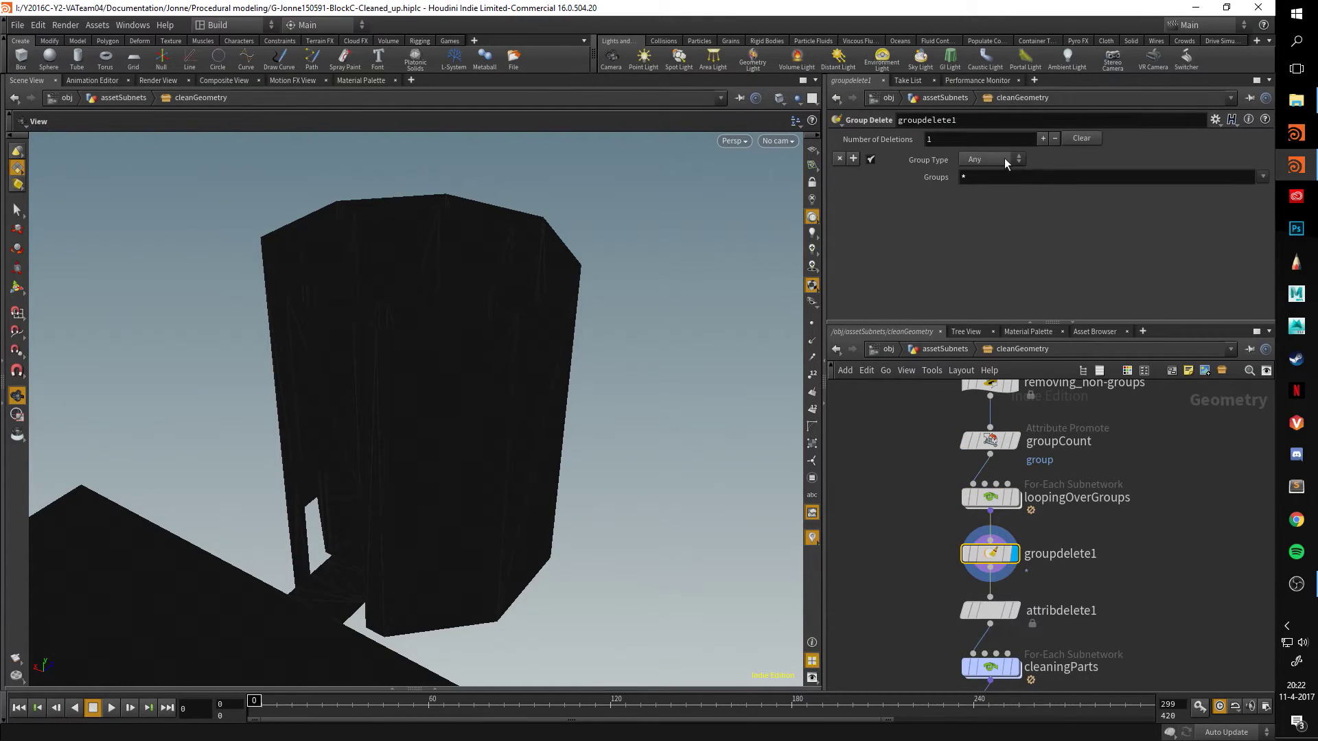
left_click(1262, 177)
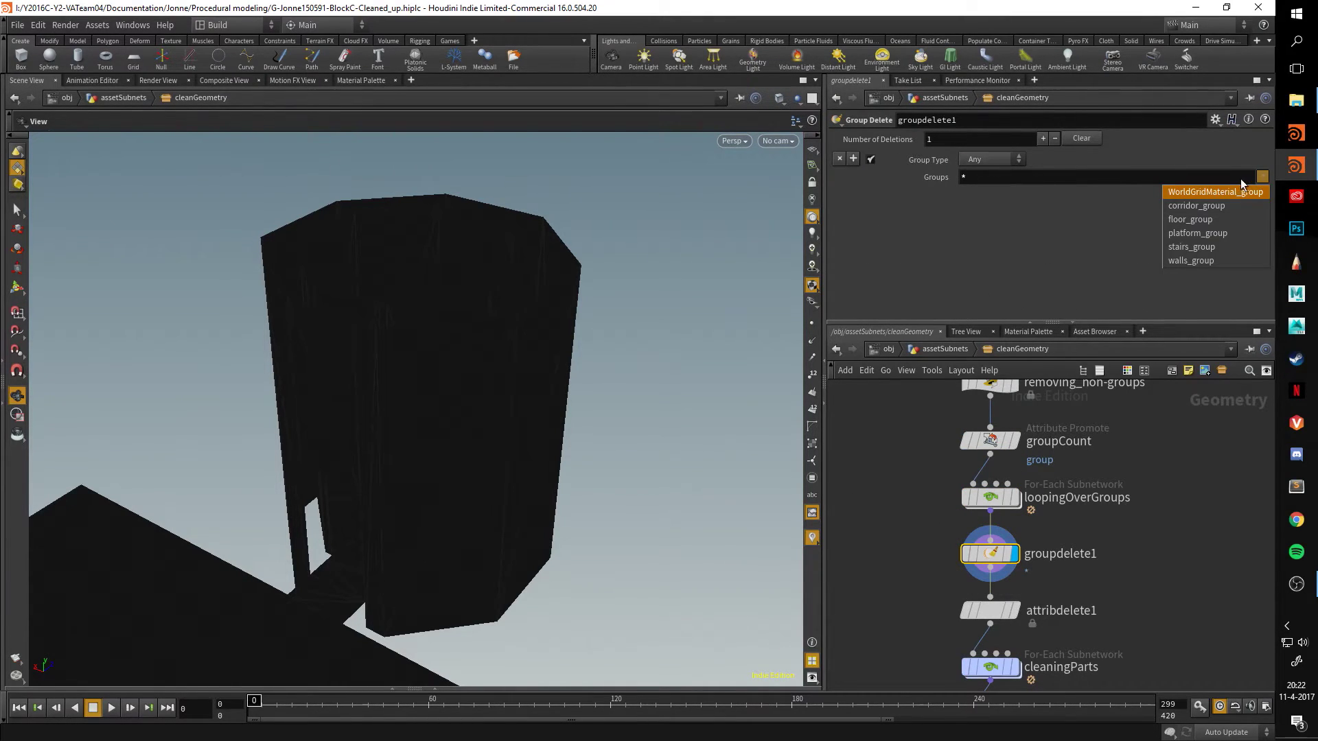
left_click(1229, 581)
Display attribdelete1's result and view its settings removing uv, uv2, shop_materialpath and group.
scroll(1160, 569, "down", 4)
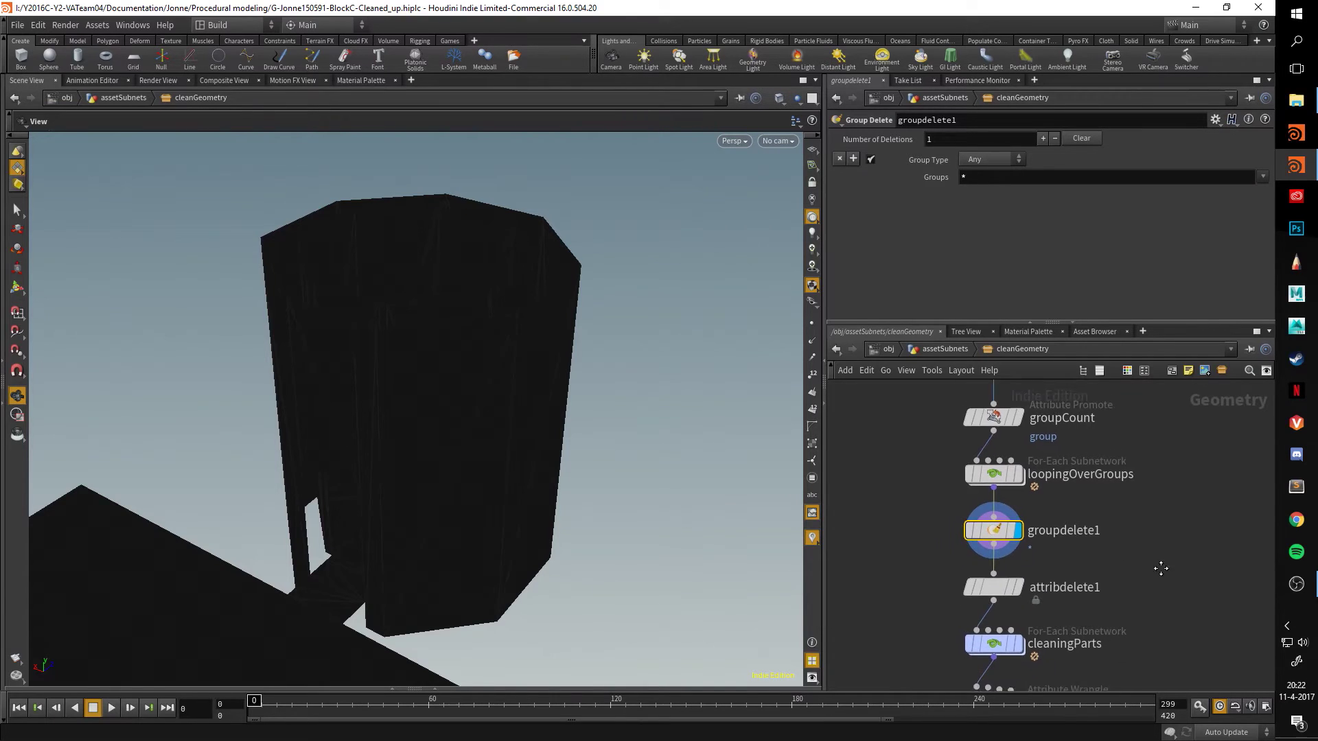
left_click(1018, 497)
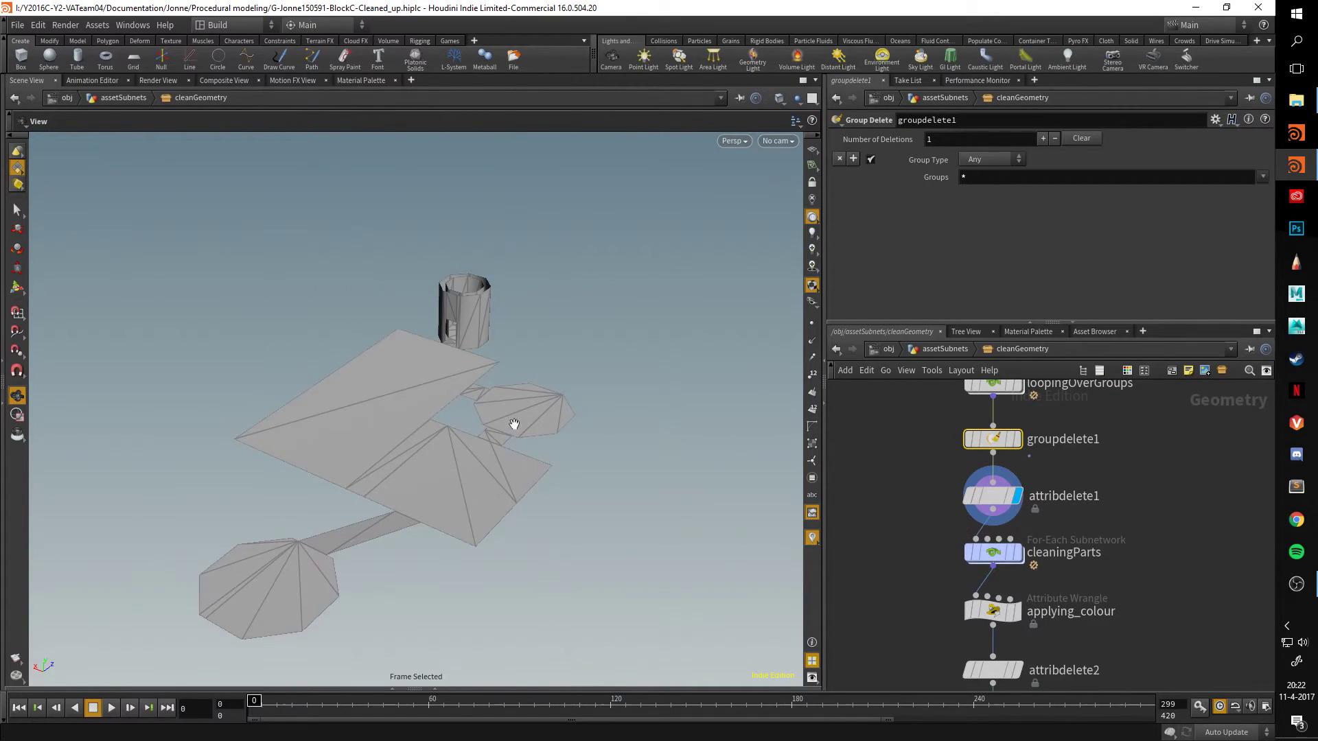
left_click_drag(515, 426, 602, 430)
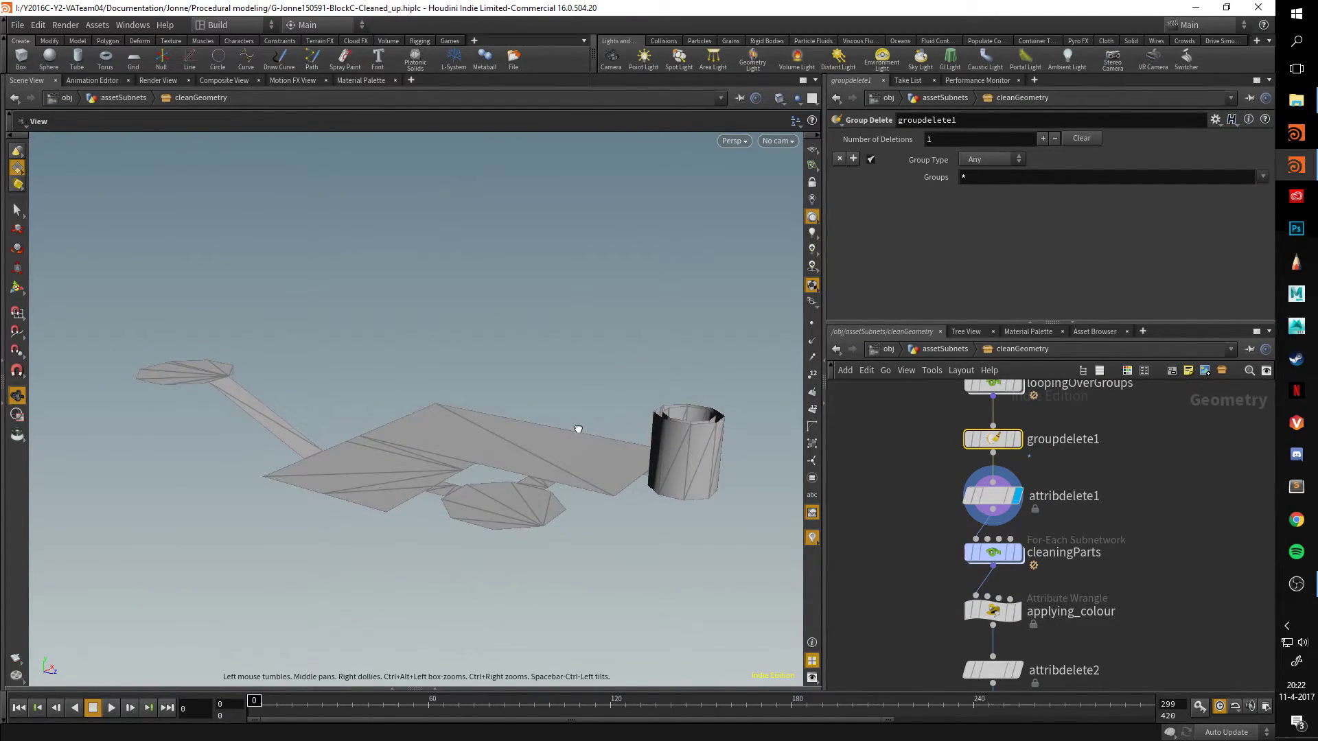
left_click(988, 496)
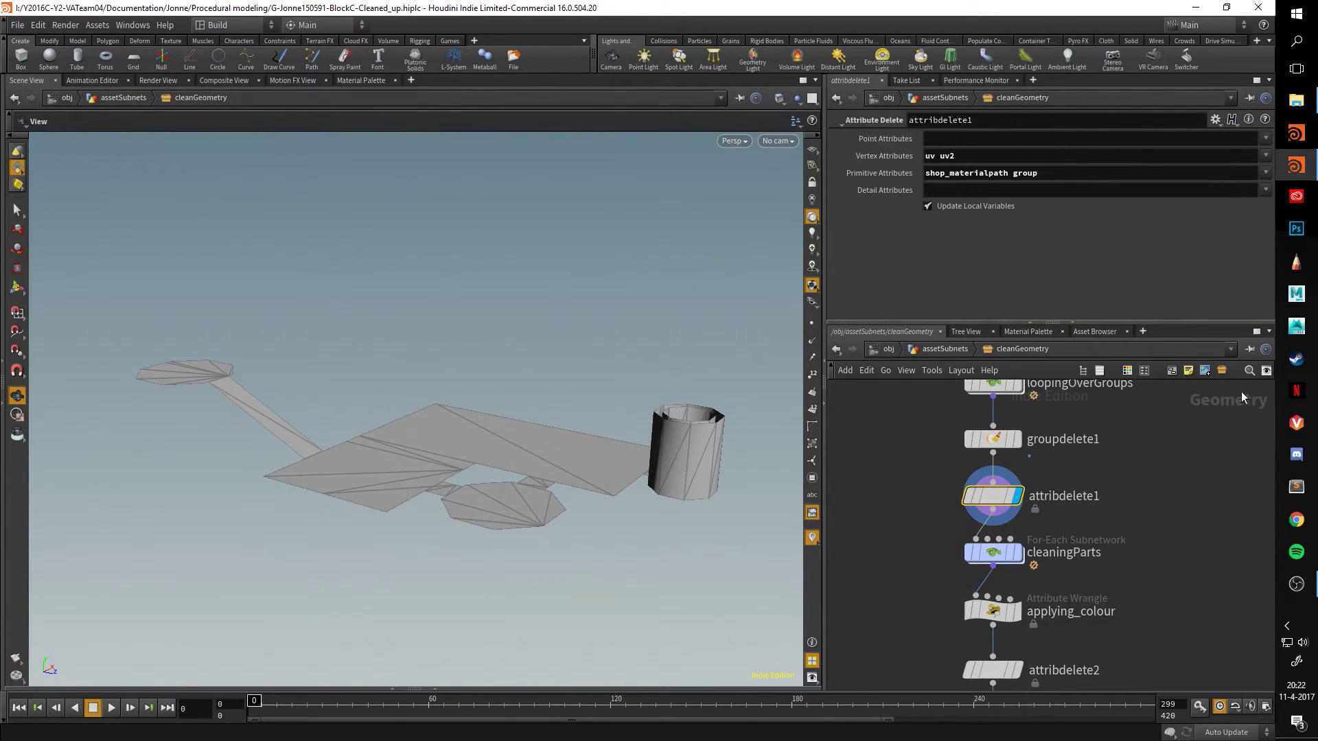
Display and frame the cleaningParts output in the viewport.
middle_click_drag(1093, 542, 1086, 495)
left_click(1012, 505)
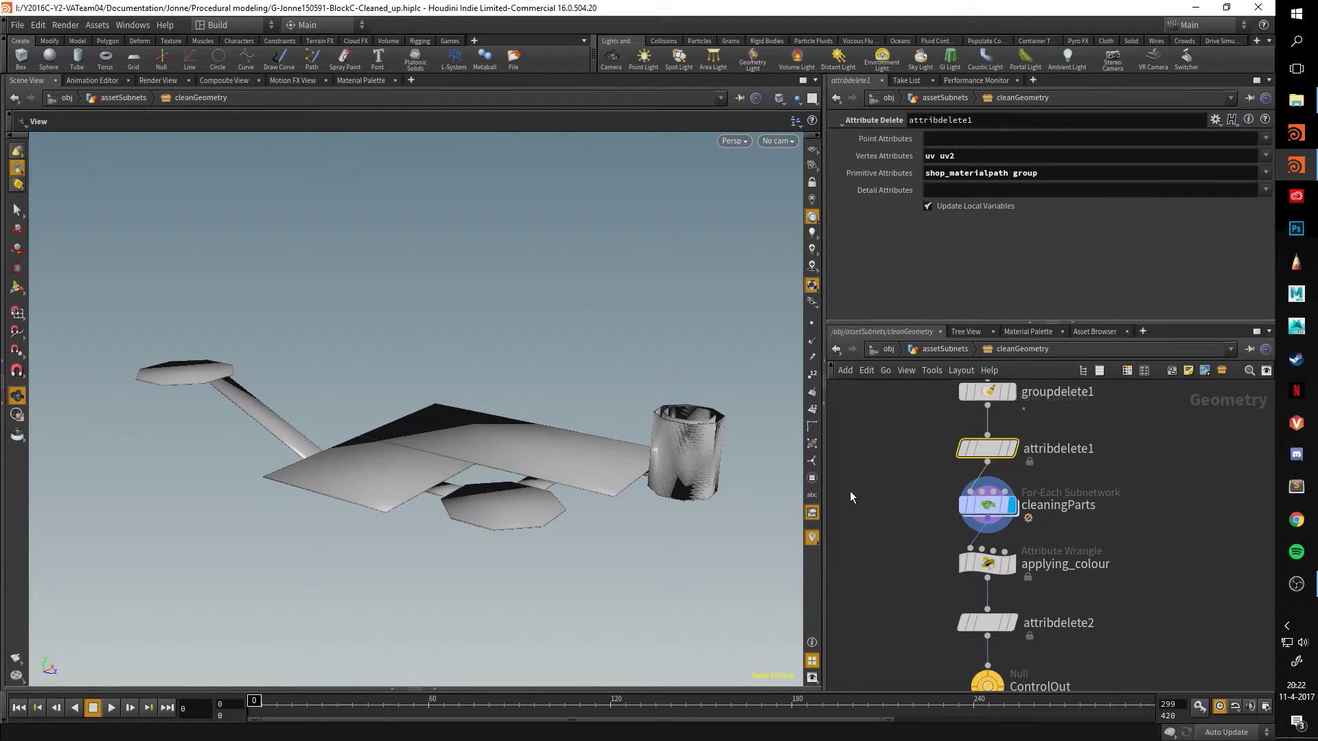
key("f")
mouse_move(648, 448)
left_mouse_down()
mouse_move(636, 447)
mouse_move(694, 412)
mouse_move(677, 447)
mouse_move(624, 448)
left_mouse_up()
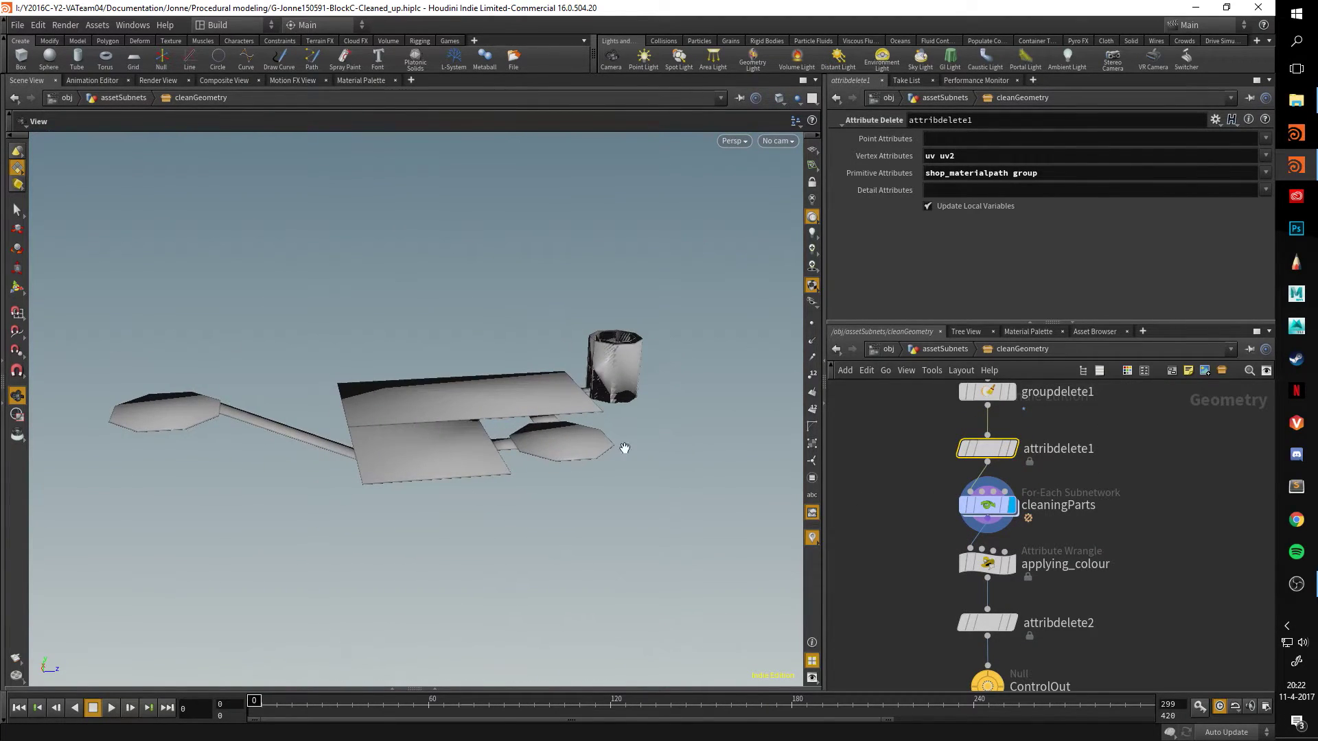
Inside cleaningParts, display and frame the single piece from each1, and view connectivity1's settings.
double_click(991, 508)
middle_click_drag(1154, 501, 1157, 563)
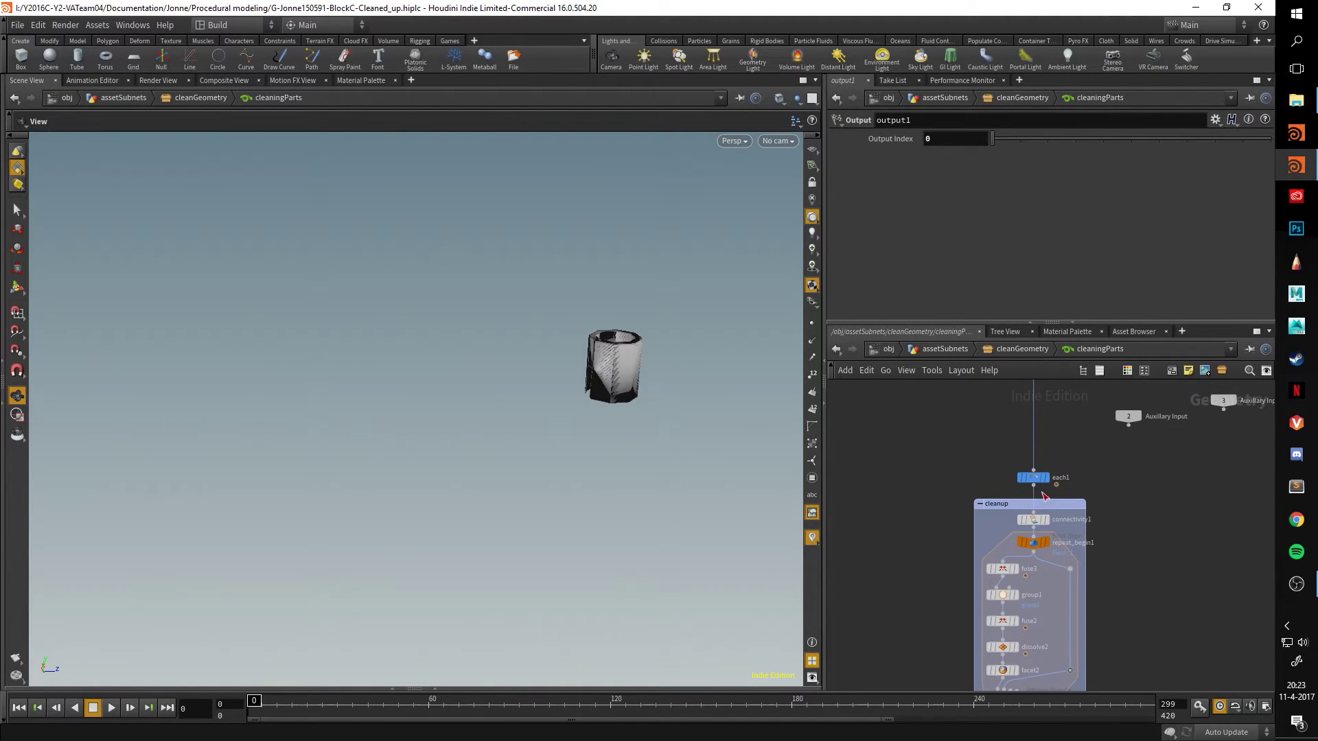
left_click(1047, 477)
key("f")
left_click_drag(483, 390, 641, 402)
left_click_drag(470, 352, 485, 391)
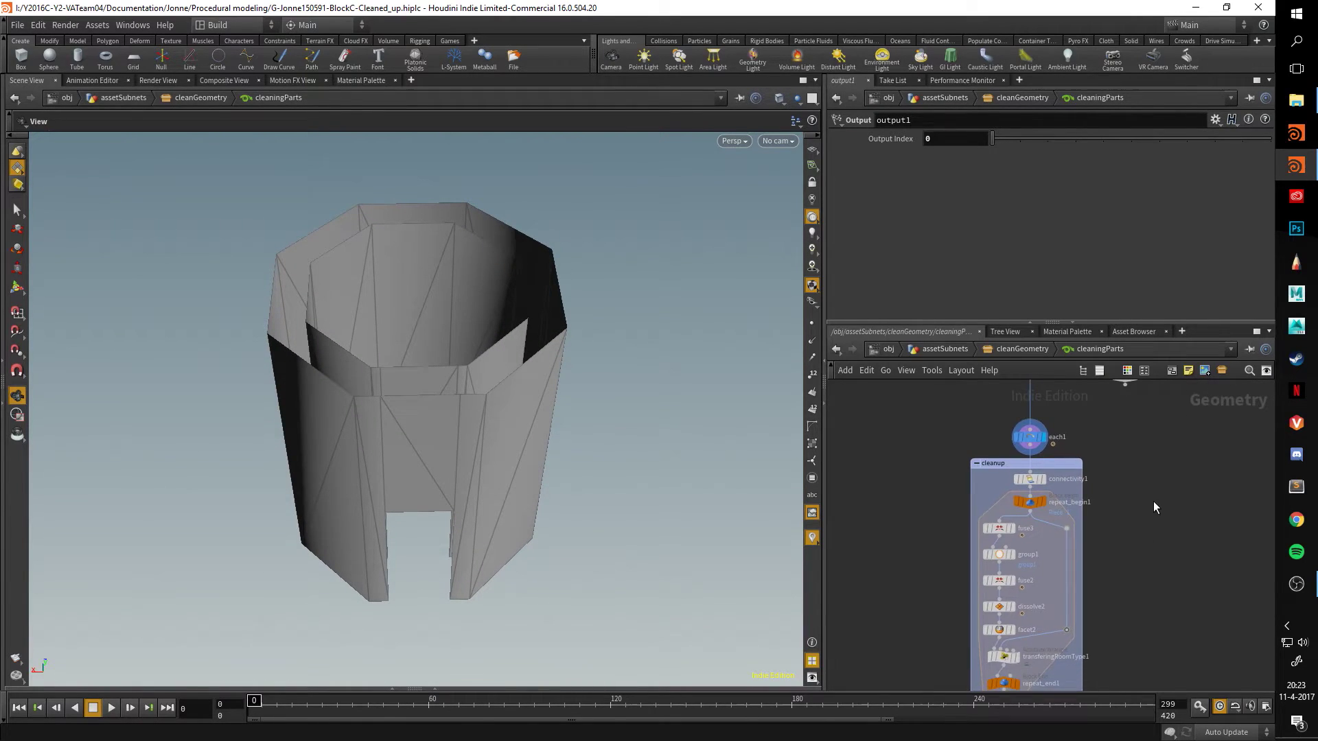
scroll(1153, 501, "up", 3)
left_click(889, 458)
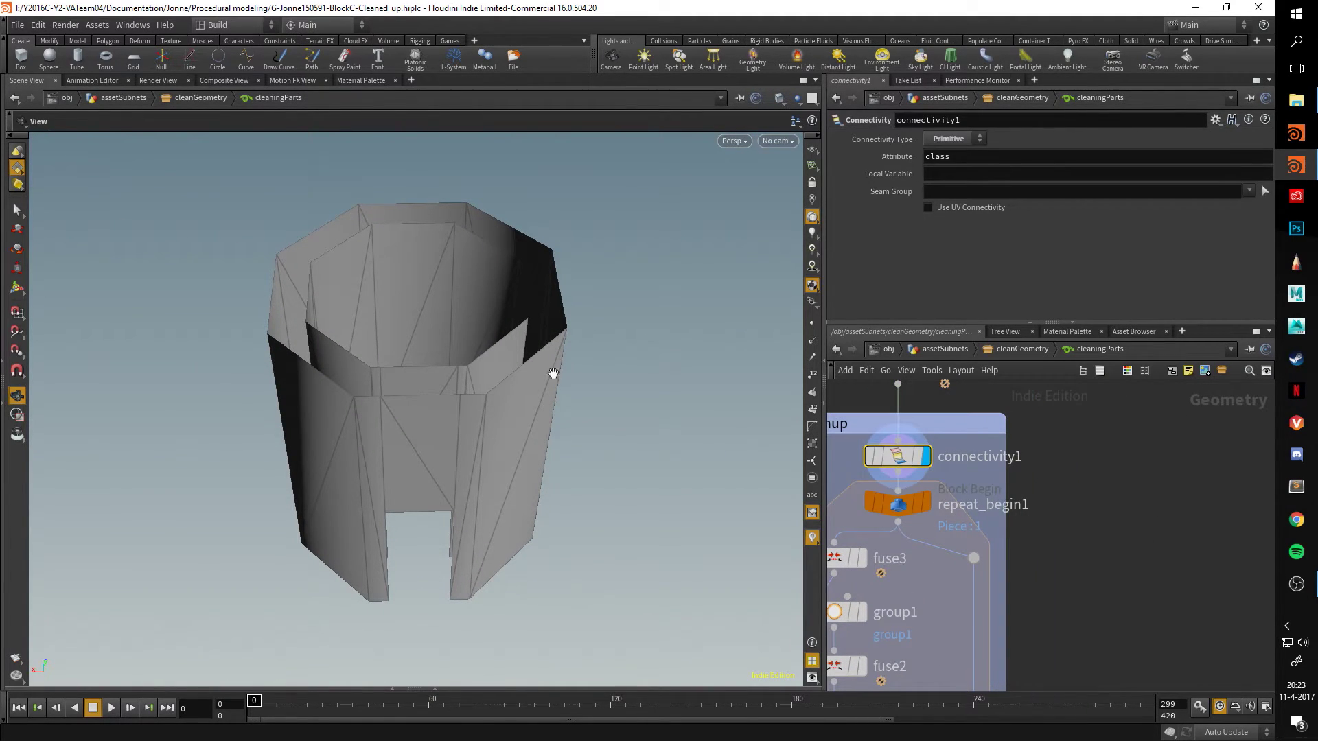
left_click_drag(550, 373, 494, 435)
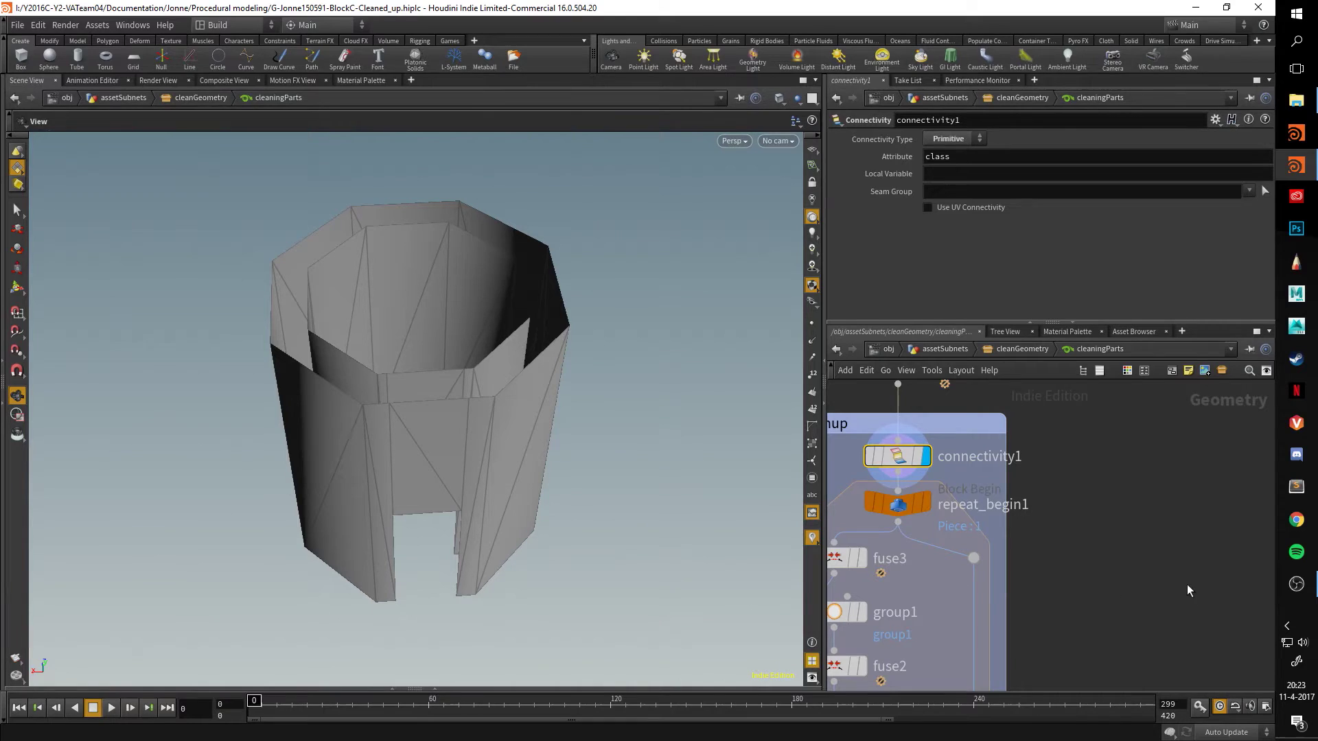
Display the piece at repeat_begin1 and orbit the shell from several angles.
middle_click_drag(1189, 590, 1162, 559)
scroll(1162, 559, "down", 1)
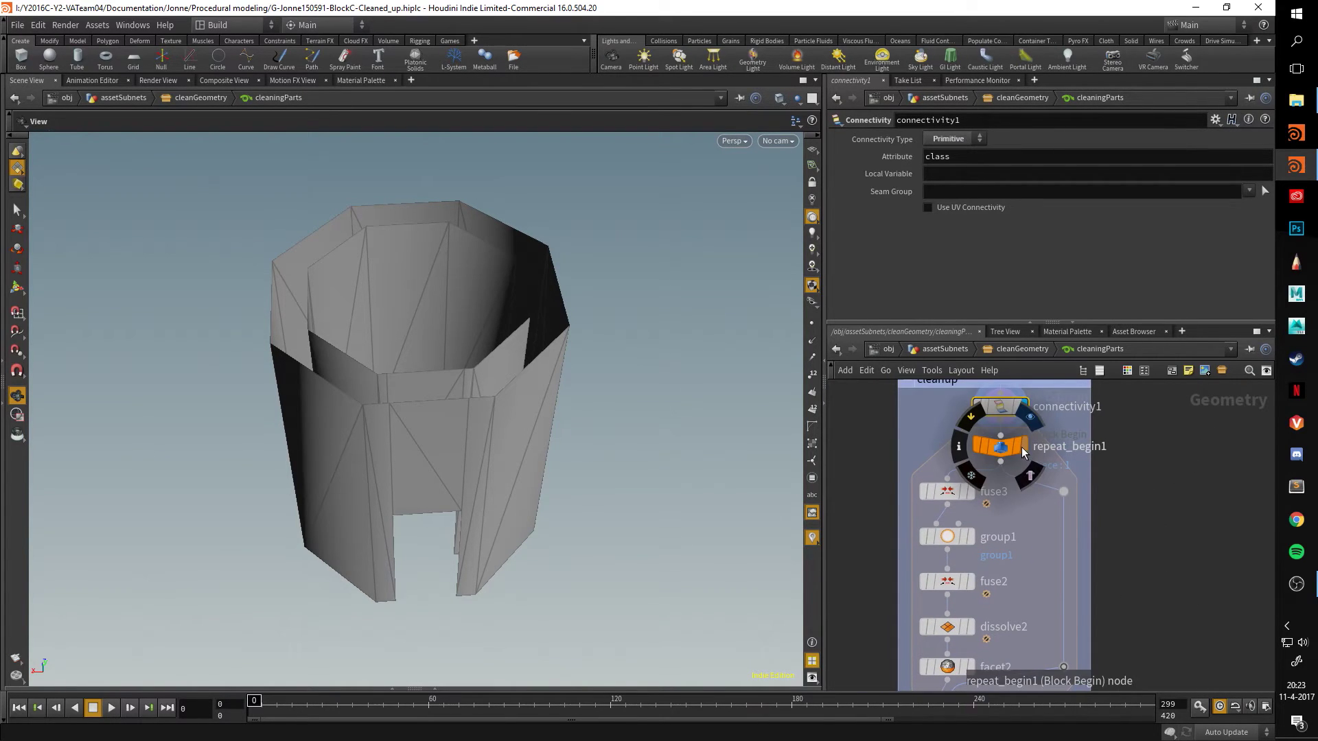
left_click(1023, 451)
left_click_drag(509, 435, 309, 435)
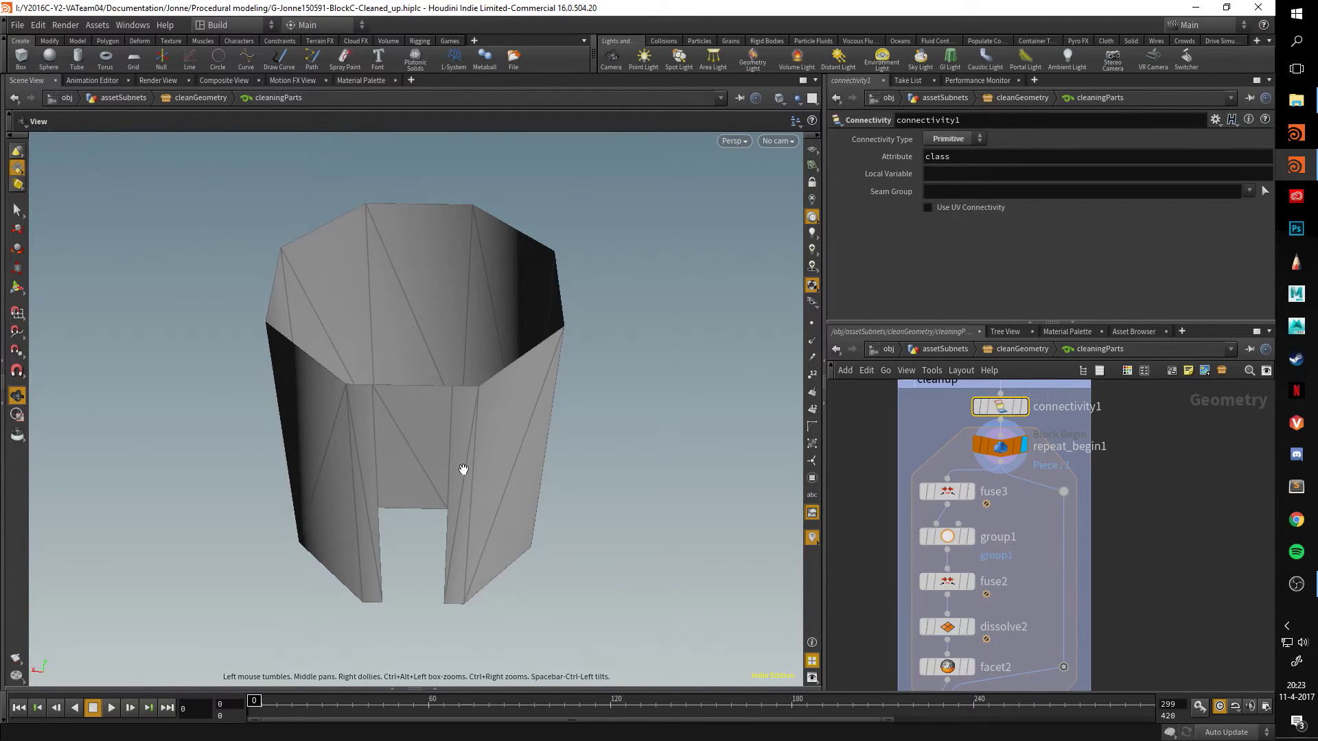
left_click_drag(461, 467, 456, 442)
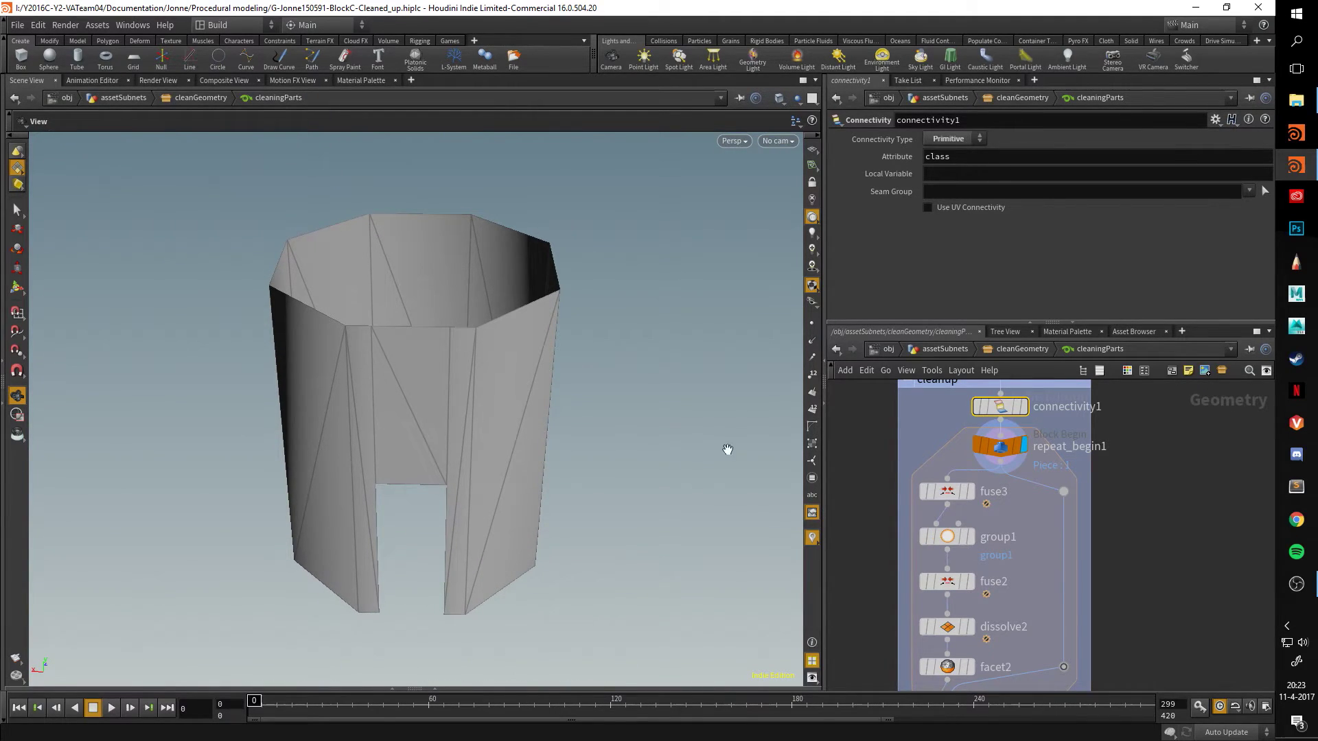
left_click_drag(728, 449, 506, 415)
Display fuse3 with point numbers shown, then select and display group1.
left_click(970, 492)
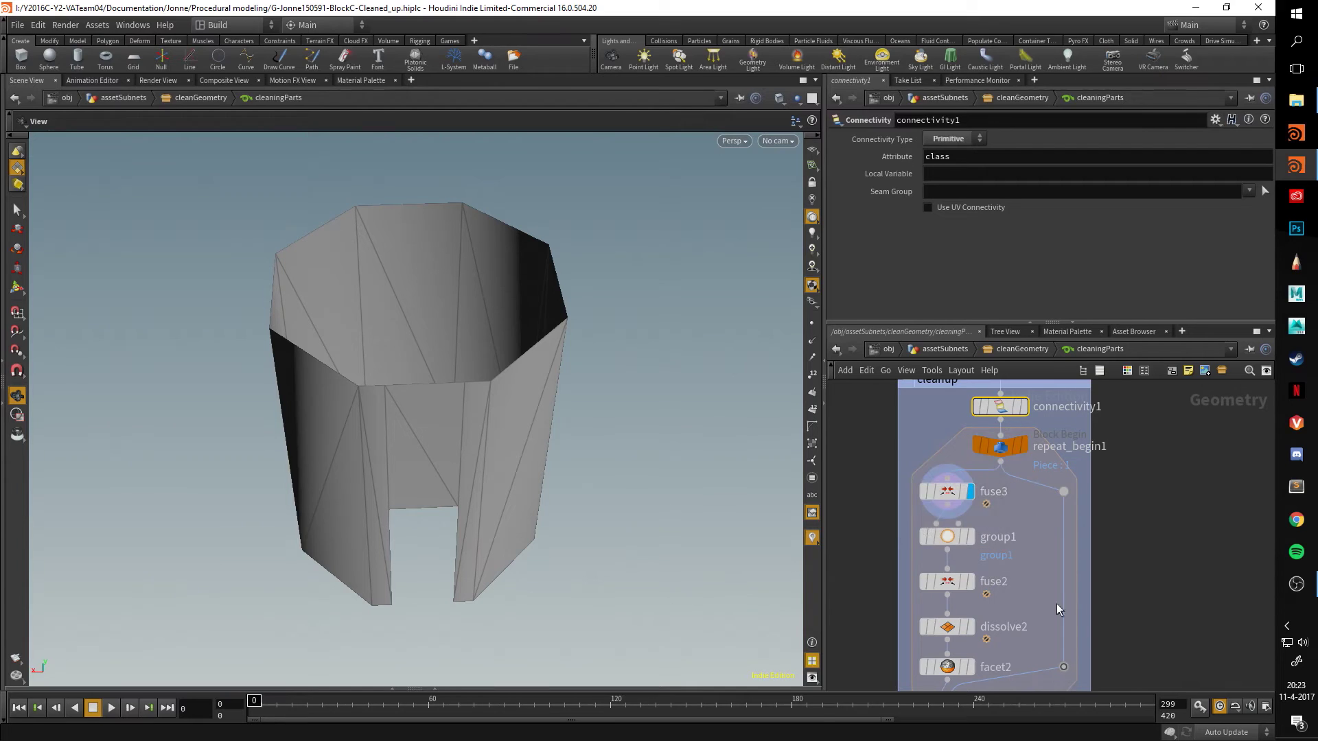
left_click(812, 374)
left_click_drag(709, 392, 694, 440)
mouse_move(1023, 453)
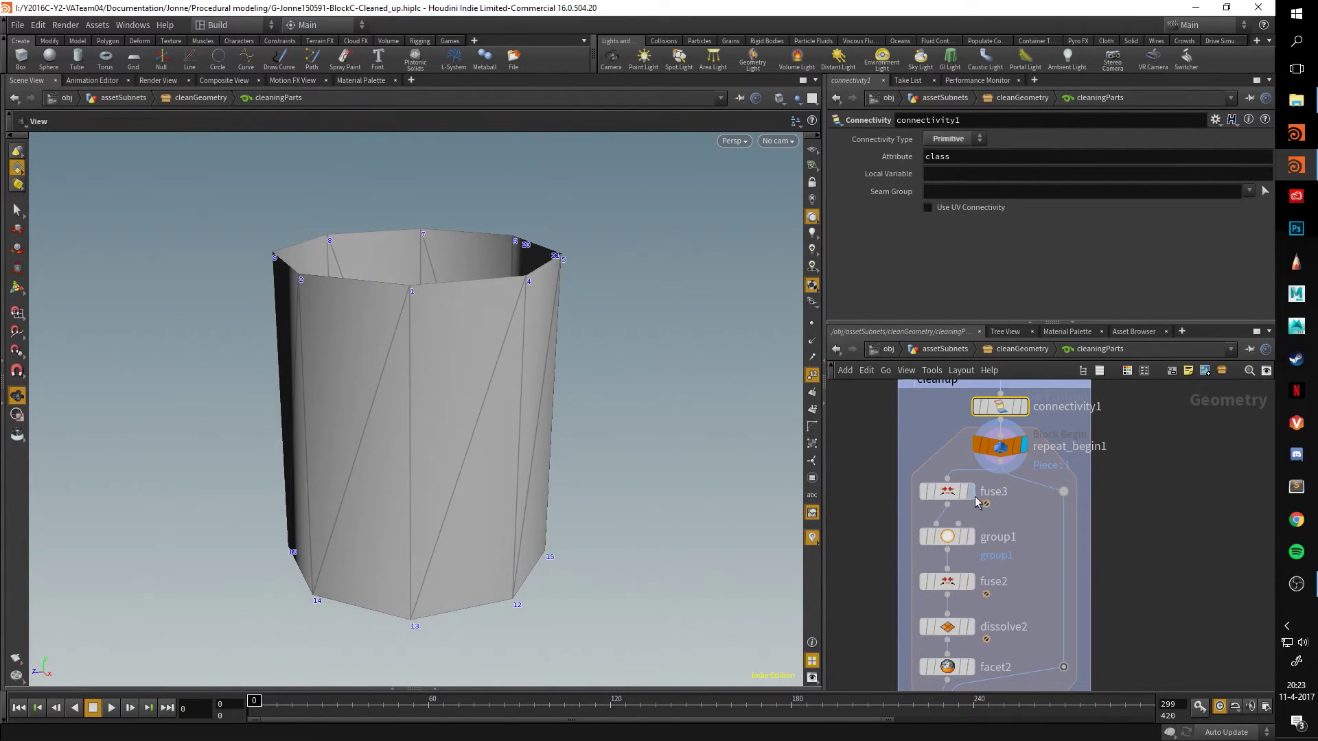
left_click(978, 501)
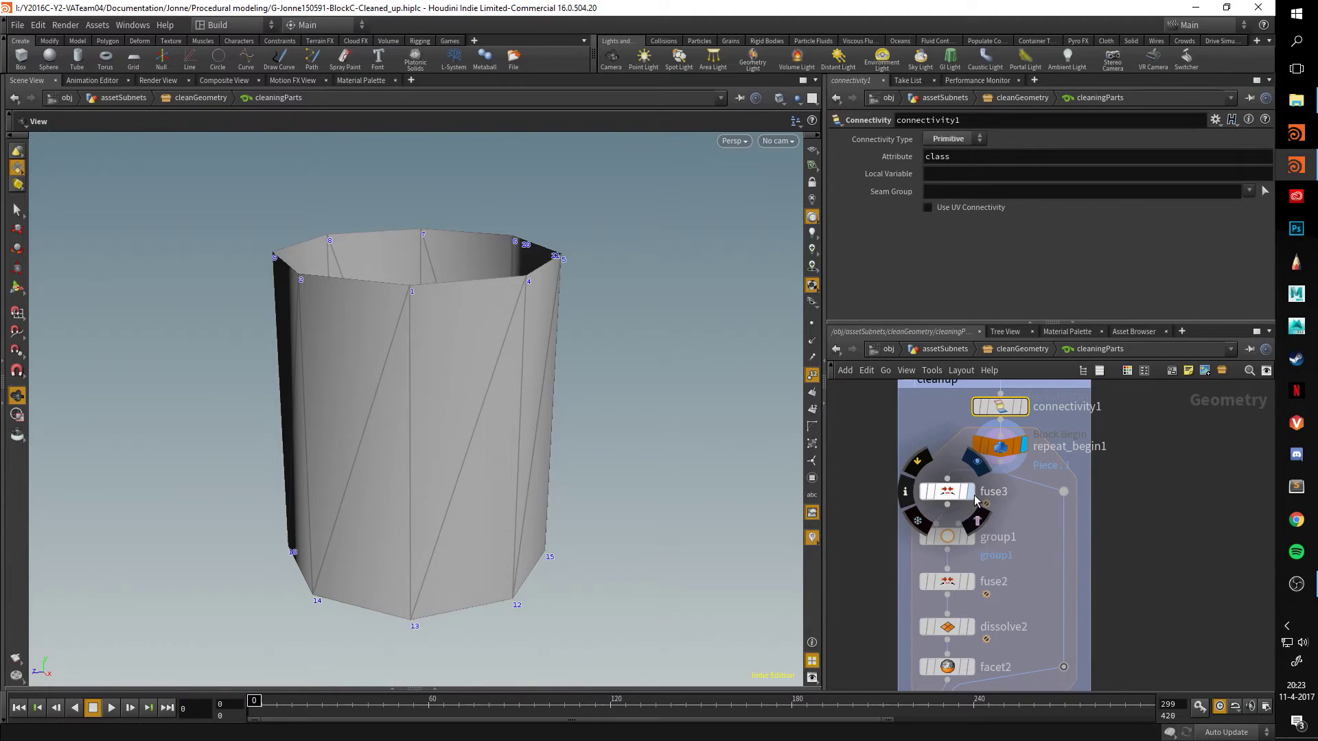
left_click(947, 536)
left_click(969, 537)
Scroll group1's parameters to the Include by Edges options and orbit into the cylinder.
scroll(916, 274, "down", 5)
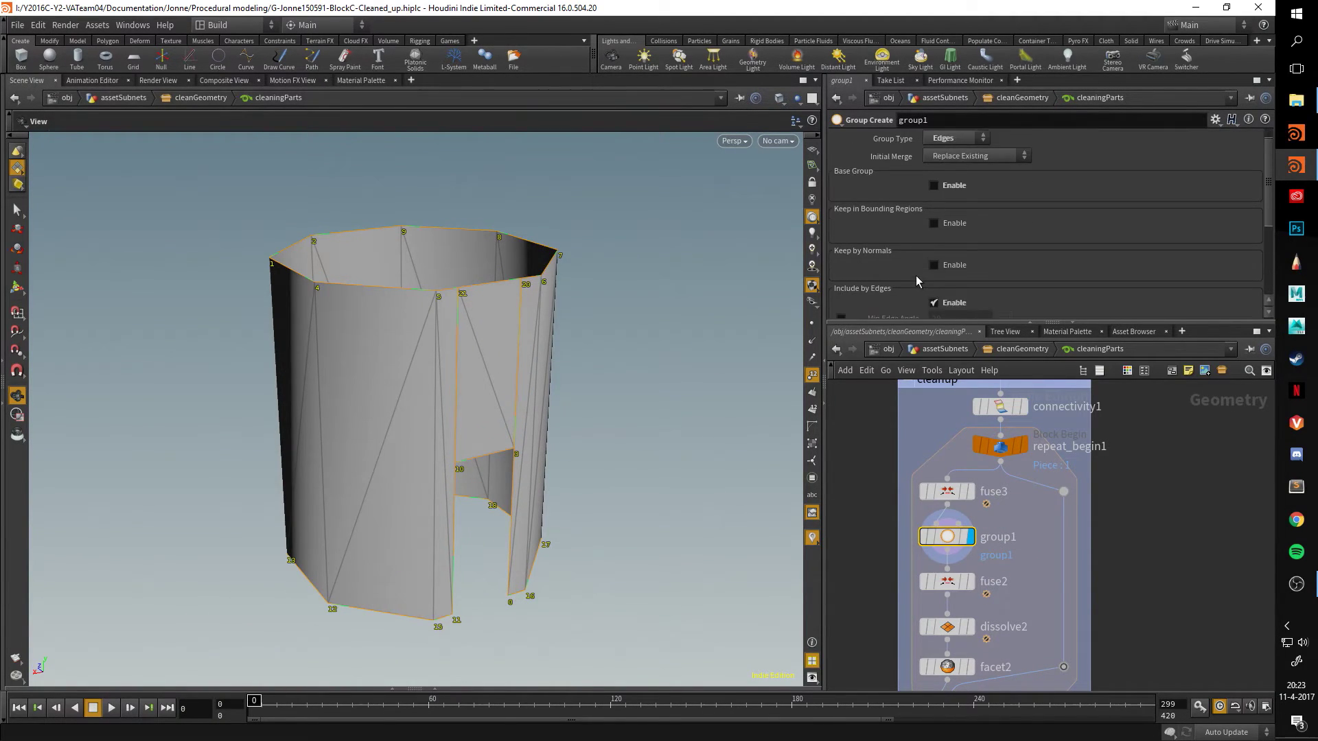
scroll(920, 277, "down", 1)
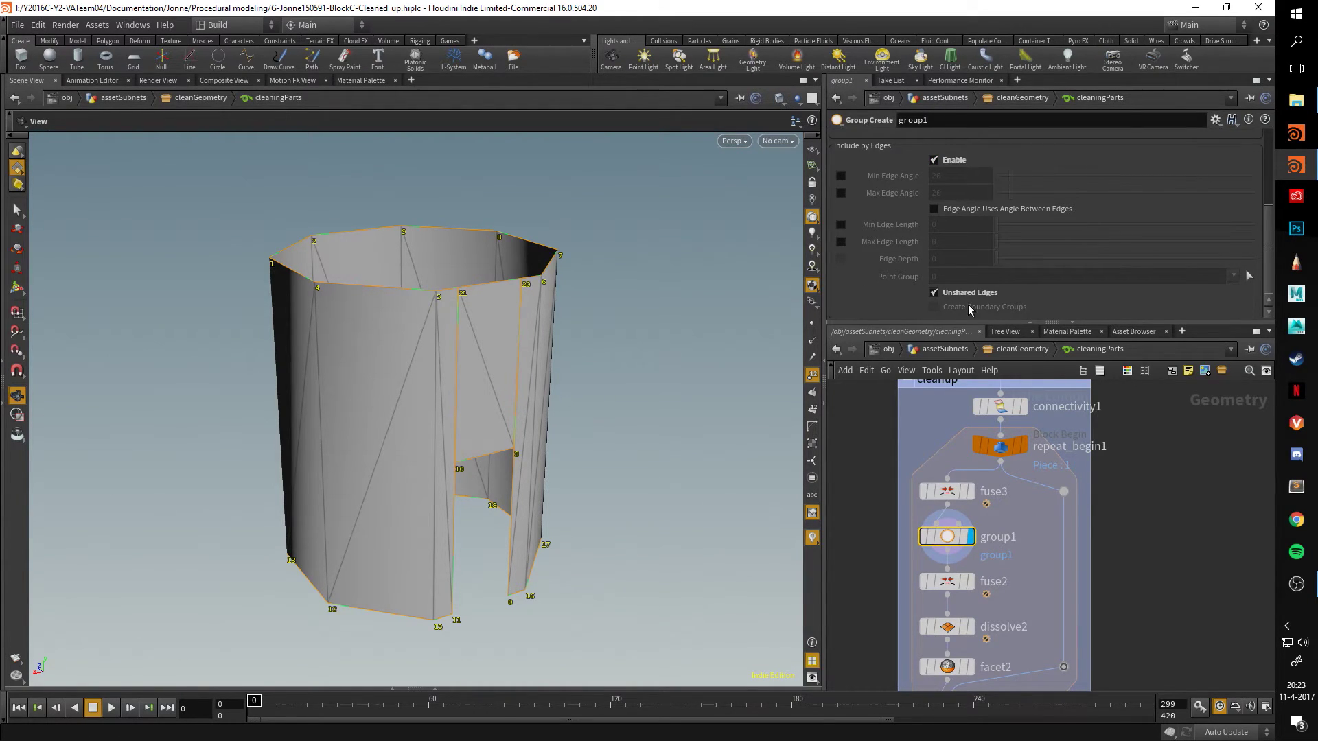
left_click_drag(494, 329, 503, 398)
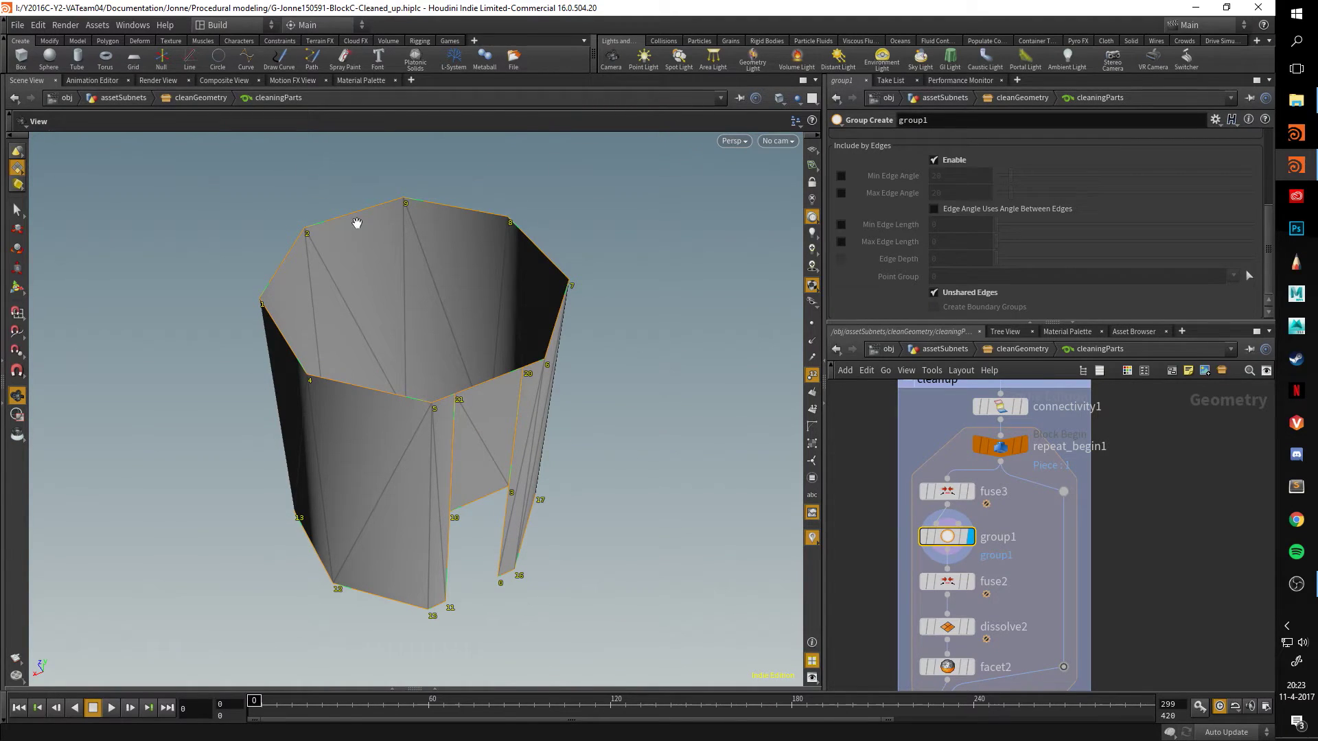
left_click_drag(471, 573, 383, 260)
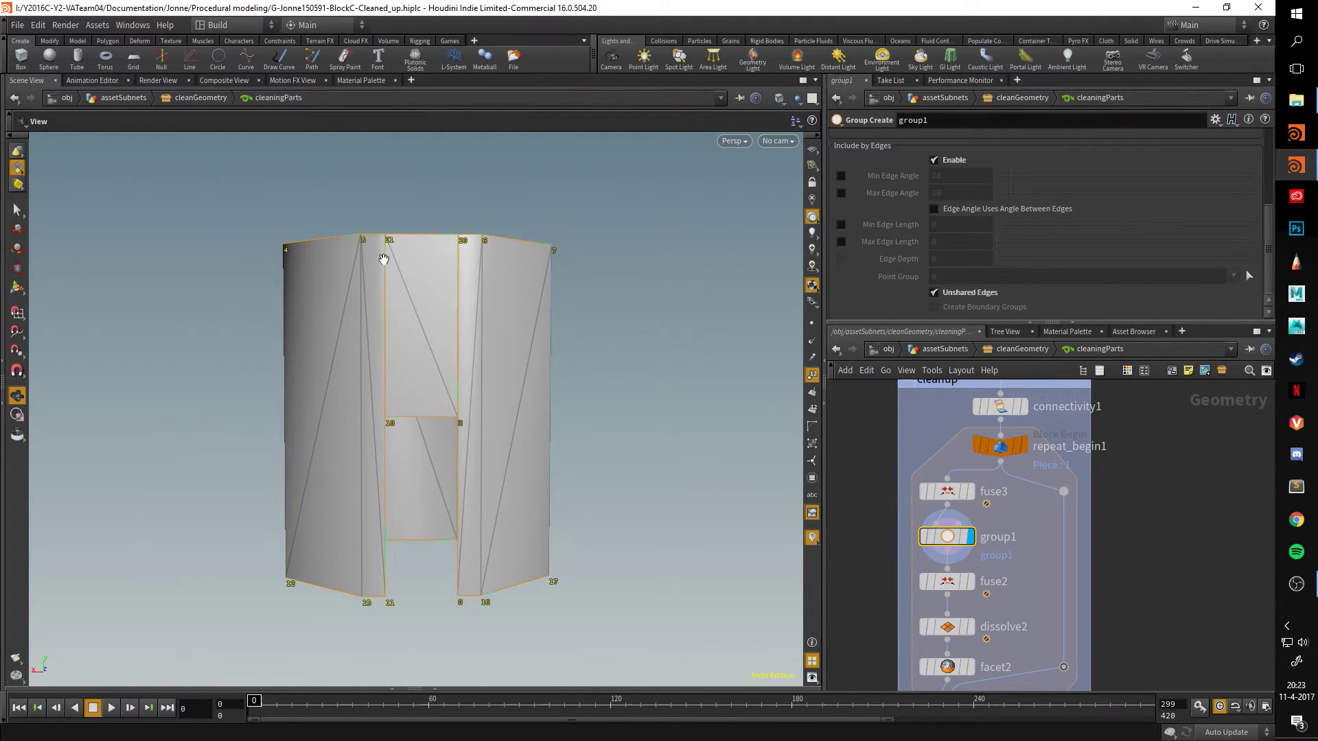
left_click_drag(398, 439, 518, 474)
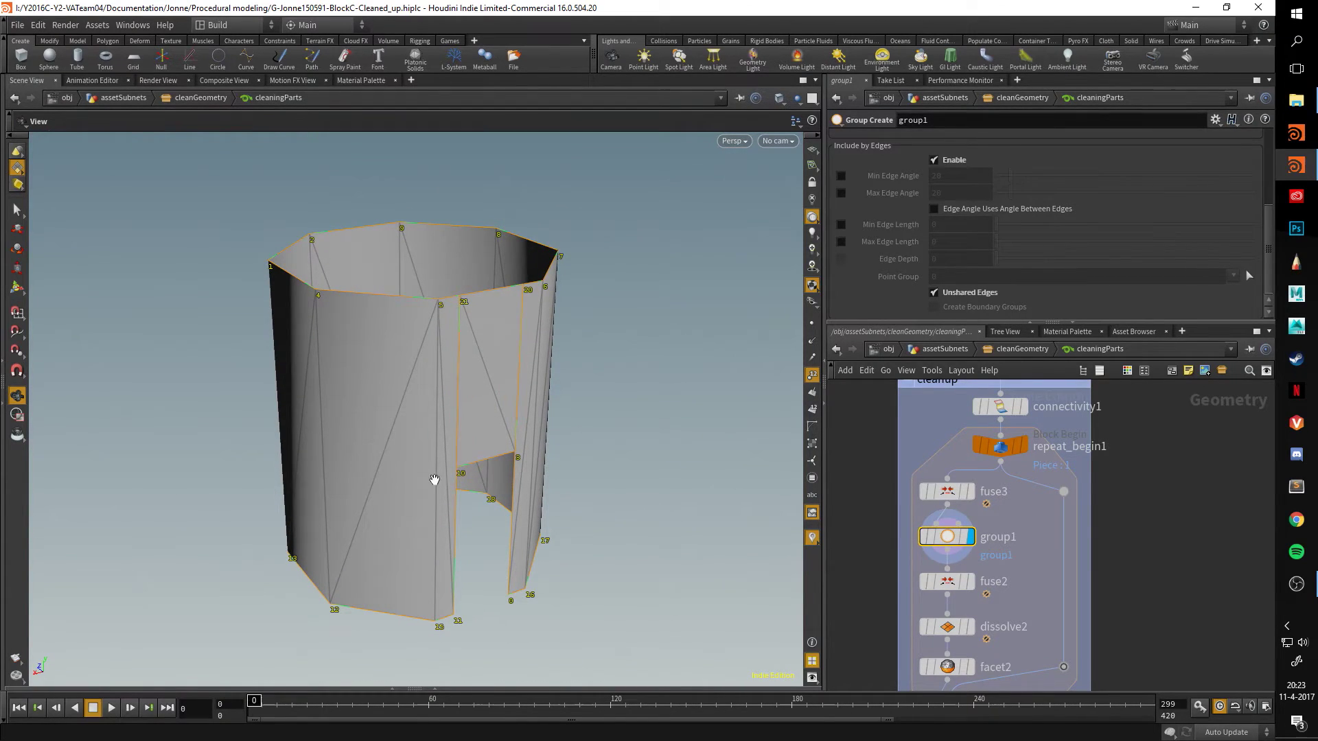
Toggle display between group1 and dissolve2 to compare the piece before and after the dissolve.
middle_click_drag(1128, 575, 1137, 507)
mouse_move(987, 513)
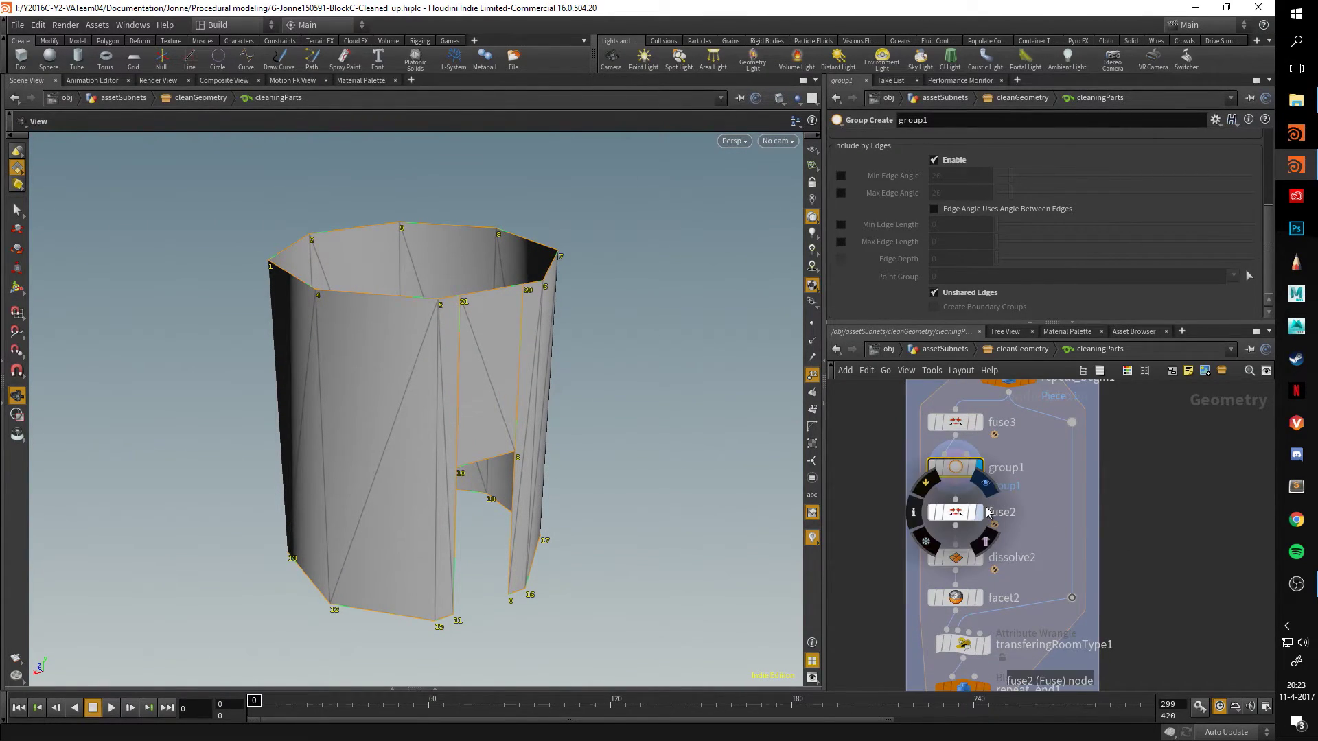
middle_click_drag(1177, 592, 1171, 525)
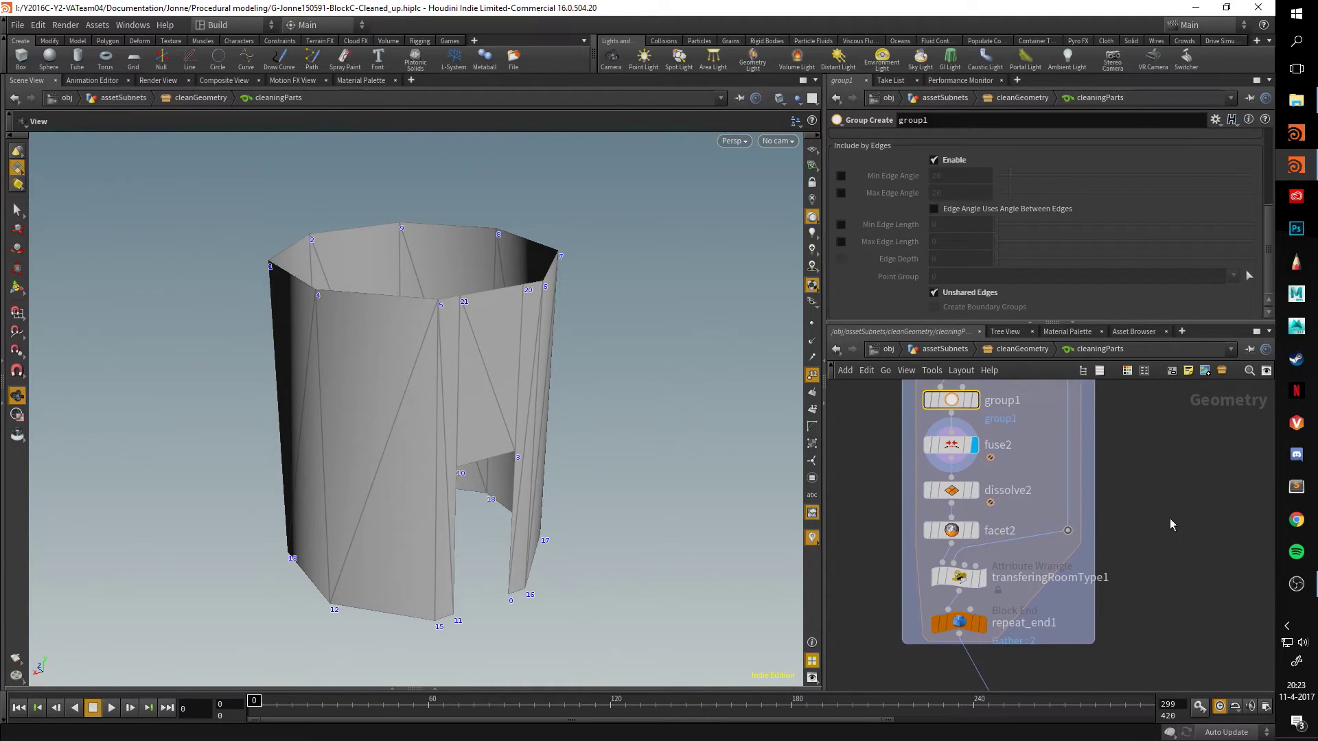
left_click(975, 490)
left_click_drag(615, 421, 500, 465)
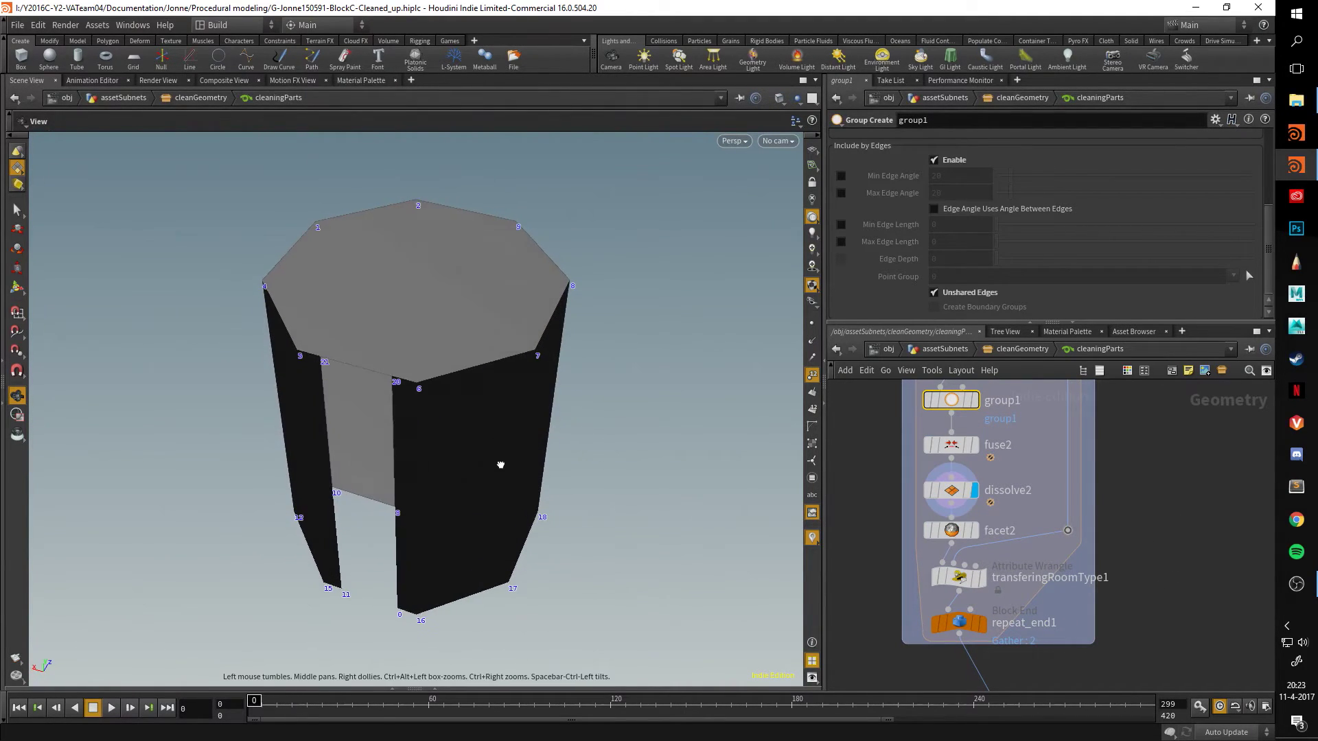
left_click(975, 400)
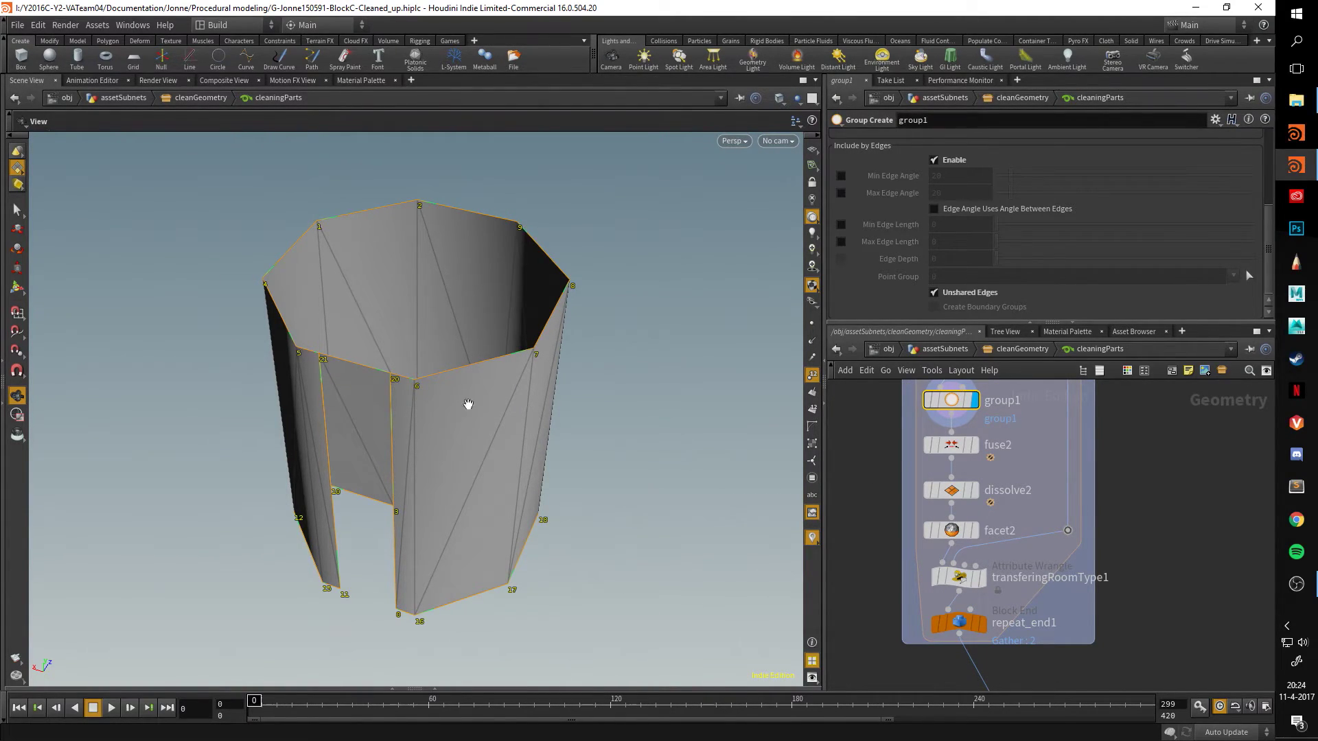
left_click(975, 490)
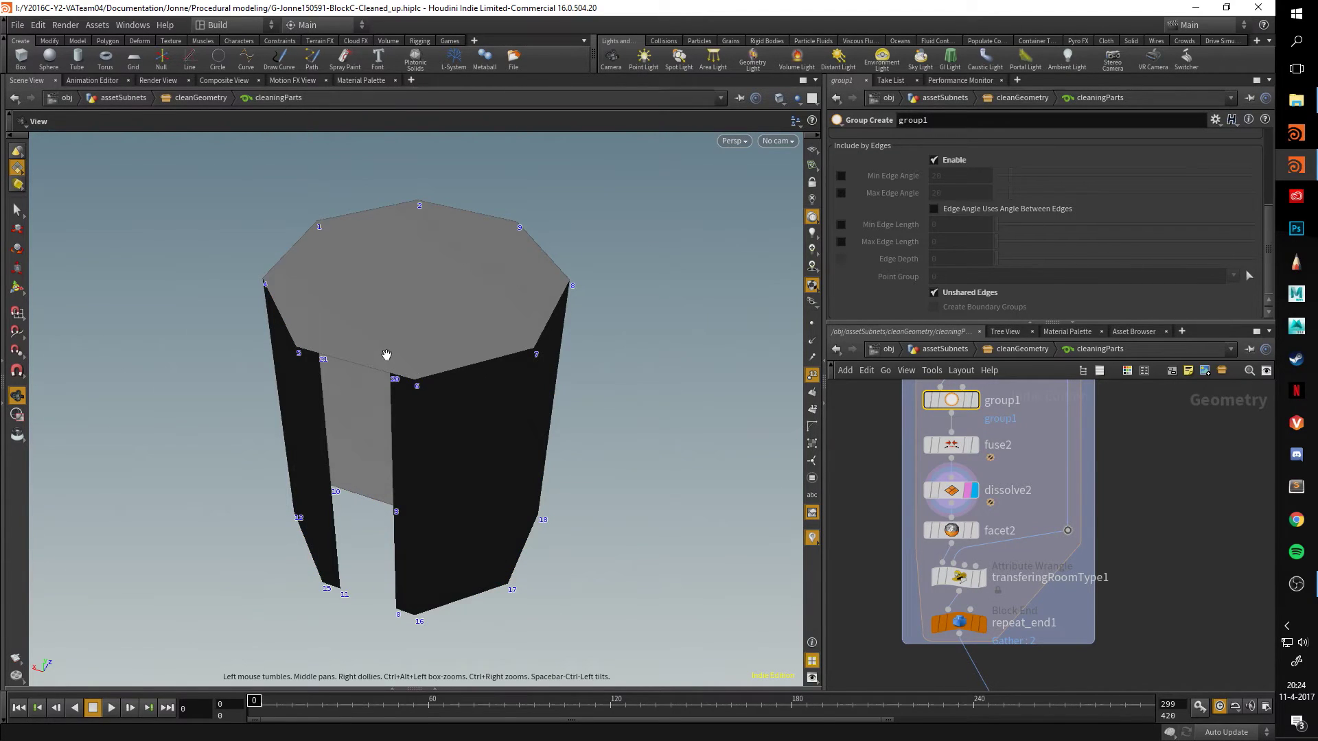
left_click_drag(385, 357, 491, 310)
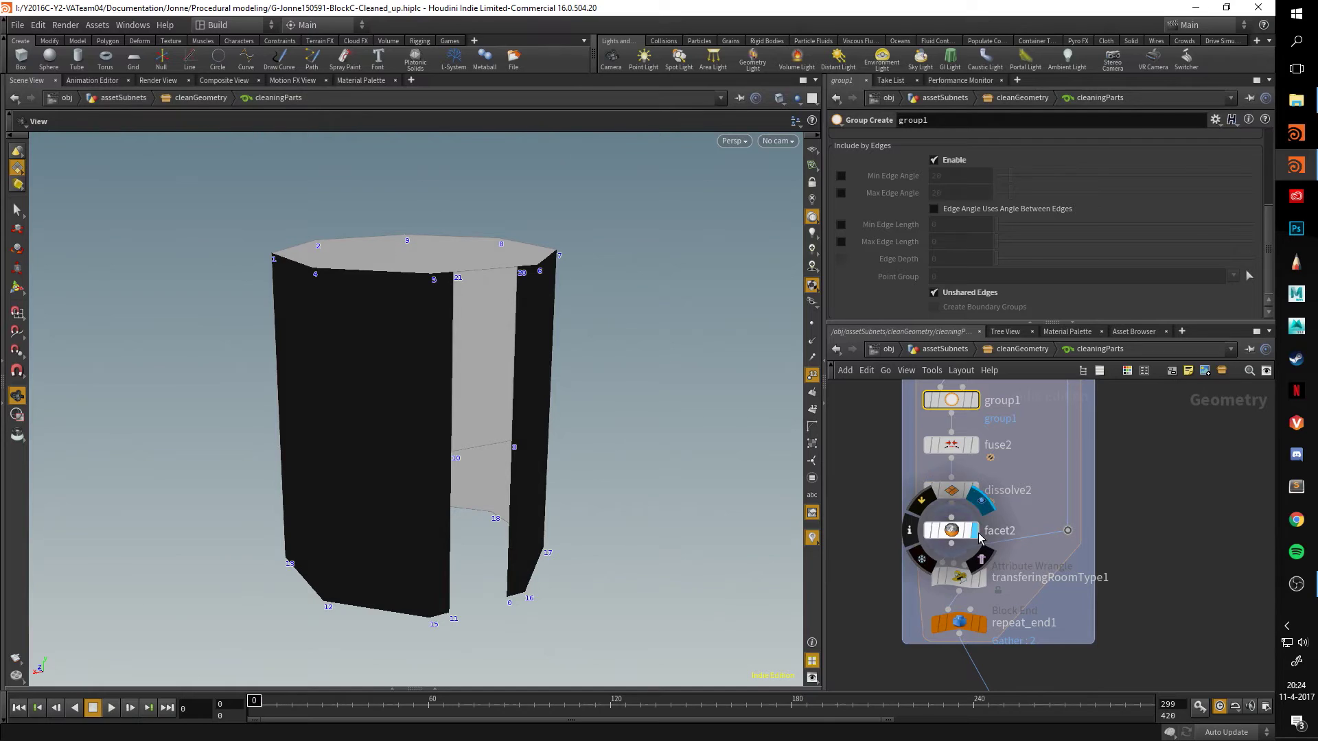
Display facet2's result and its settings removing inline points at distance 0.001.
left_click(981, 501)
left_click(959, 536)
left_click_drag(491, 385, 411, 403)
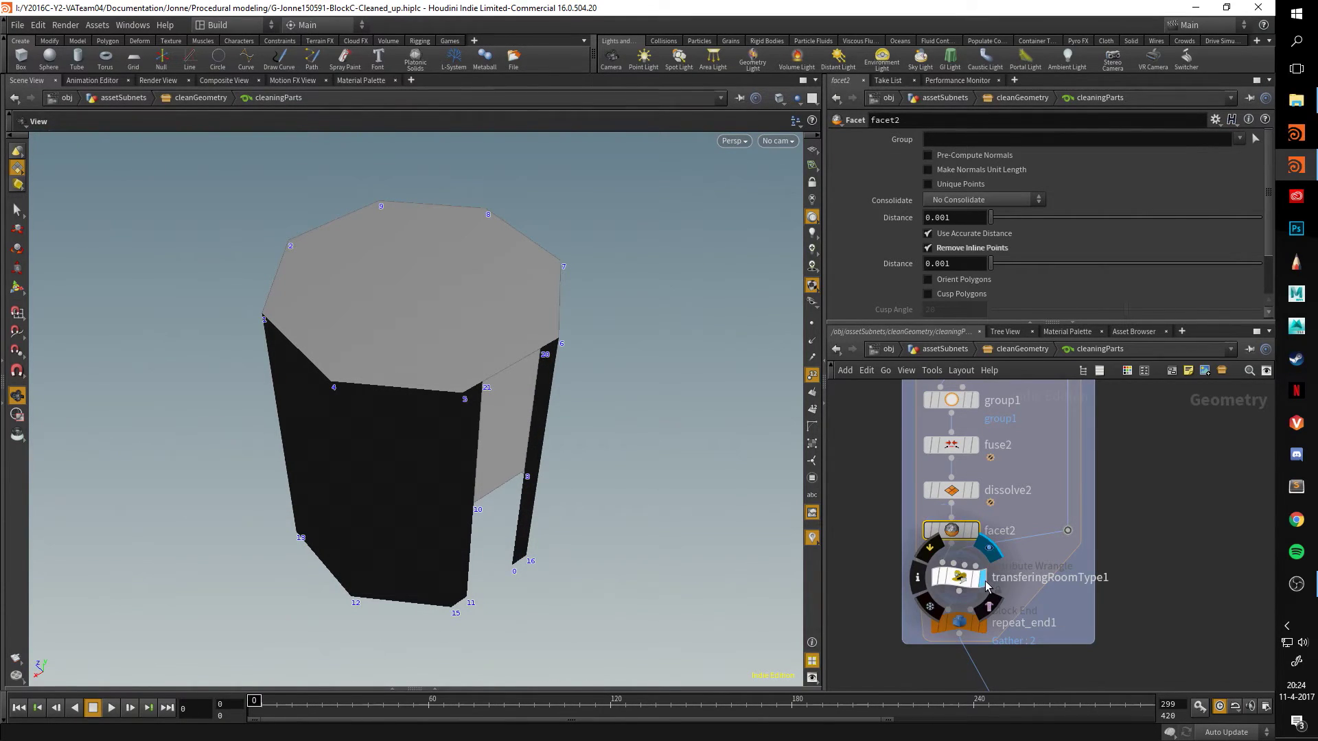
Check transferingRoomType1's code and display the prism at groupdelete1 and normal2.
left_click(959, 577)
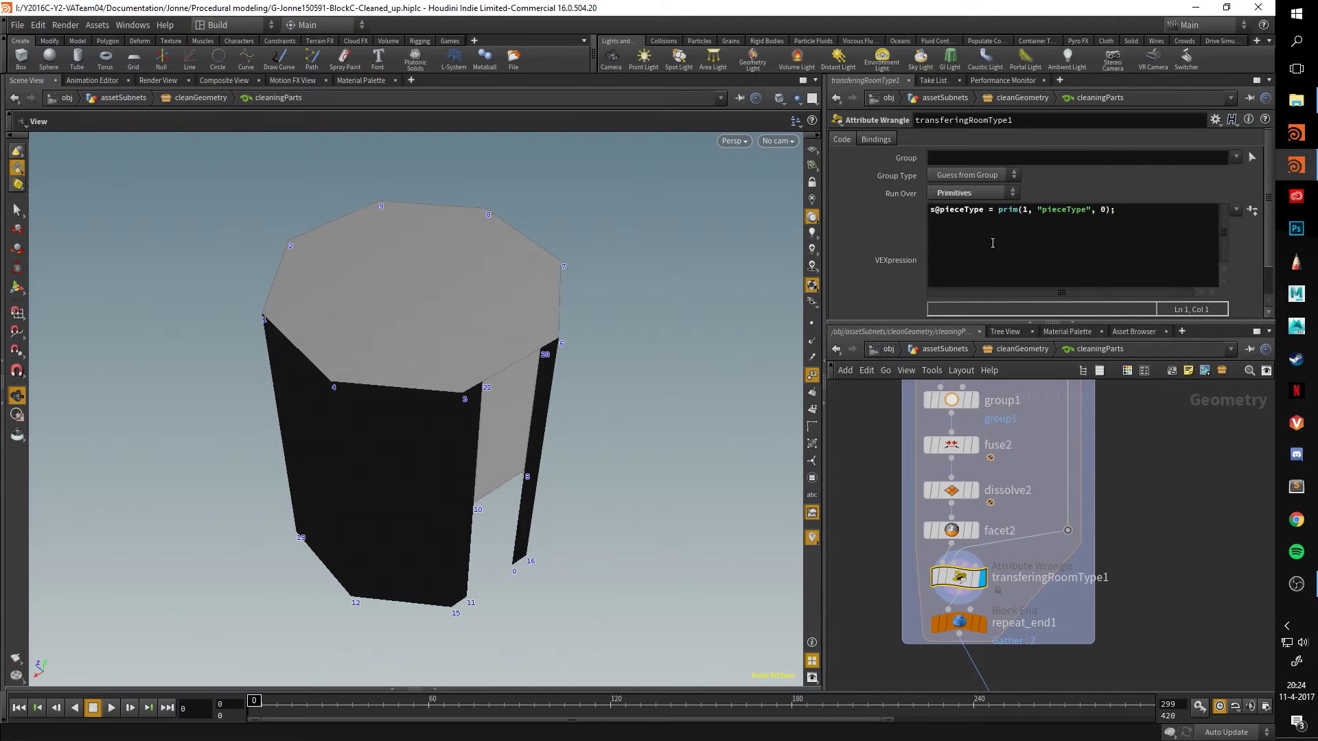
middle_click_drag(1185, 553, 1171, 447)
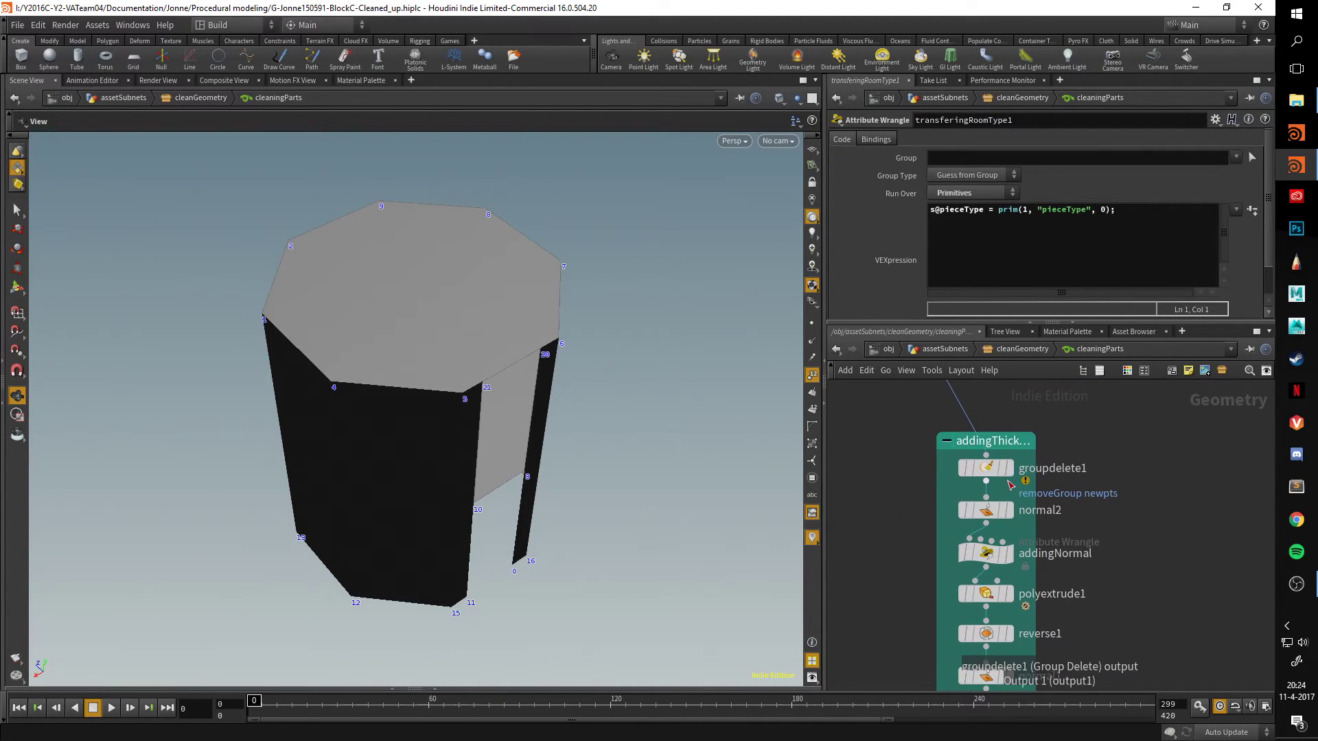
left_click(1008, 473)
mouse_move(435, 362)
left_mouse_down()
mouse_move(485, 397)
mouse_move(419, 469)
mouse_move(411, 308)
mouse_move(364, 241)
mouse_move(388, 302)
left_mouse_up()
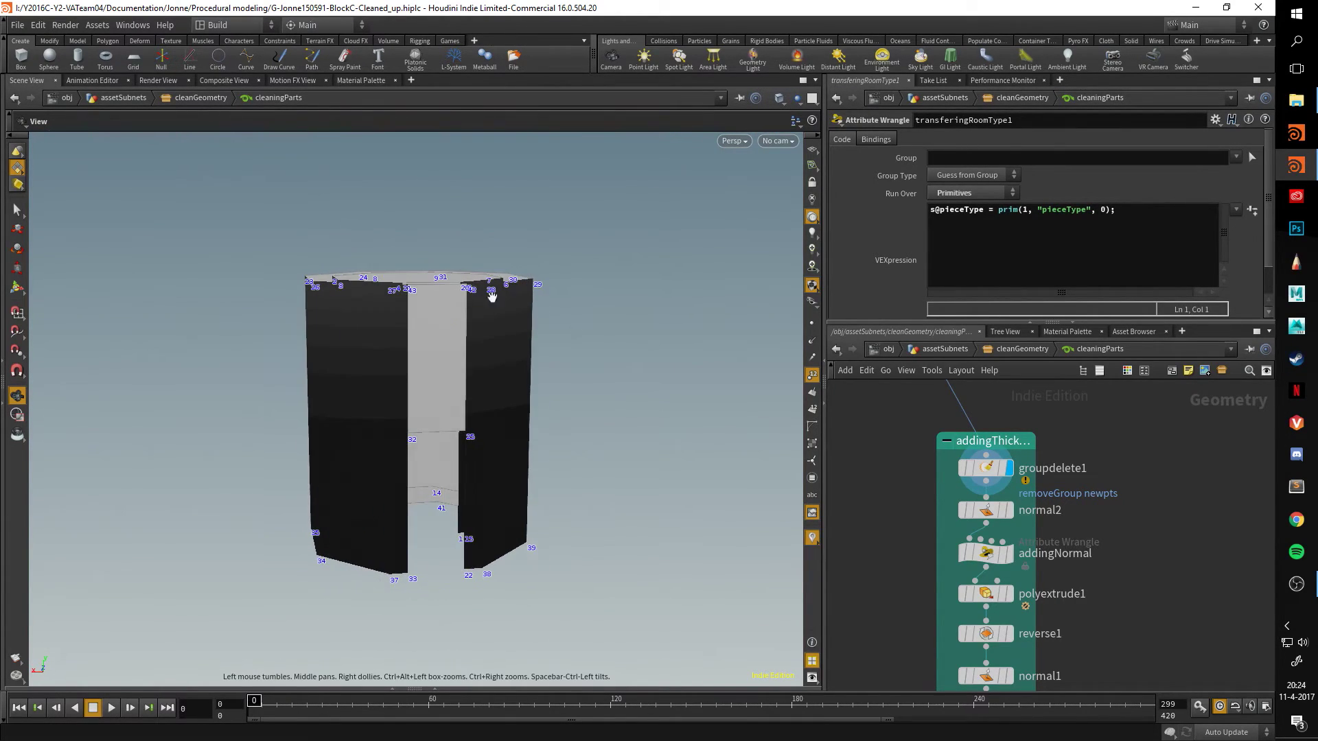
left_click(1009, 510)
left_click_drag(471, 361, 580, 371)
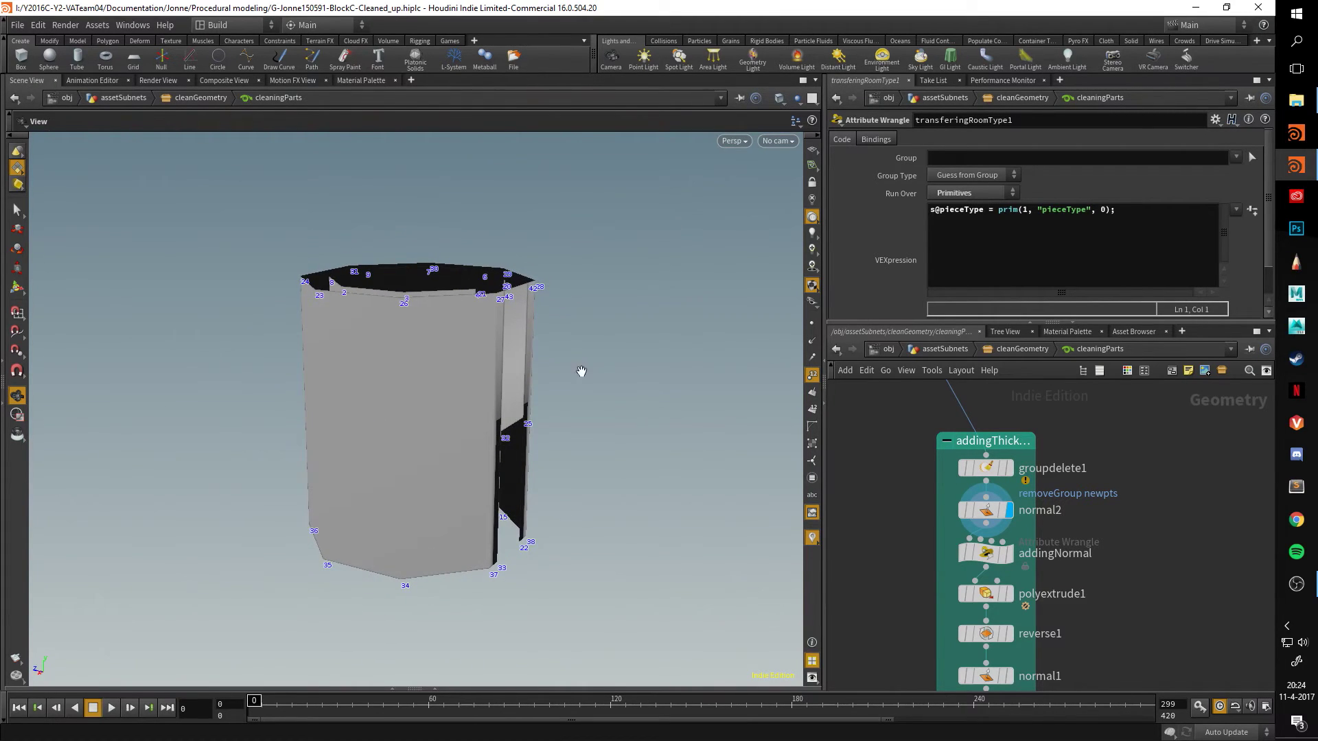
middle_click_drag(1123, 636, 1120, 519)
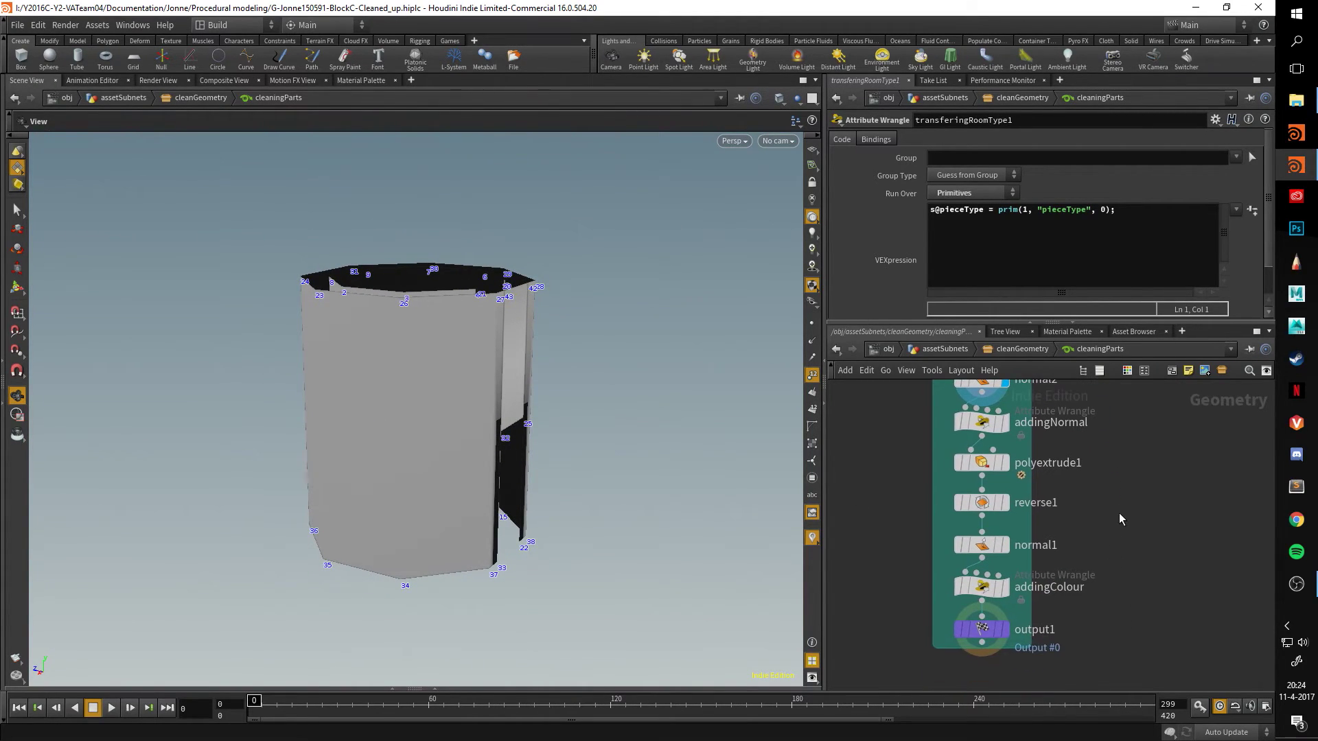
Display the piece at addingNormal and read the wrangle's VEX code.
left_click(1003, 424)
left_click_drag(529, 384, 443, 348)
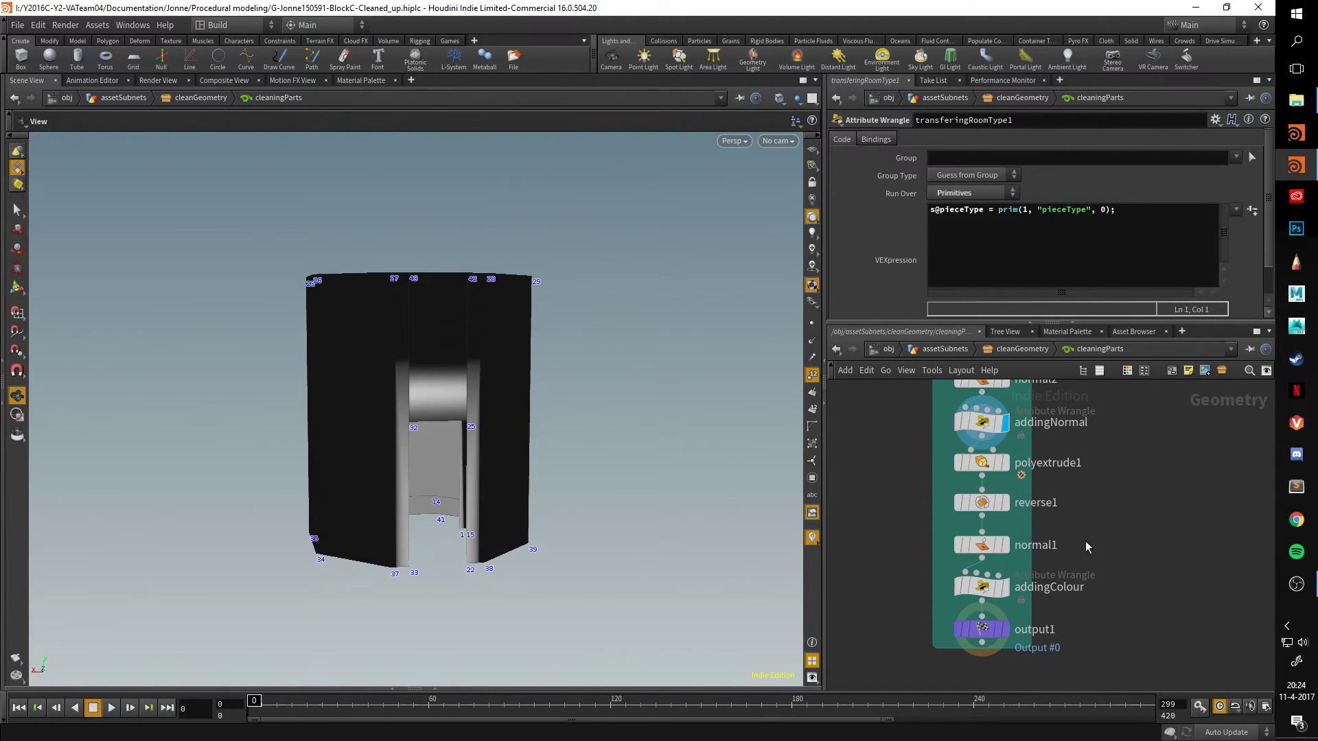
left_click(988, 422)
scroll(932, 239, "down", 3)
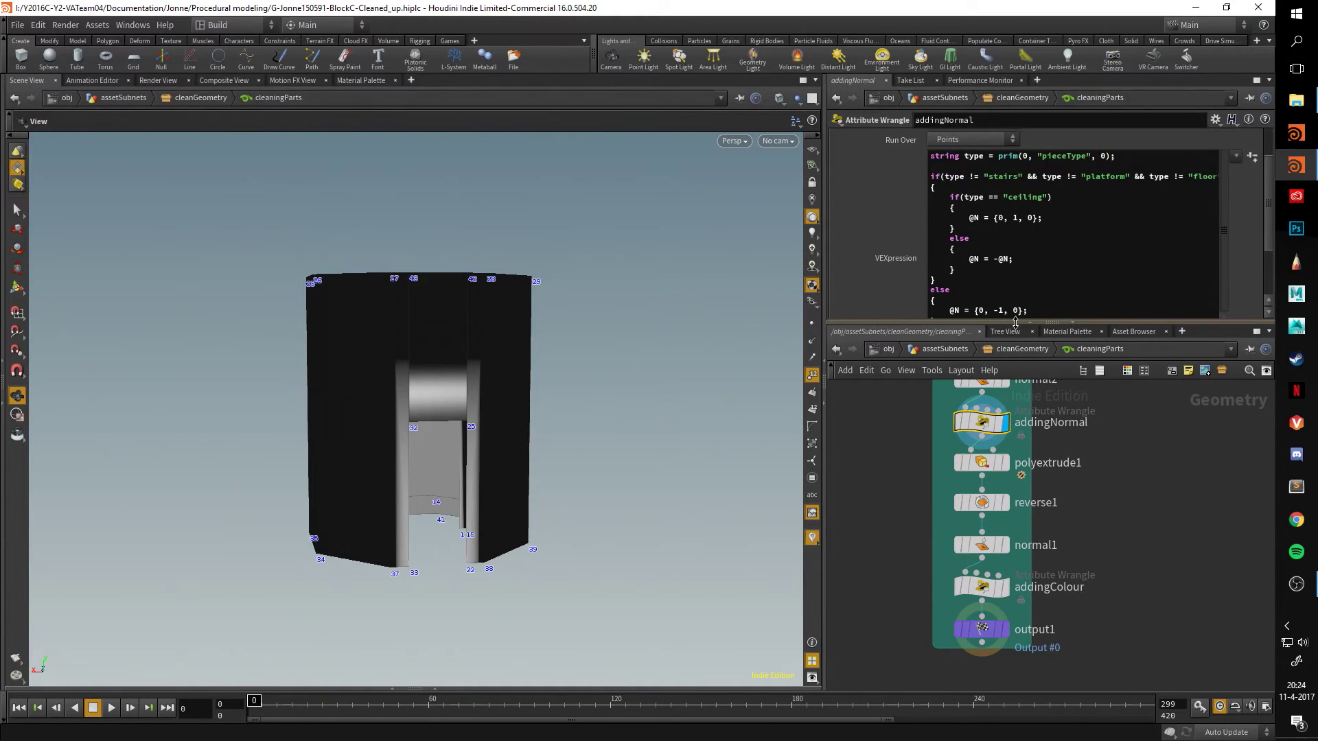
Display polyextrude1's thickened part and orbit around it.
left_click(1006, 469)
left_click_drag(529, 391, 398, 426)
mouse_move(1011, 512)
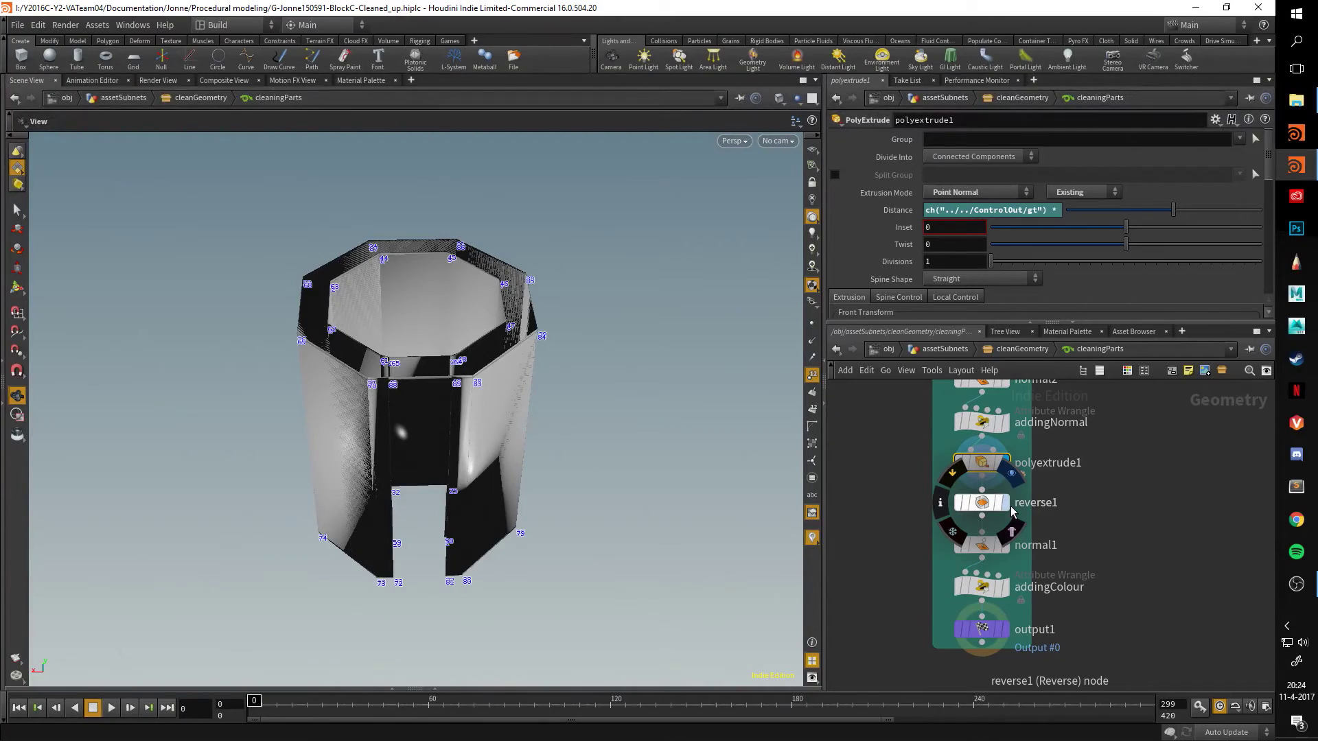
left_click_drag(618, 456, 500, 435)
mouse_move(965, 475)
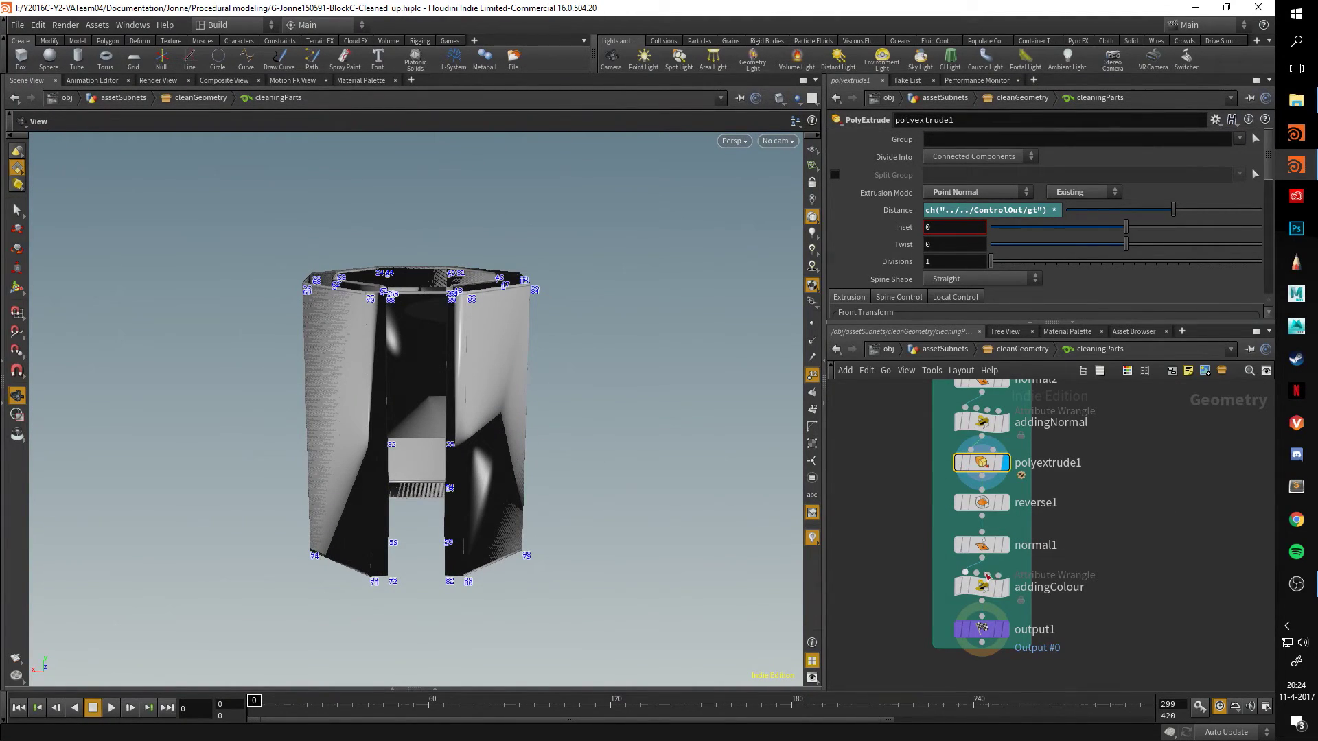
Display the piece after reverse and at addingColour, reviewing its two-line colour VEX snippet.
left_click(1006, 502)
left_click(1006, 587)
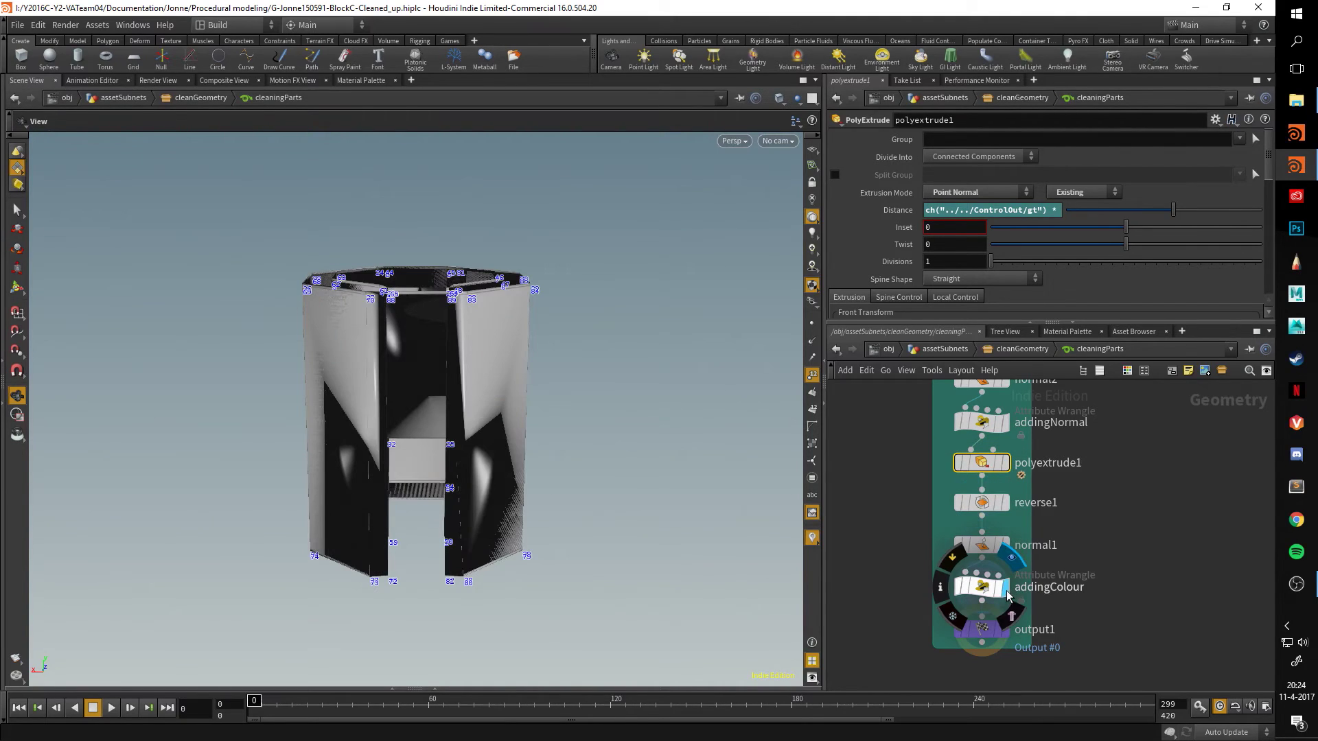
left_click(981, 587)
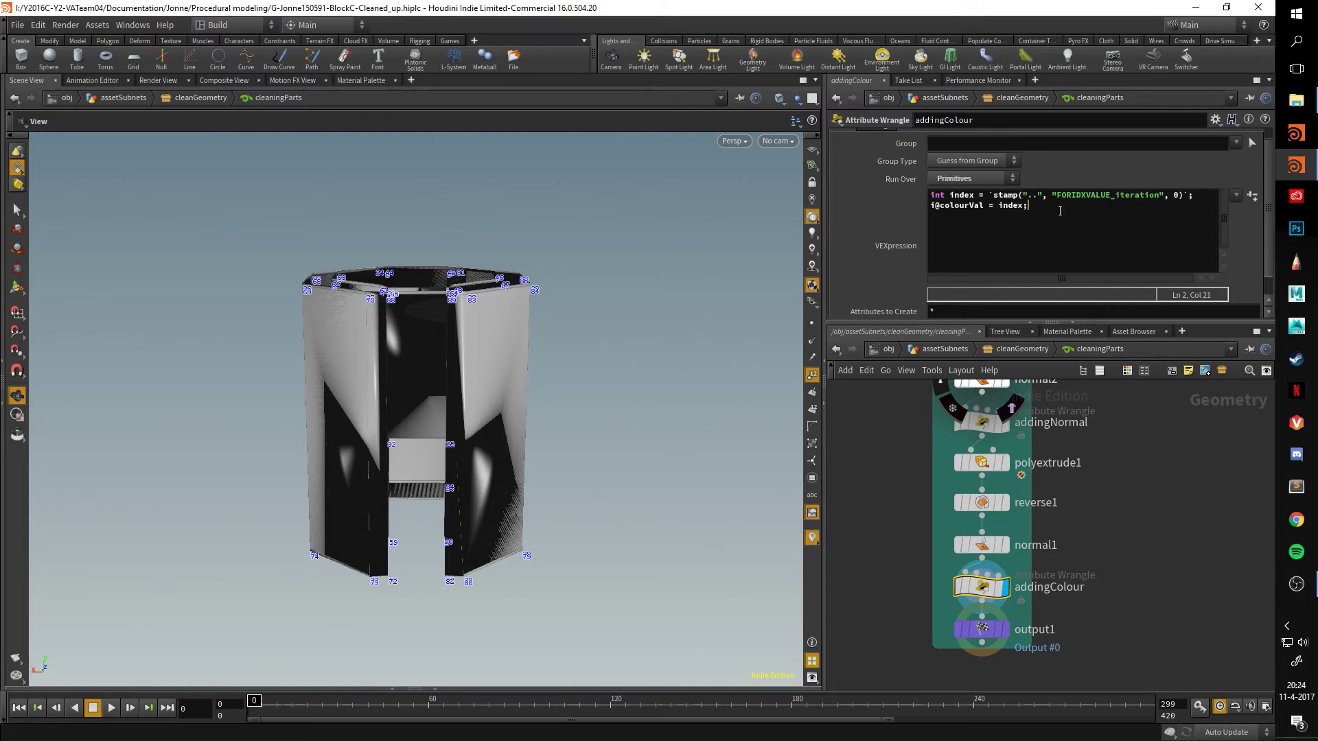
left_click_drag(976, 201, 923, 192)
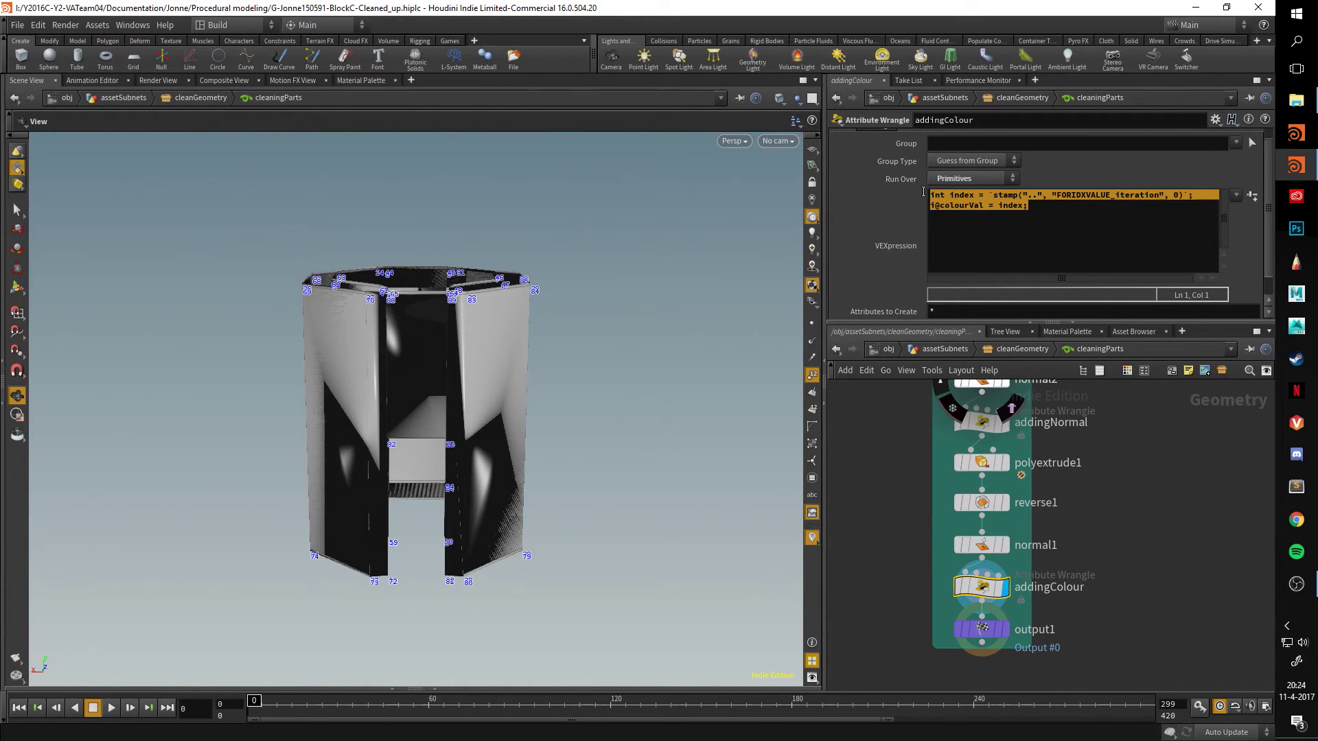
left_click(1049, 216)
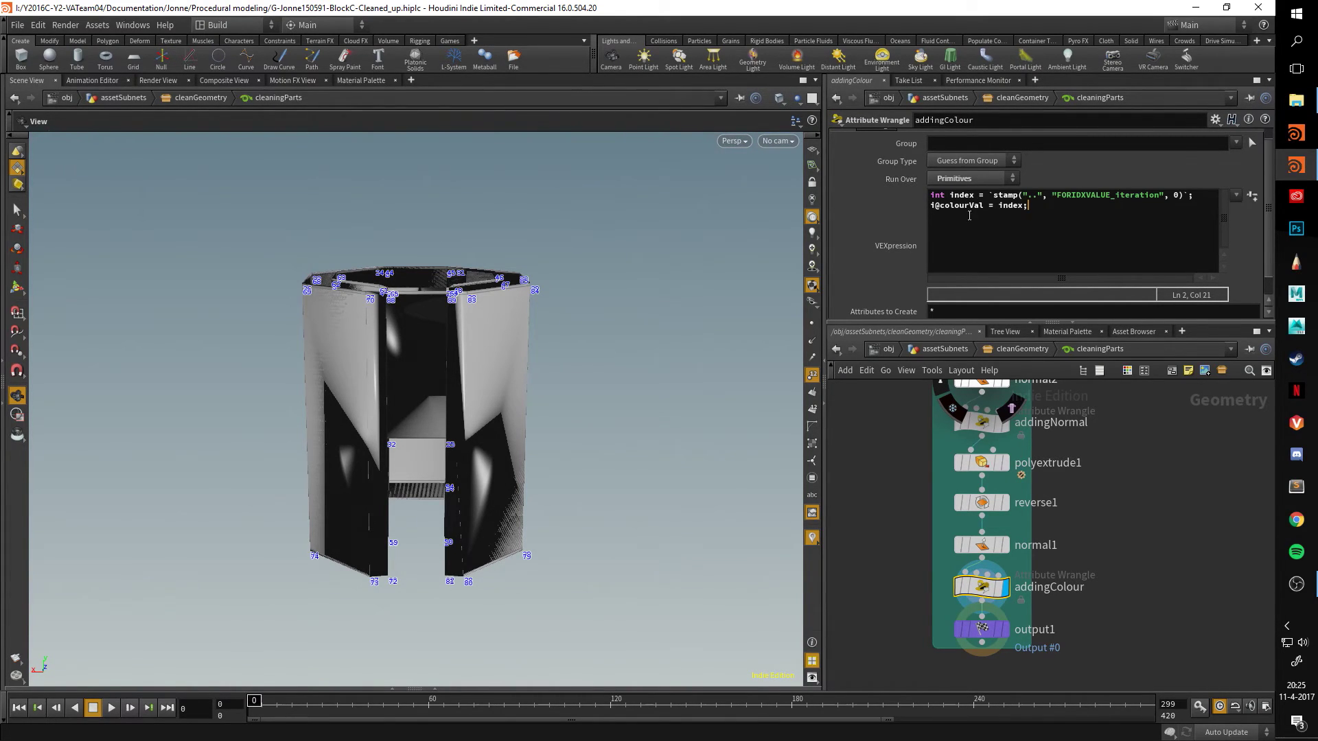
left_click_drag(491, 366, 495, 394)
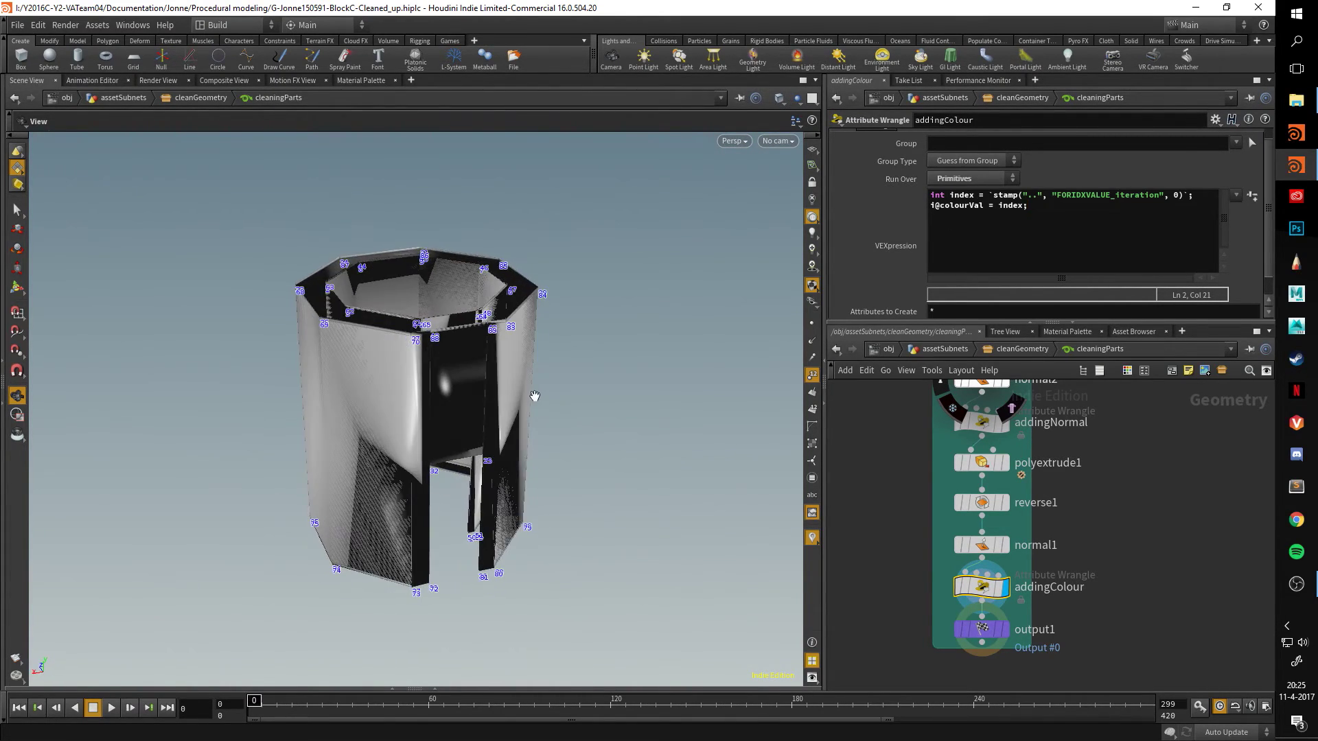
In cleanGeometry, display applying_colour's colour-coded level and settings, then ControlOut's full result.
left_click(1025, 348)
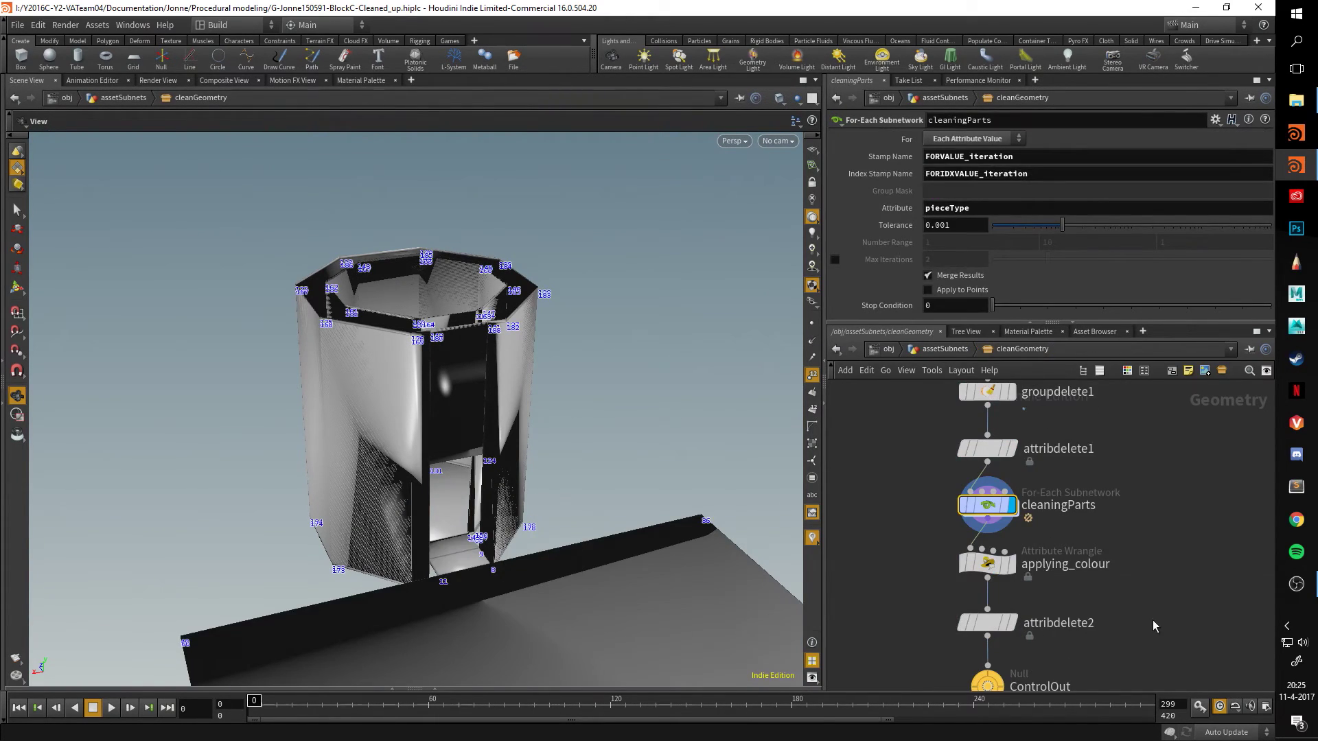
middle_click_drag(1151, 626, 1143, 534)
left_click(996, 470)
left_click(973, 470)
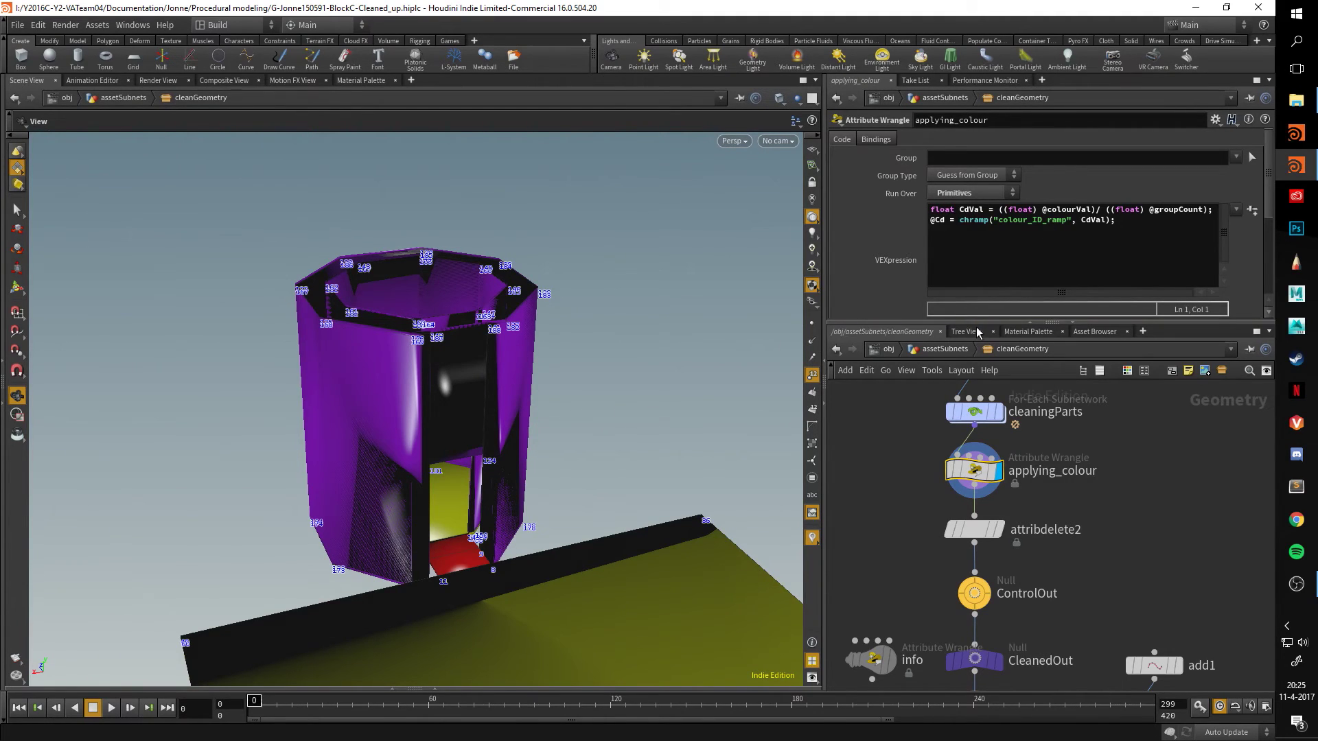
left_click_drag(977, 321, 946, 295)
middle_click_drag(1005, 594, 967, 431)
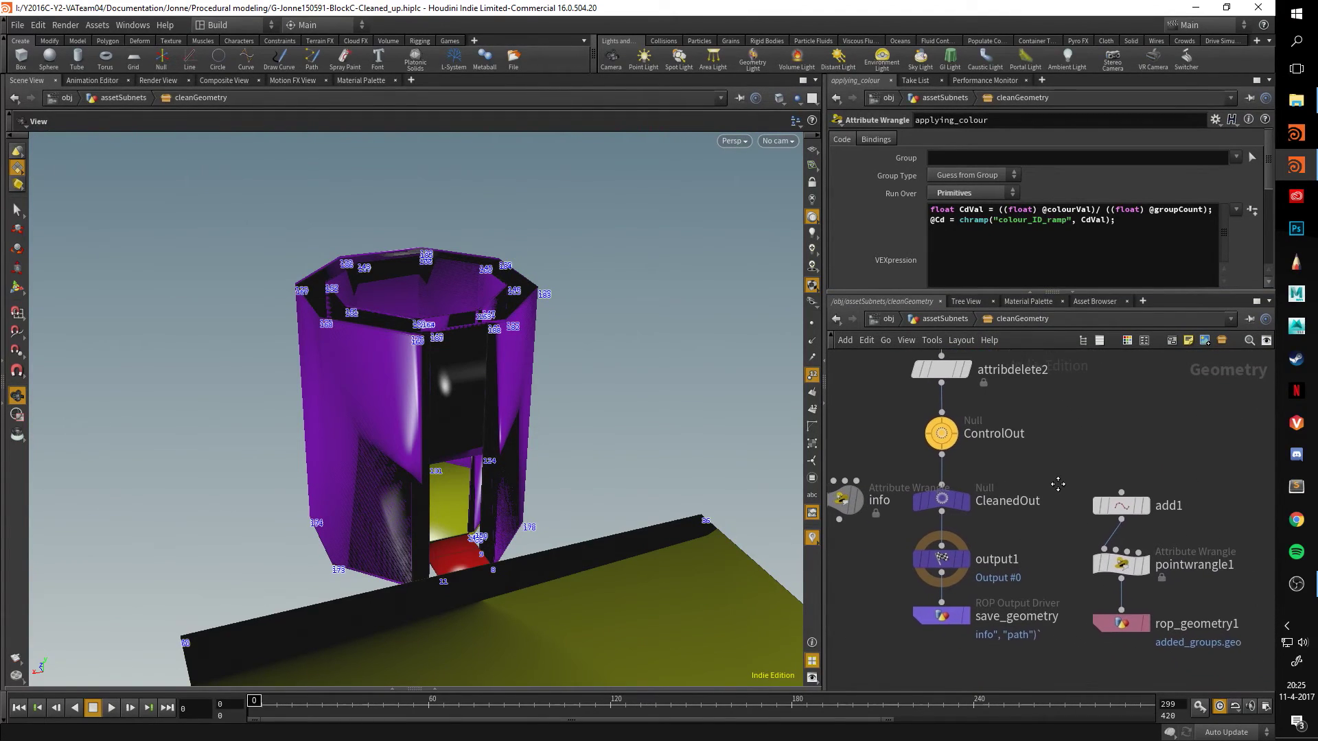
left_click(954, 431)
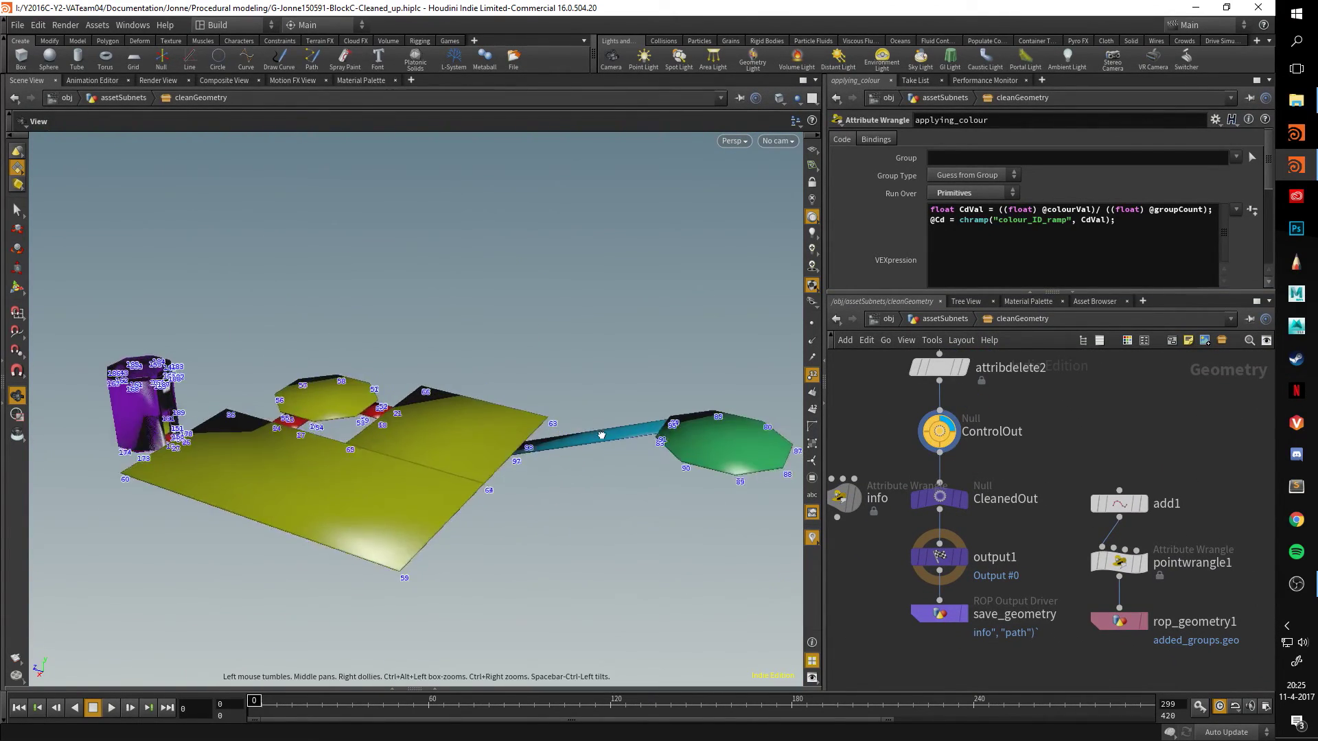
Set the display flag on add1 to show its single point.
left_click(941, 434)
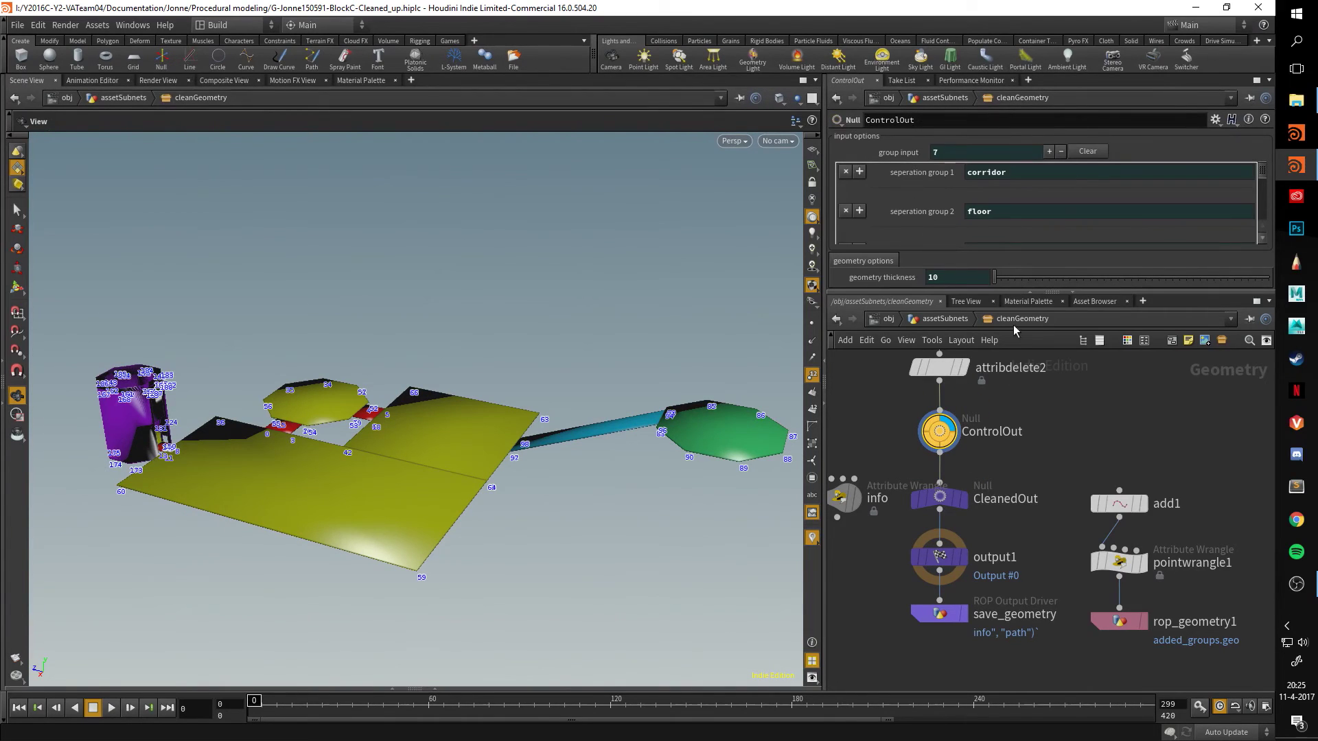
left_click(964, 557)
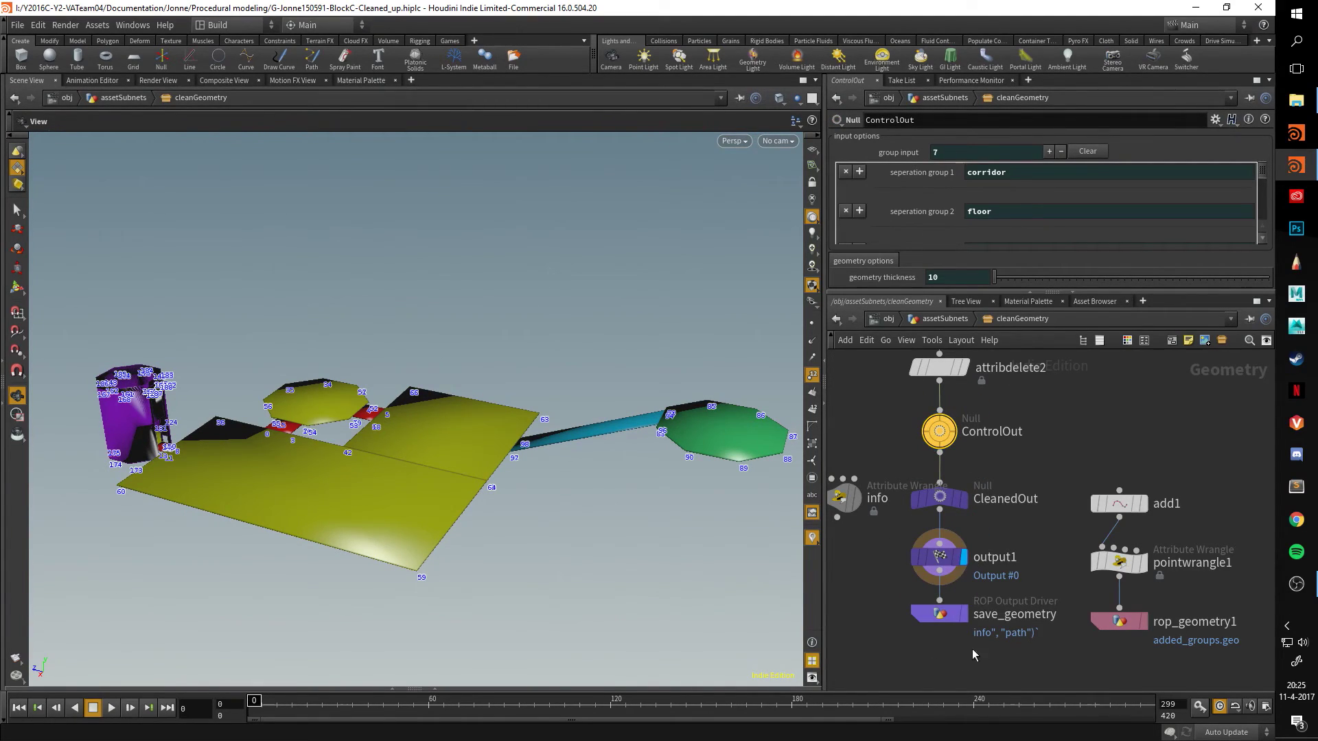
middle_click_drag(1022, 479, 914, 420)
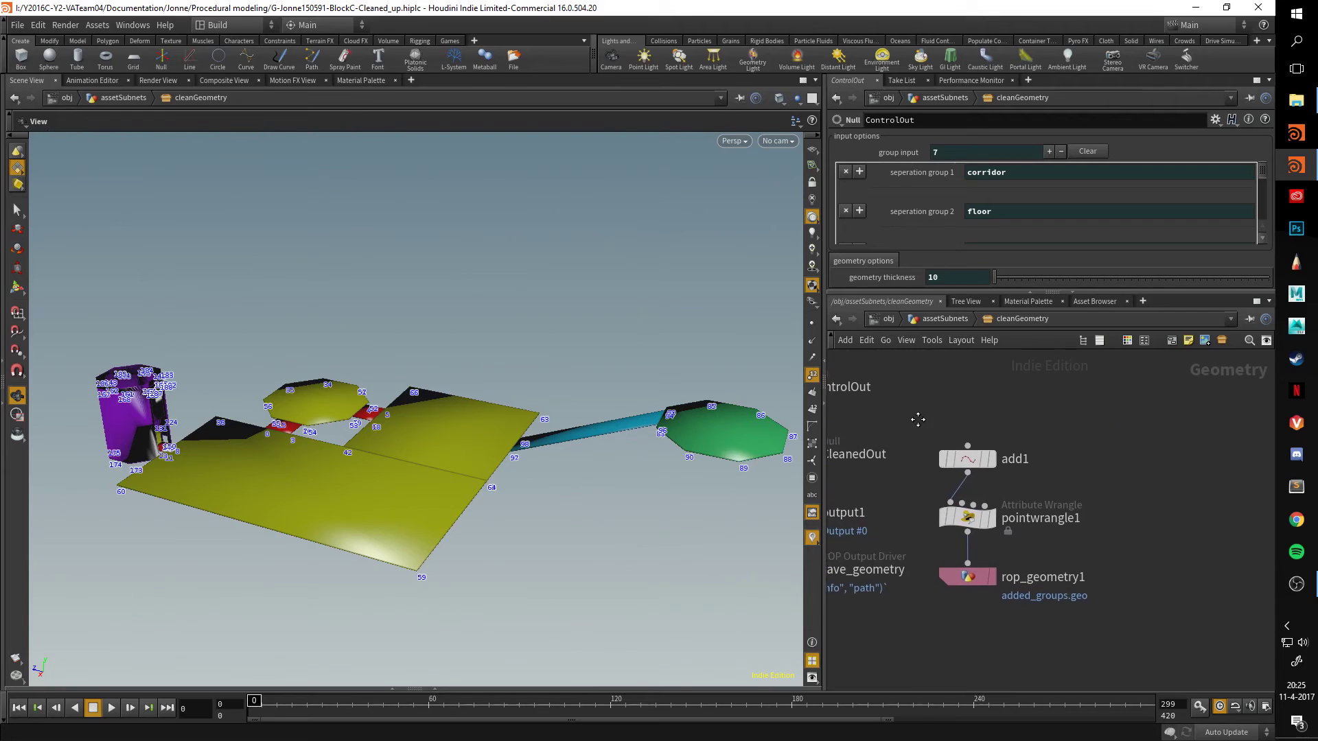
left_click(983, 458)
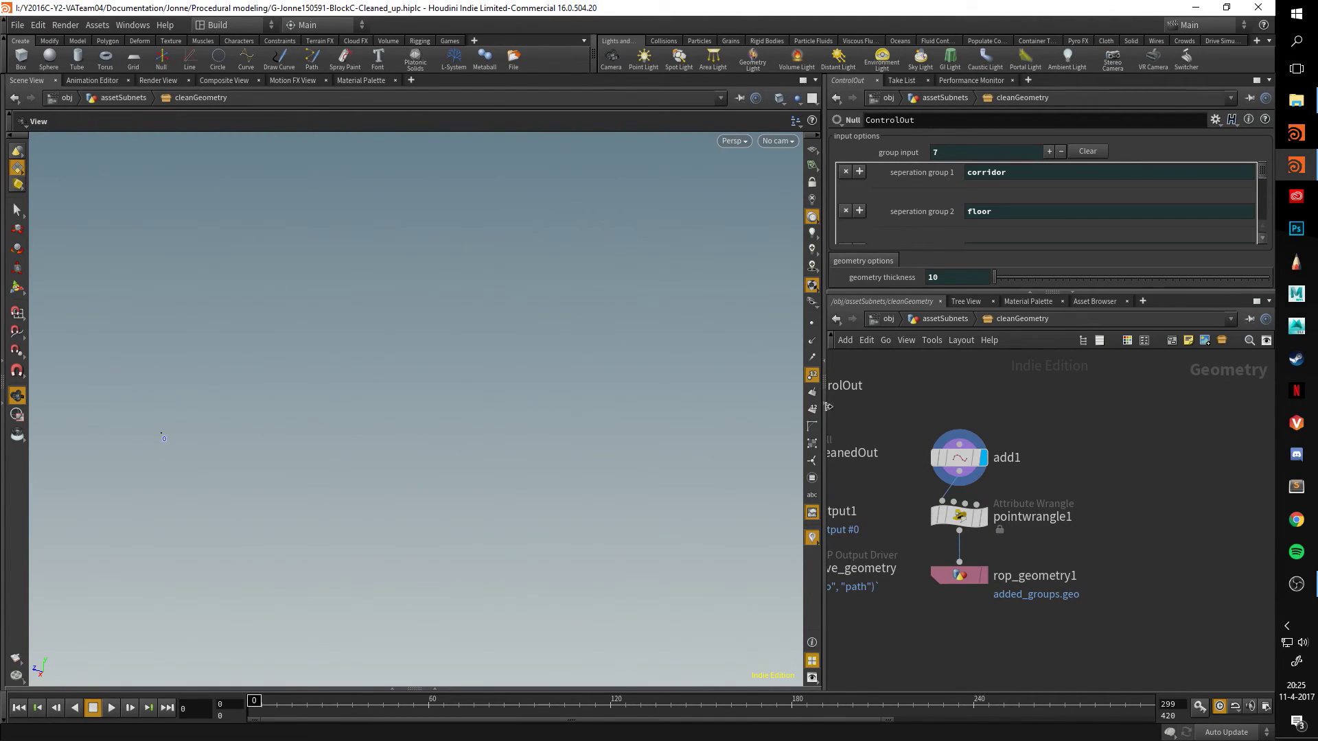
Show pointwrangle1's Keywords and Tags detail arrays in the spreadsheet, with the Detail column widened.
left_click(435, 689)
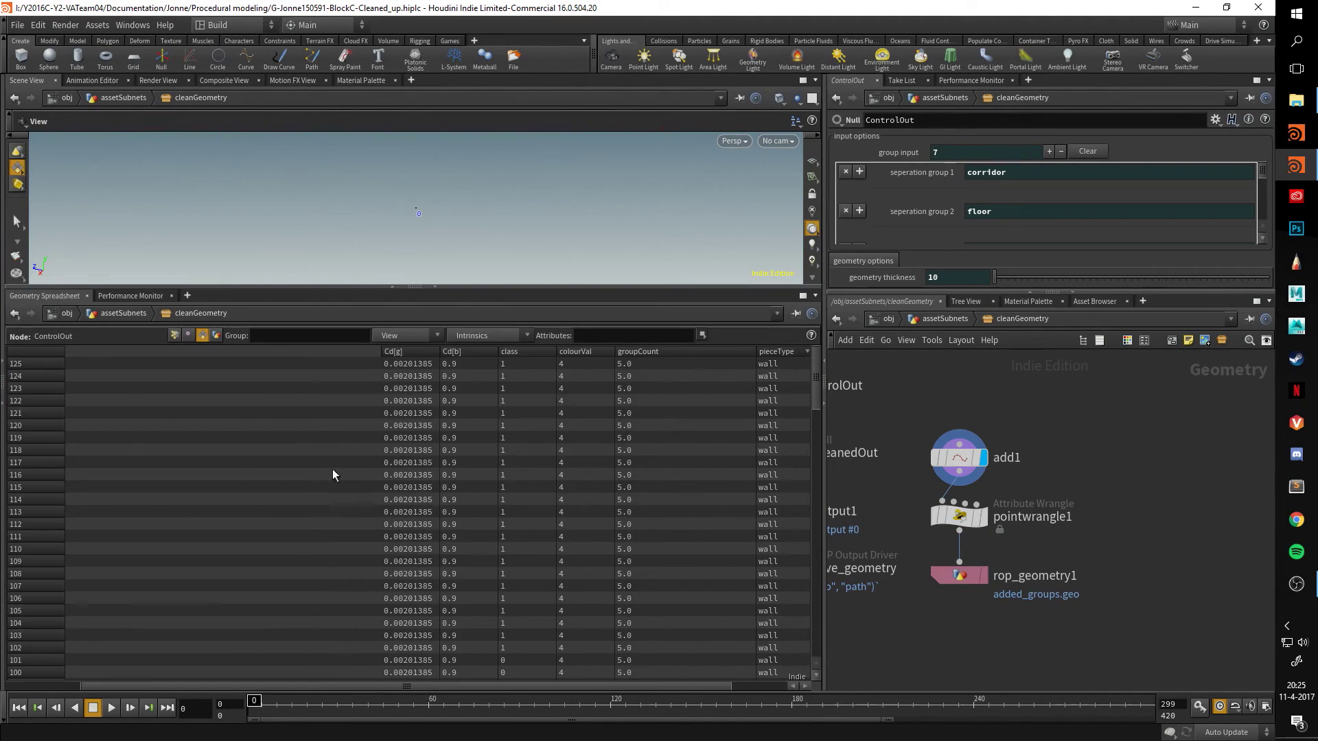
left_click_drag(345, 686, 400, 686)
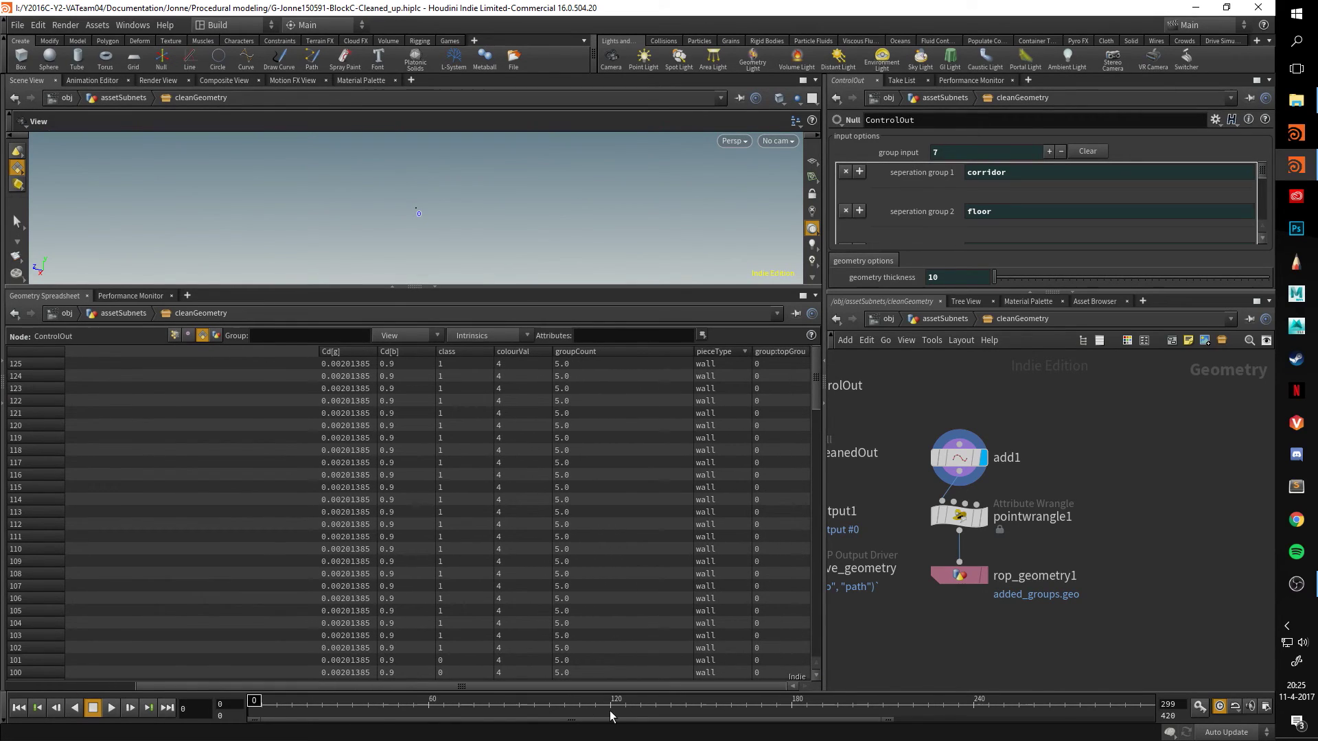
left_click(960, 458)
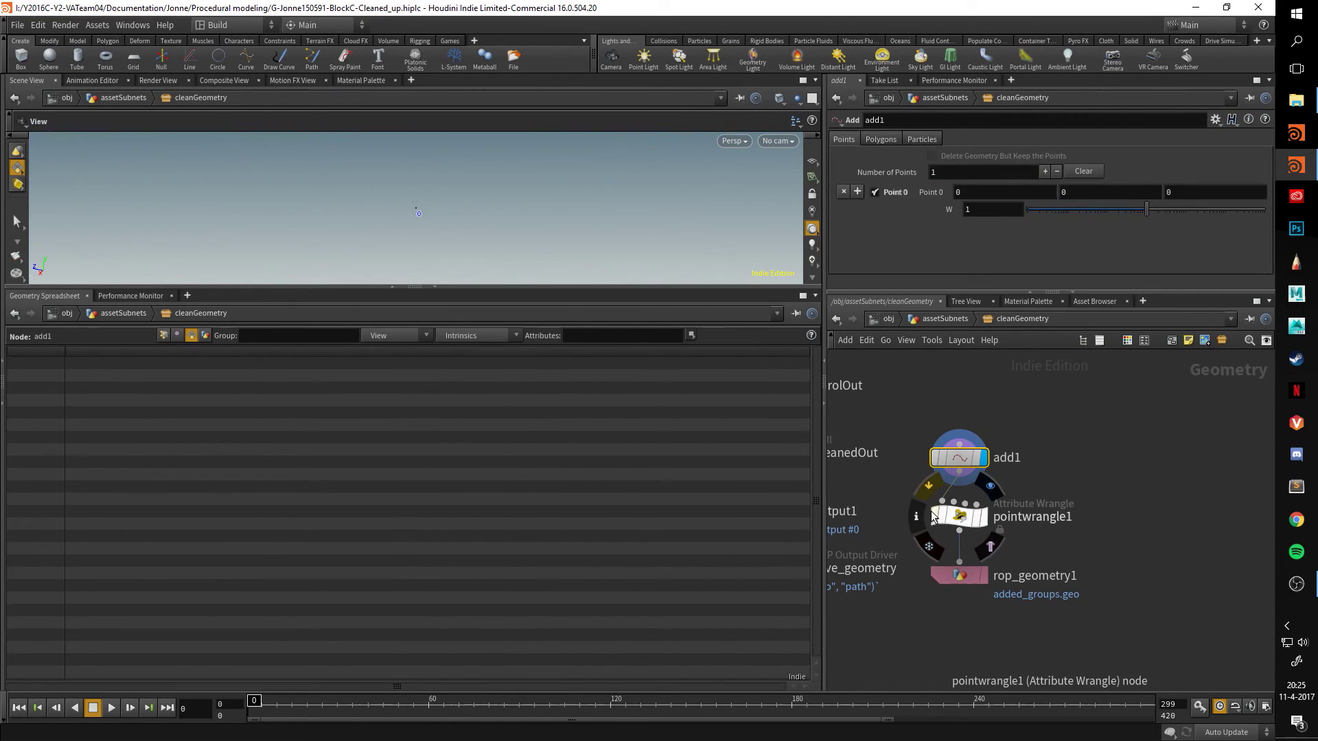
left_click(959, 516)
left_click(221, 335)
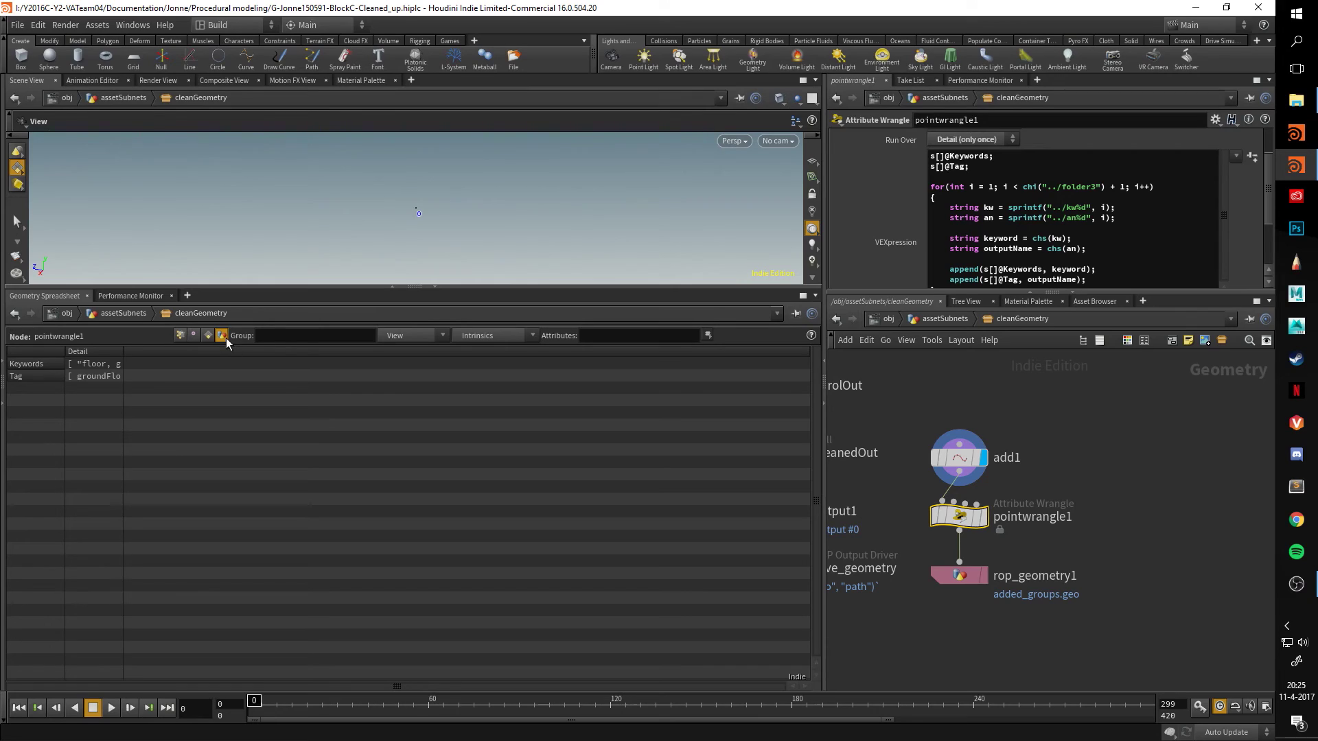
left_click_drag(124, 352, 483, 387)
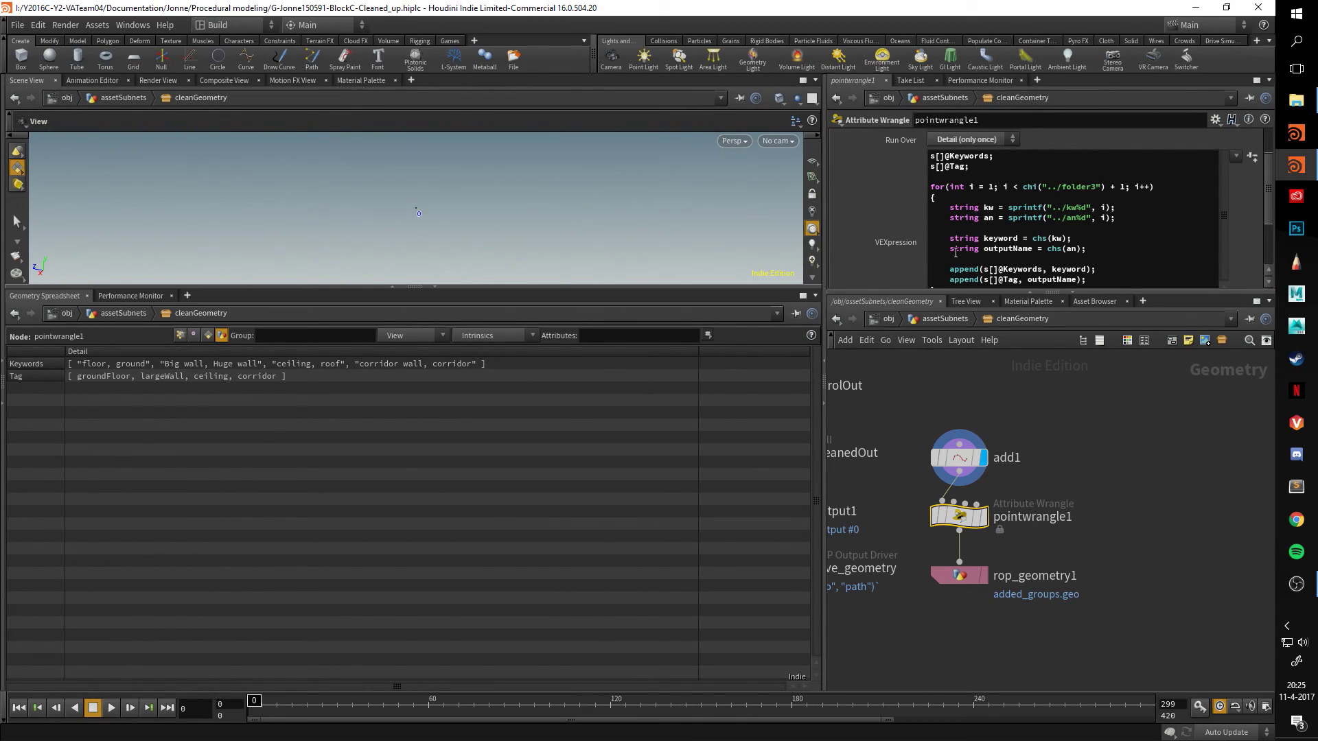
left_click_drag(950, 294, 950, 431)
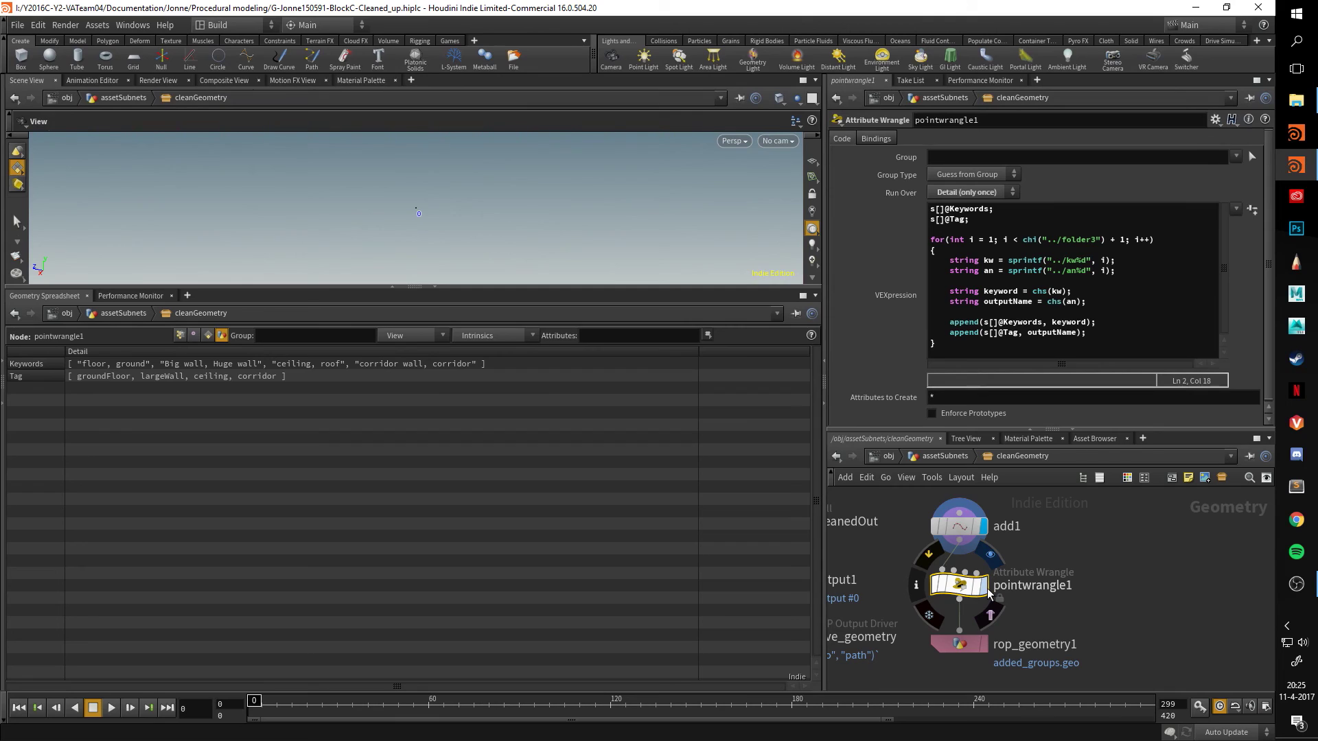
At the assetSubnets level, view addingGrid's grey gridded plates, octagonal pads and beams.
left_click(435, 287)
left_click(941, 455)
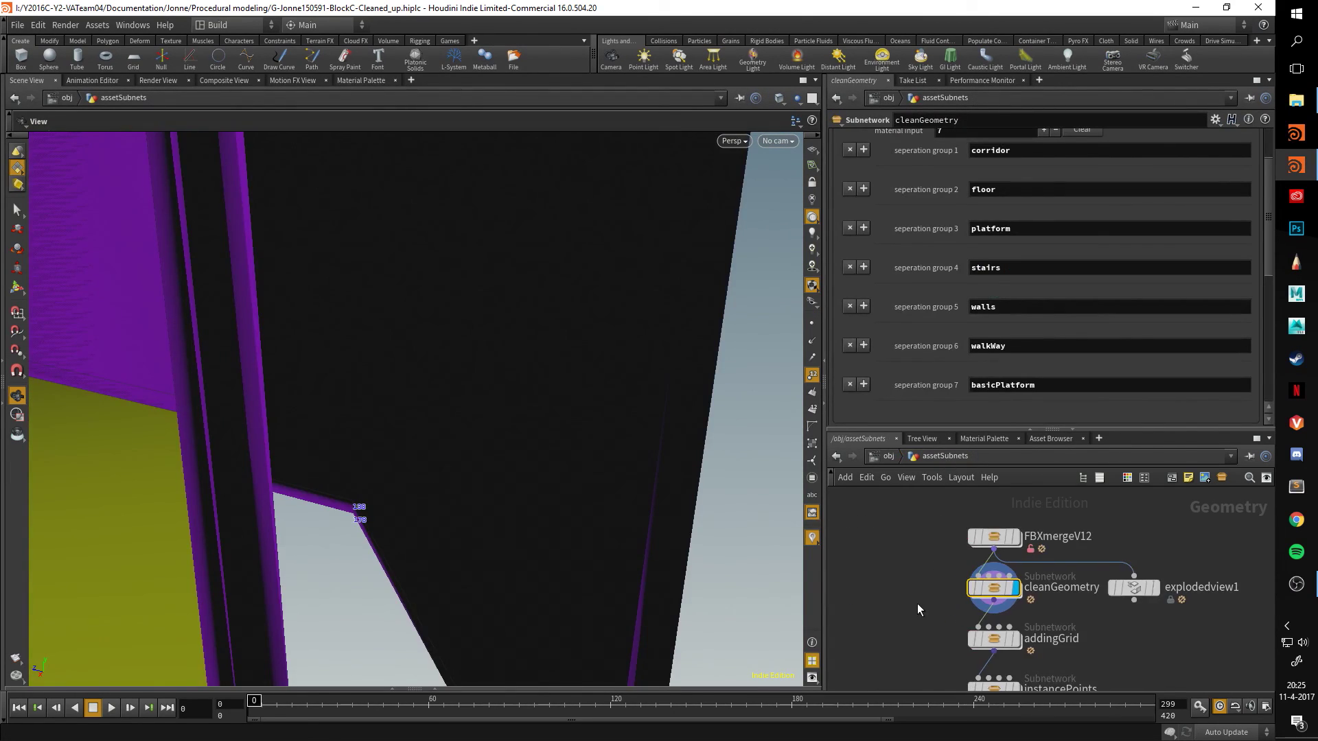
key("f")
left_click(1006, 539)
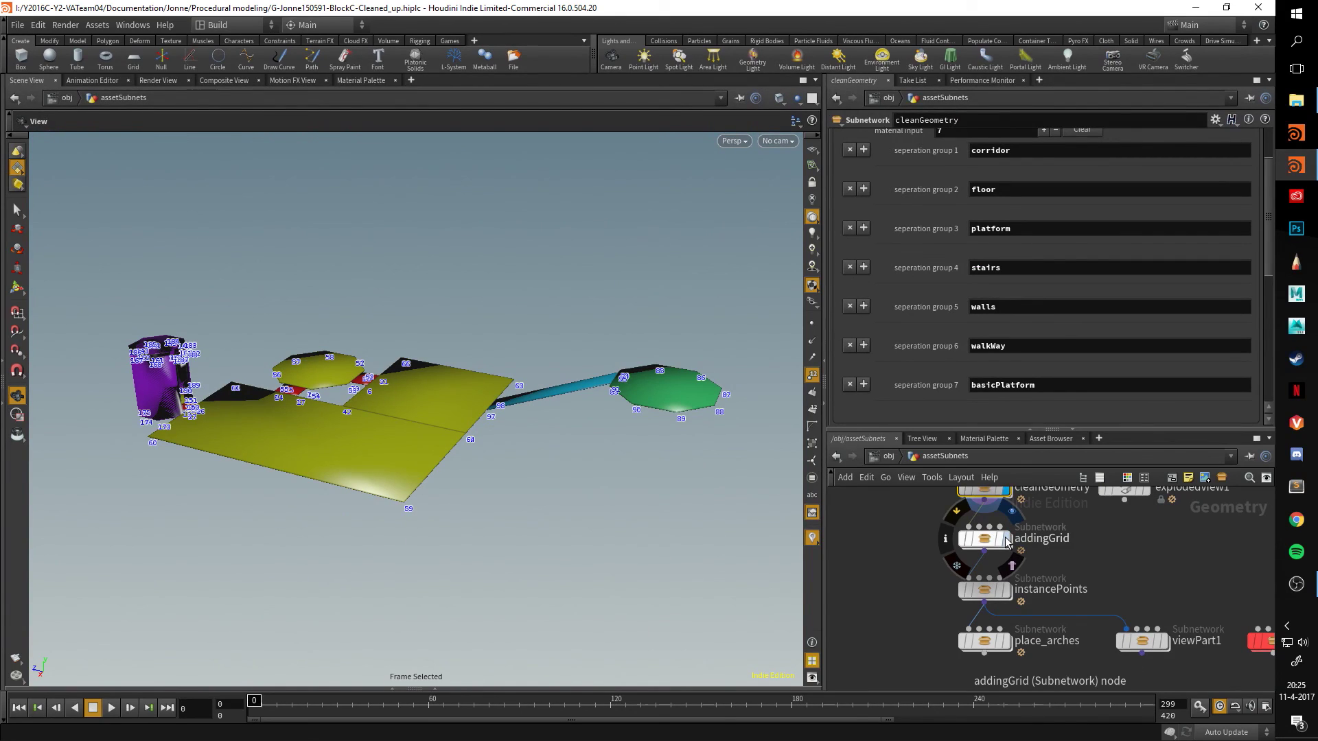
left_click_drag(769, 411, 877, 470)
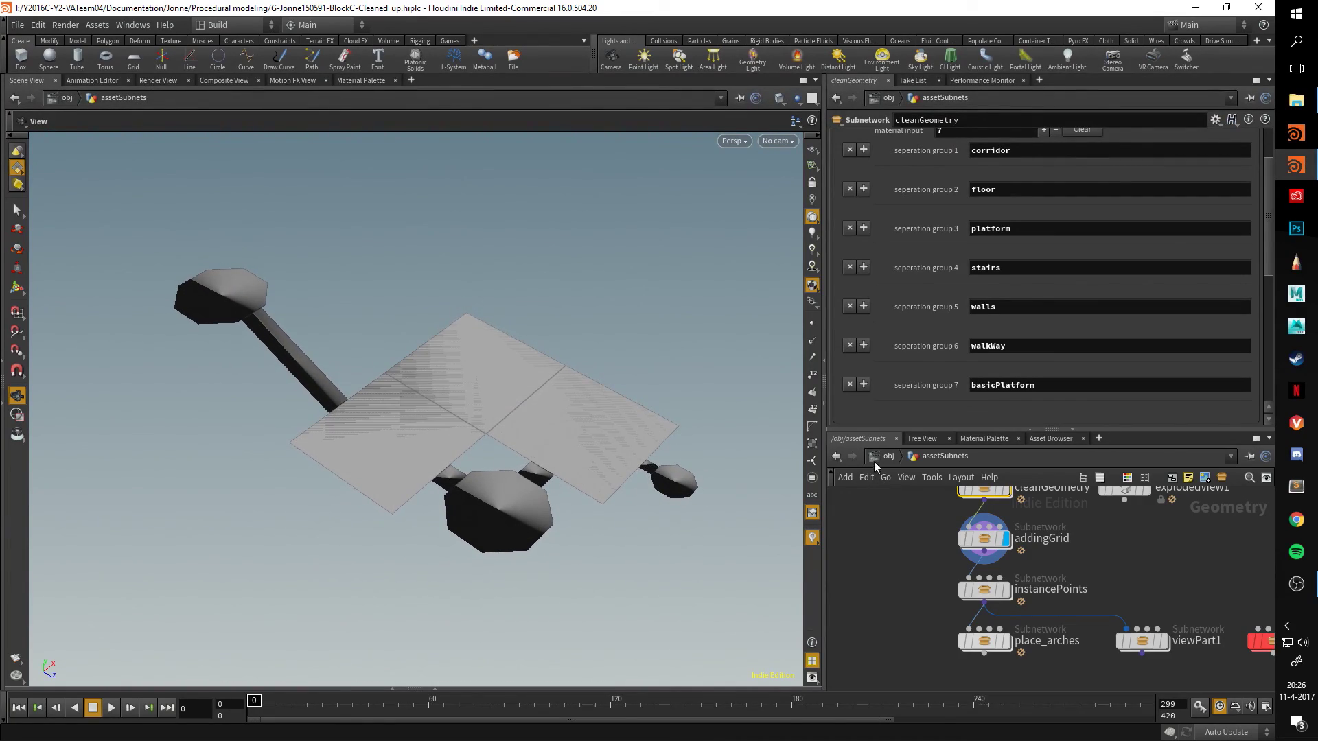